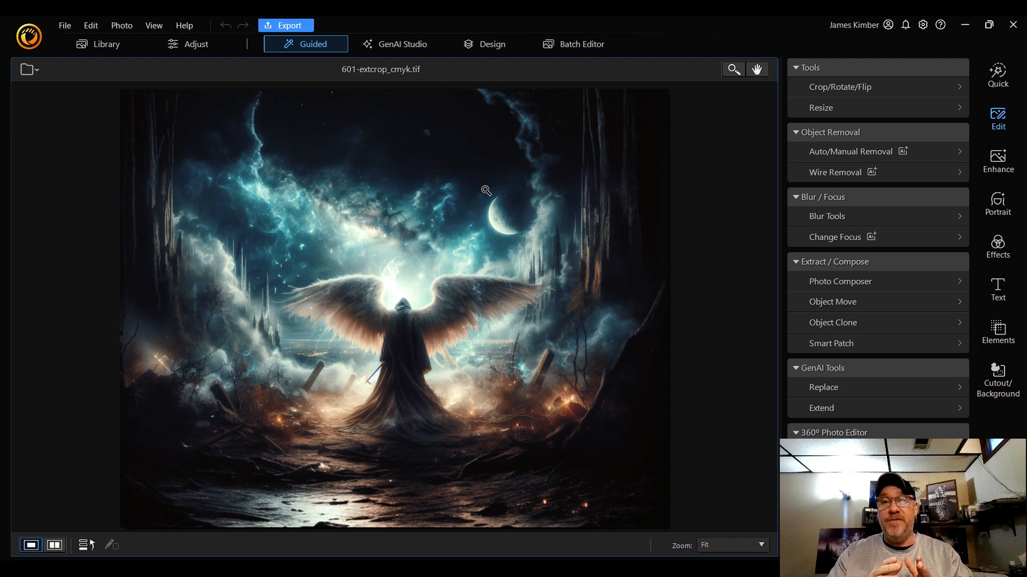
Open Auto/Manual Removal and switch it to manual brush selection
left_click(726, 545)
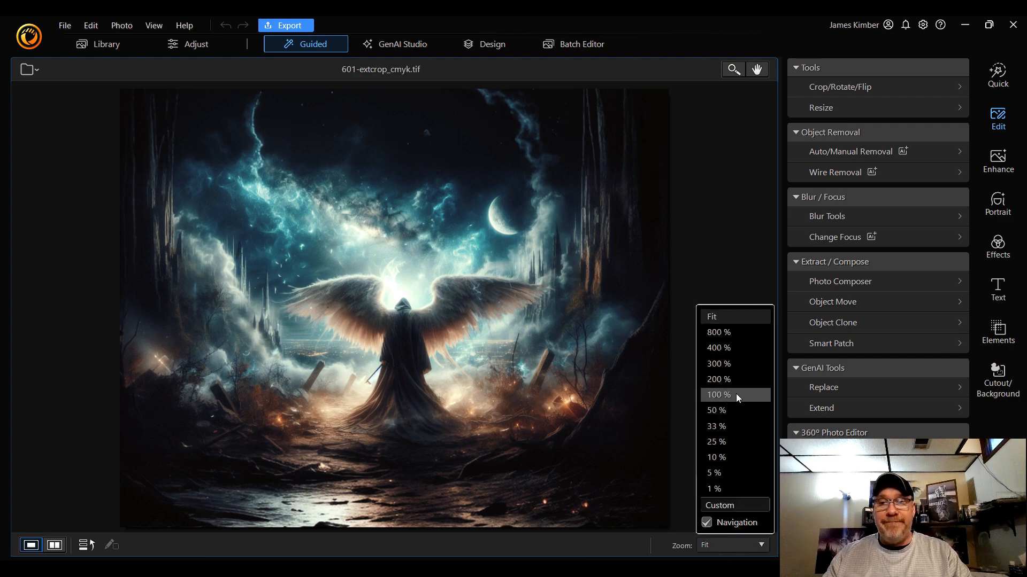
left_click(742, 379)
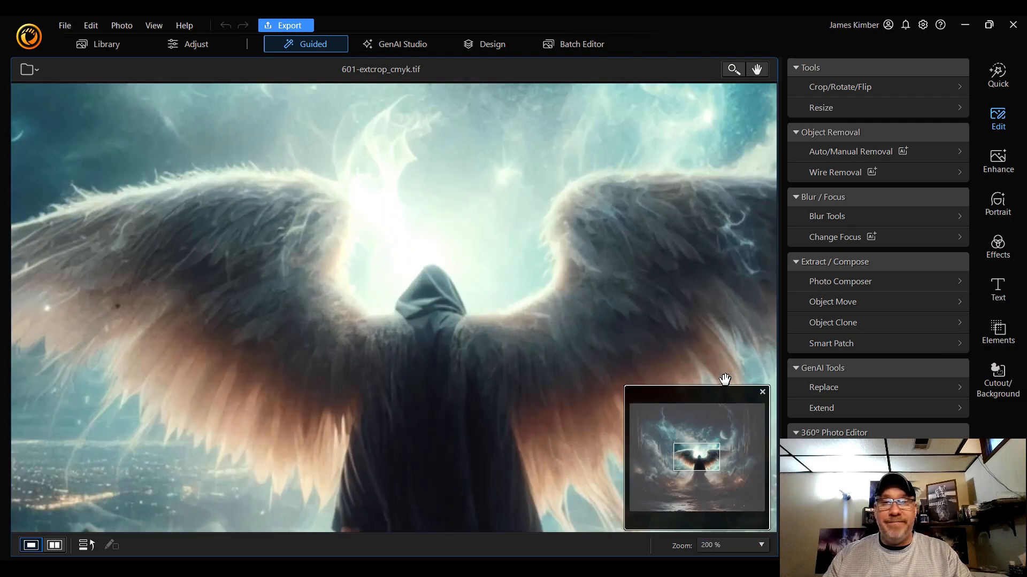
left_click_drag(706, 461, 723, 445)
left_click(737, 544)
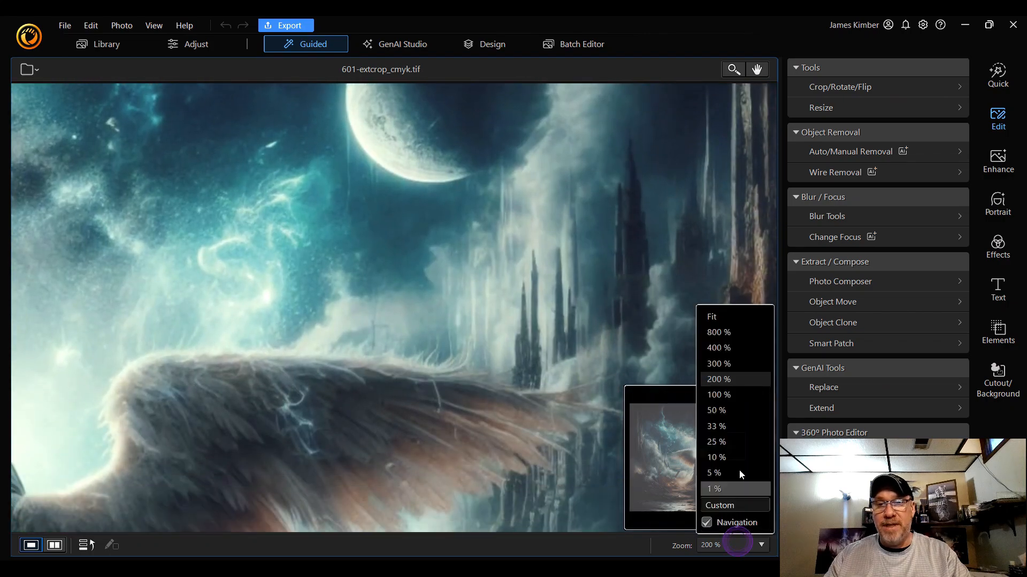
left_click(739, 399)
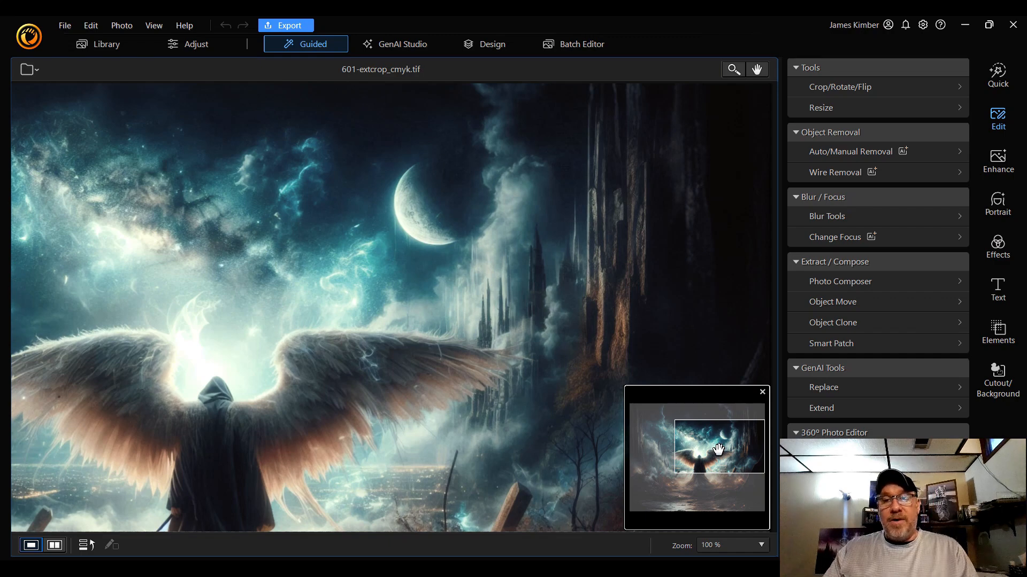
left_click_drag(718, 449, 726, 471)
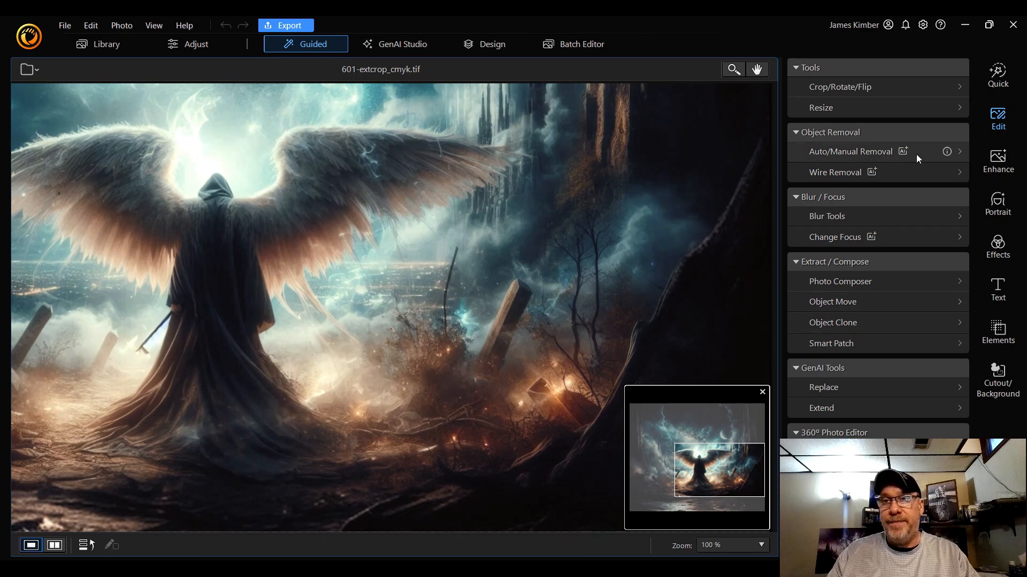
left_click(861, 153)
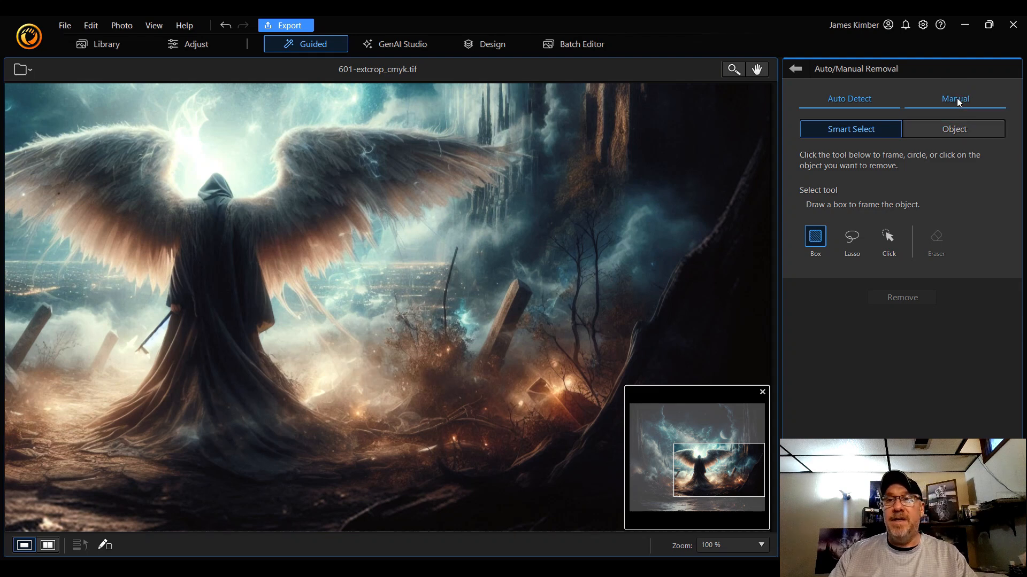
left_click(958, 97)
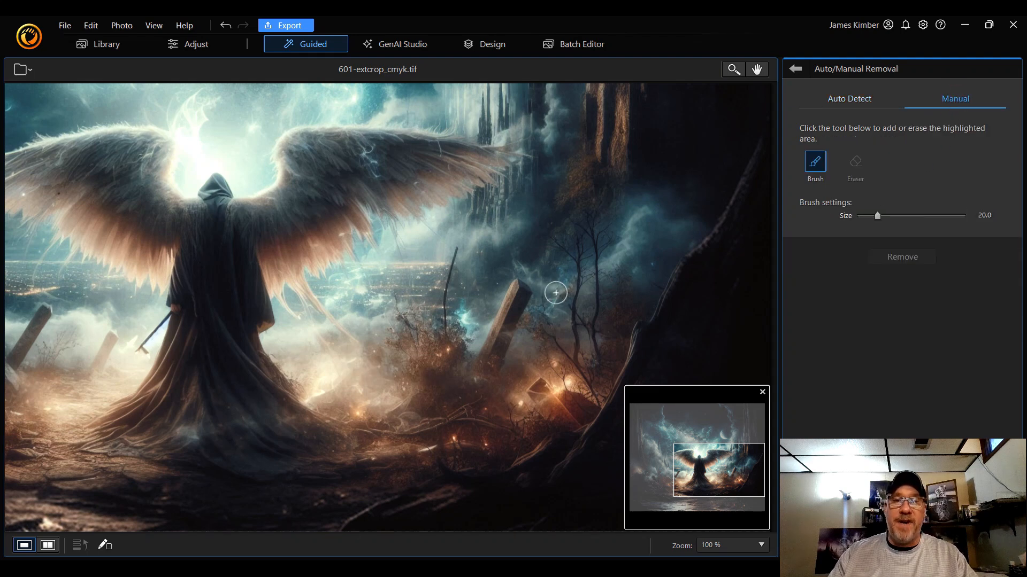
Remove the thin upright stick beside the leaning post, brushing over it with a size 11 removal brush
scroll(454, 256, "down", 1)
scroll(454, 257, "down", 4)
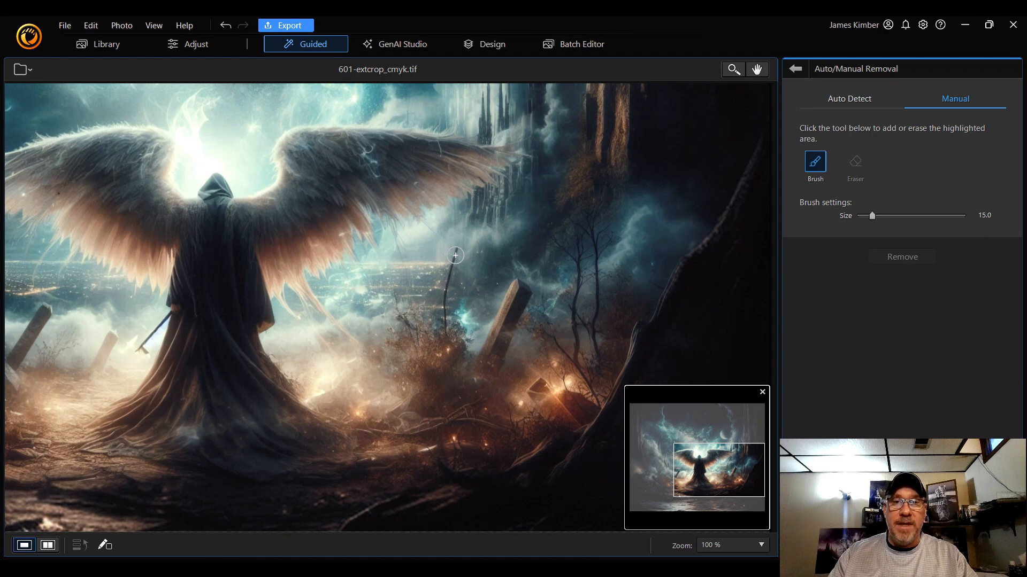
scroll(455, 256, "up", 3)
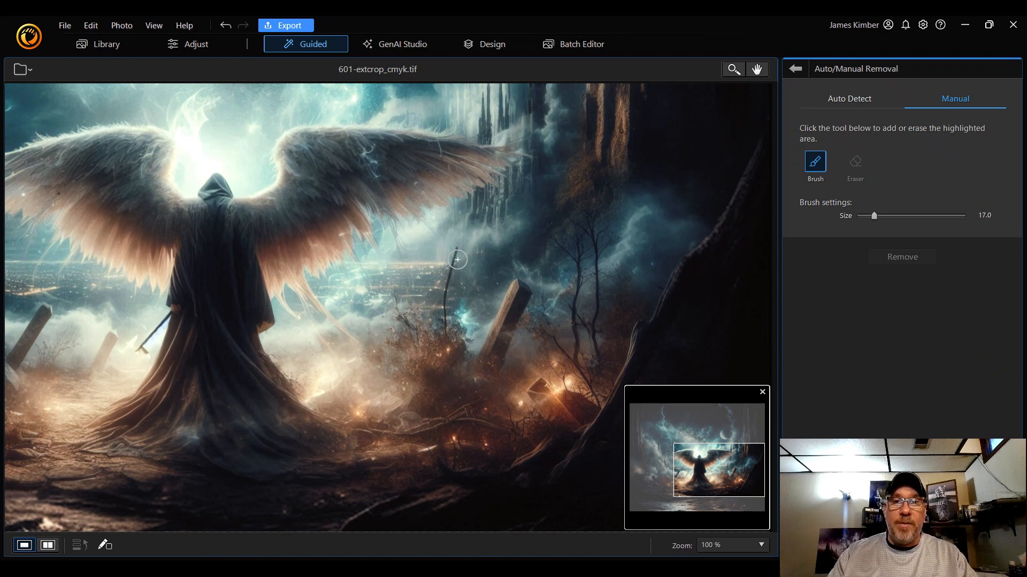
scroll(457, 263, "down", 2)
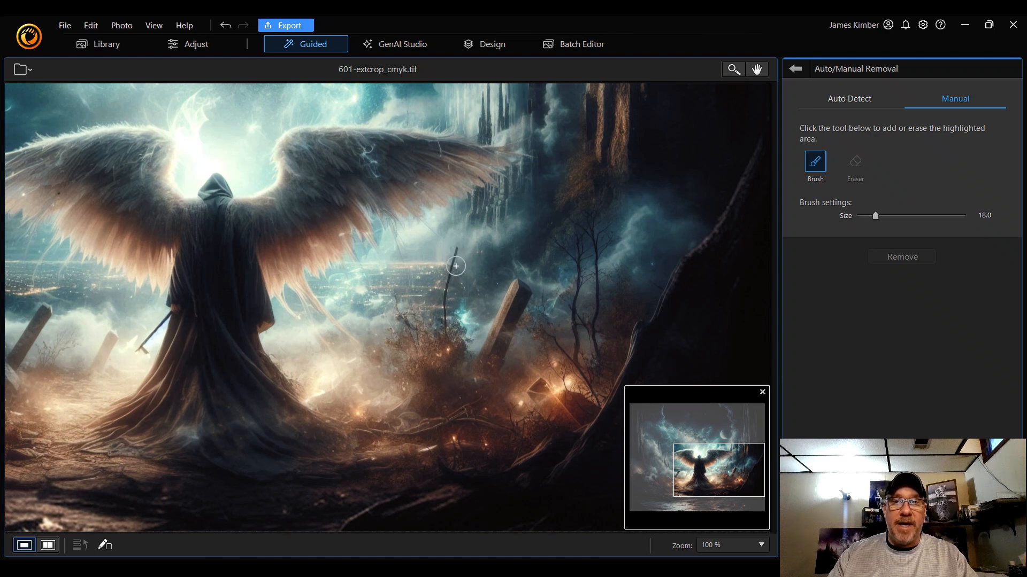
scroll(454, 266, "down", 6)
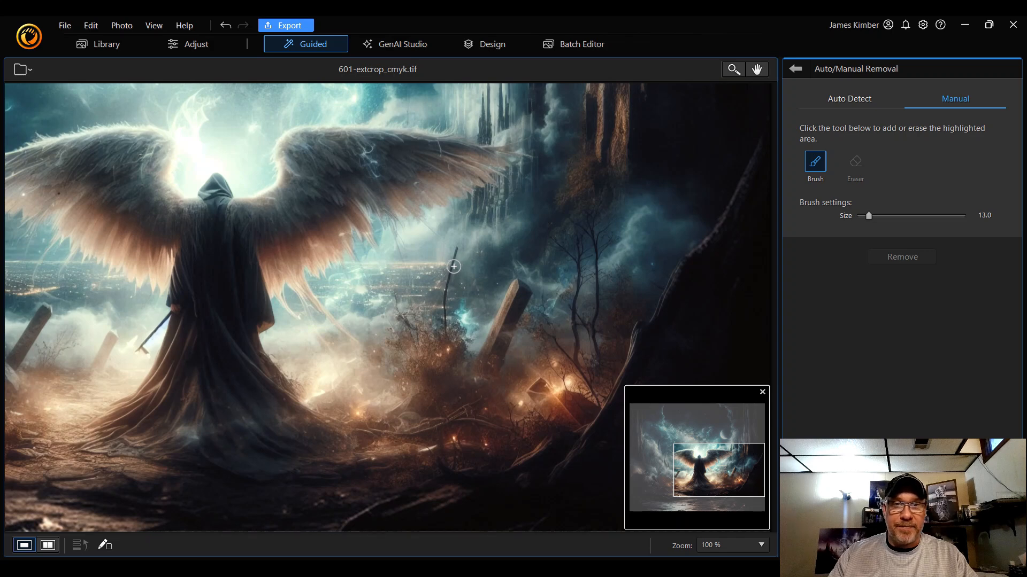
scroll(459, 253, "down", 1)
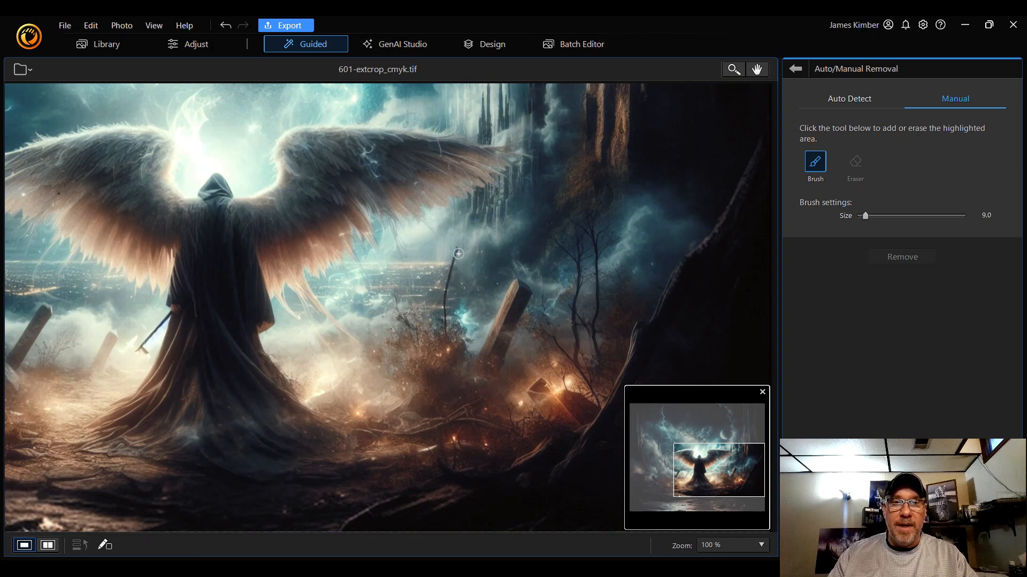
scroll(458, 251, "up", 1)
scroll(458, 251, "up", 1)
left_click_drag(458, 247, 447, 326)
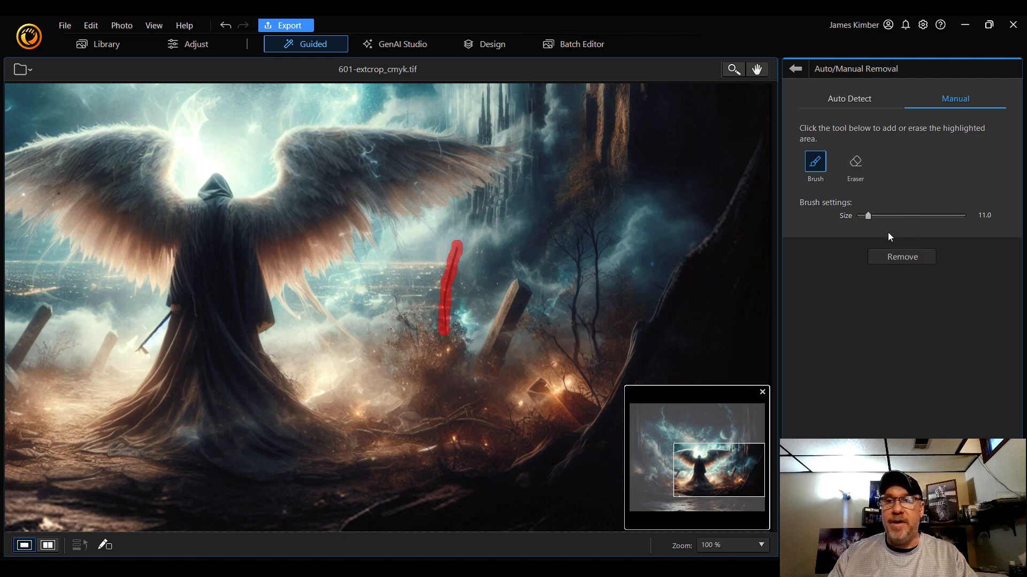
left_click(918, 258)
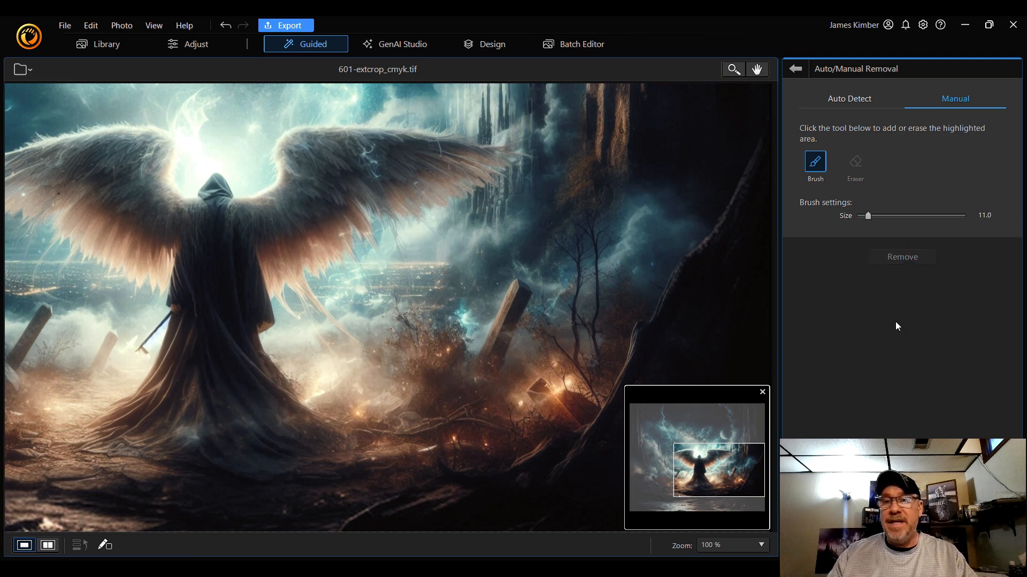
Mark the bare branch tips above the bush with a size 11 brush and the bright speck beside it with a larger brush
left_click_drag(740, 463, 741, 479)
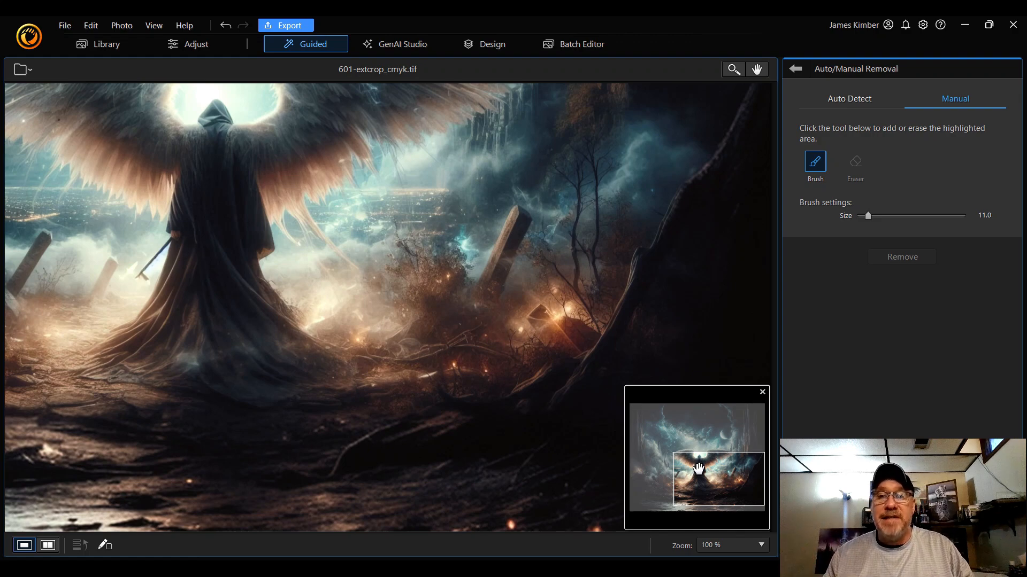
left_click_drag(731, 483, 728, 487)
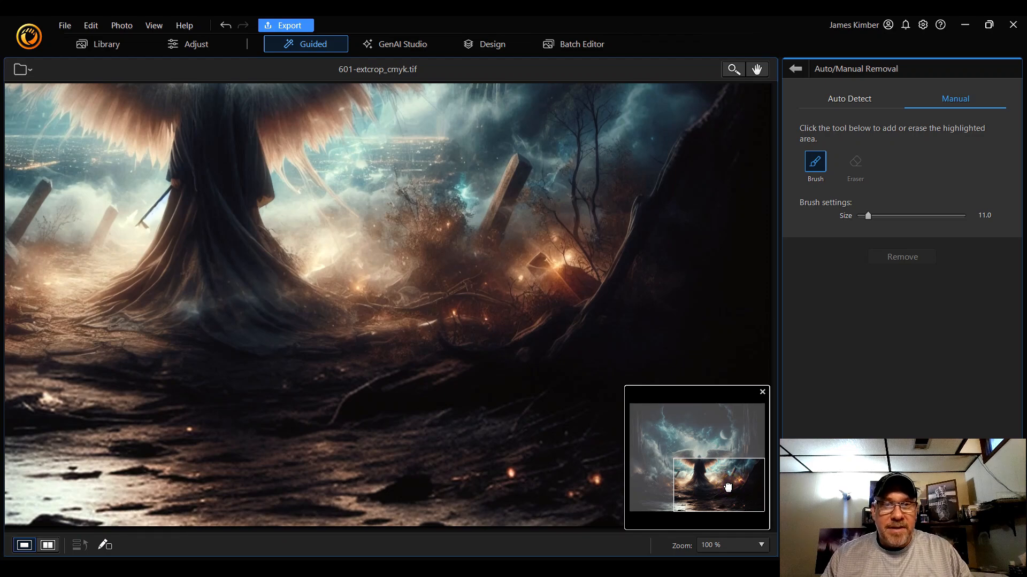
left_click_drag(727, 484, 725, 475)
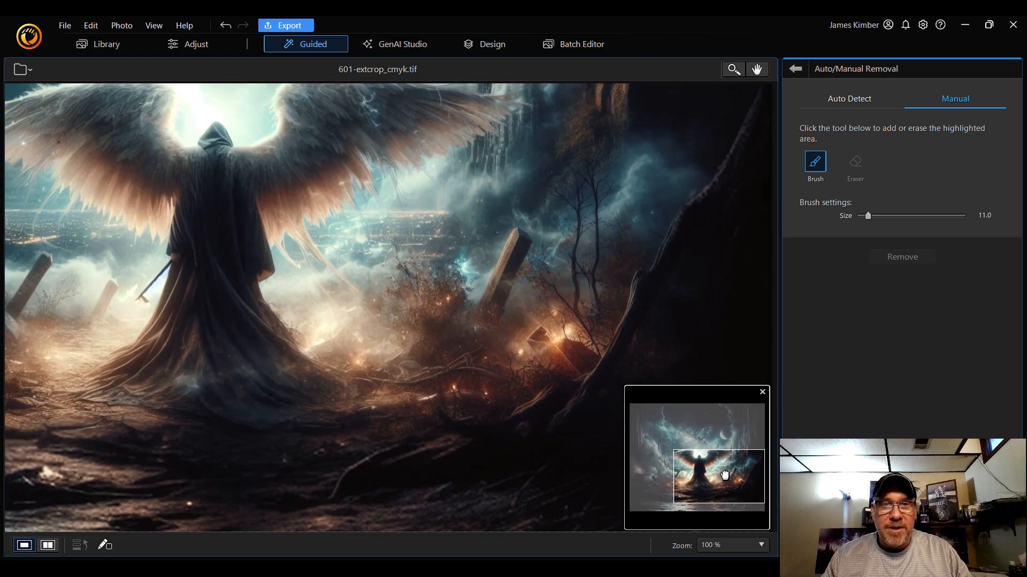
left_click(731, 546)
left_click(742, 381)
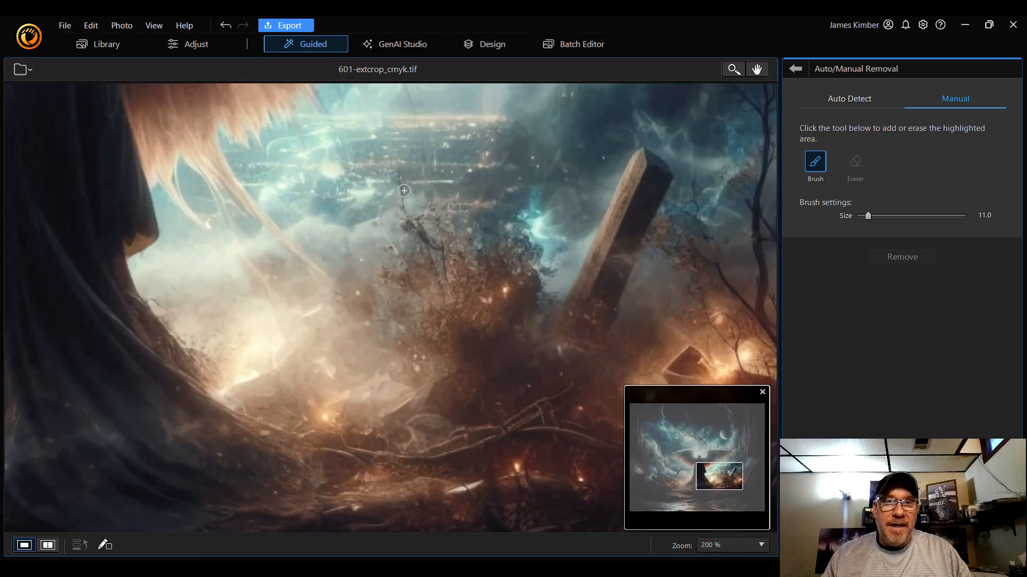
mouse_move(399, 176)
left_mouse_down()
mouse_move(428, 244)
mouse_move(394, 224)
mouse_move(420, 231)
mouse_move(422, 214)
mouse_move(421, 226)
mouse_move(435, 215)
mouse_move(444, 239)
mouse_move(451, 217)
mouse_move(480, 208)
mouse_move(433, 198)
left_mouse_up()
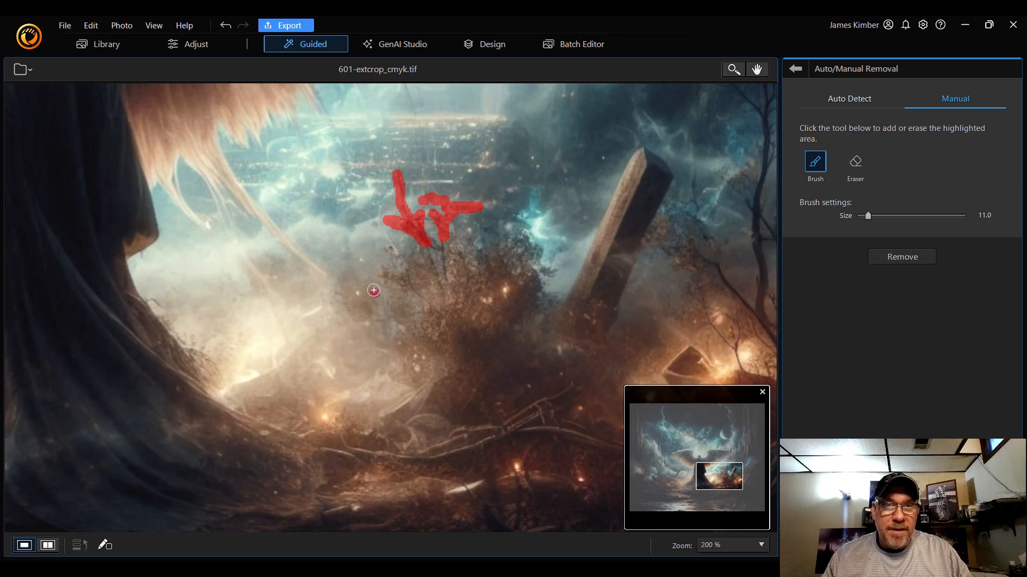
mouse_move(373, 291)
left_mouse_down()
mouse_move(350, 276)
mouse_move(378, 296)
mouse_move(360, 306)
mouse_move(350, 280)
mouse_move(344, 310)
mouse_move(374, 325)
mouse_move(380, 308)
mouse_move(352, 293)
mouse_move(364, 298)
left_mouse_up()
scroll(350, 280, "up", 10)
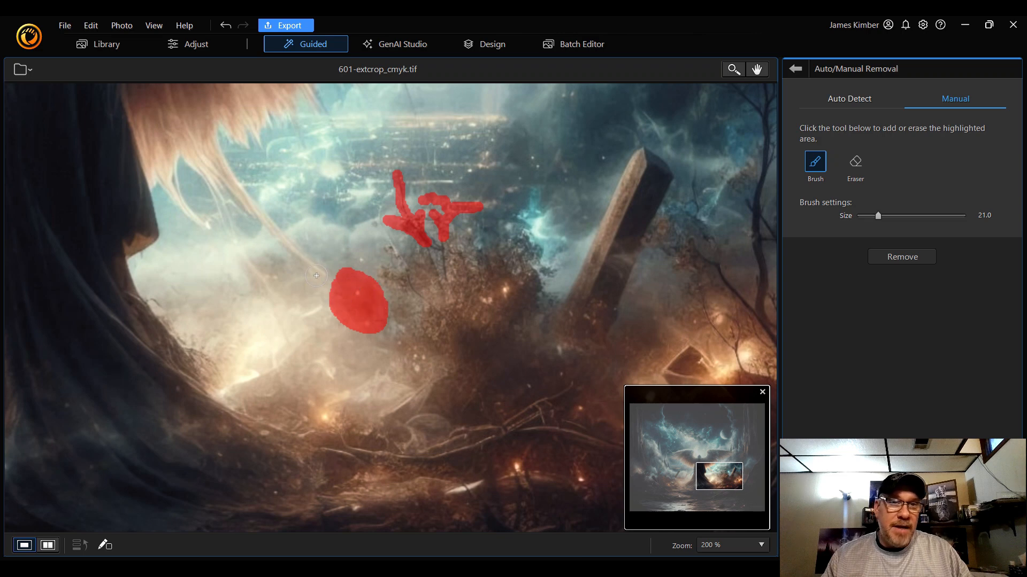
Mark the long loose strands hanging from the angel's right wing and remove all highlighted areas
mouse_move(333, 279)
left_mouse_down()
mouse_move(268, 223)
mouse_move(261, 199)
left_mouse_up()
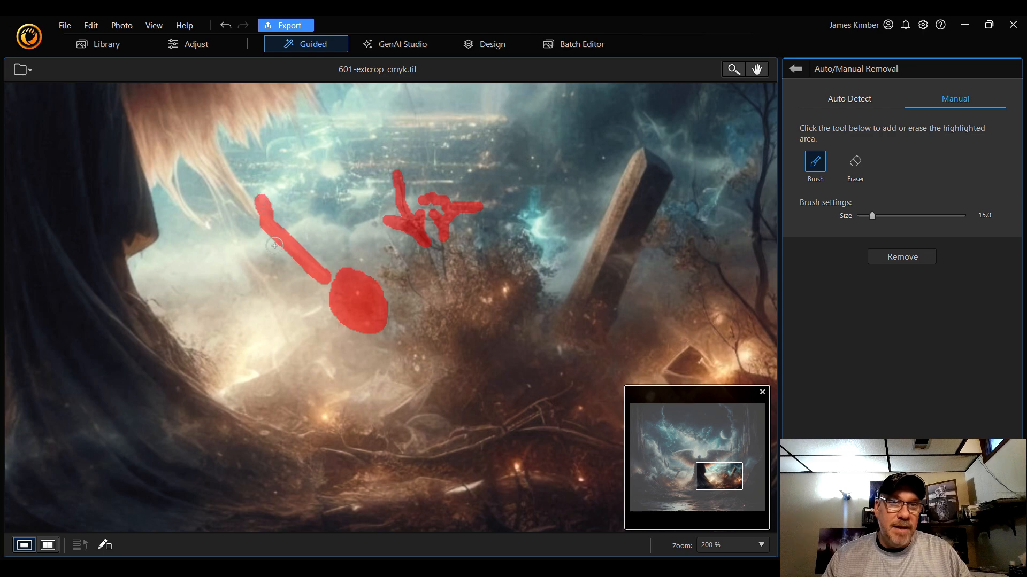
left_click_drag(279, 303, 228, 218)
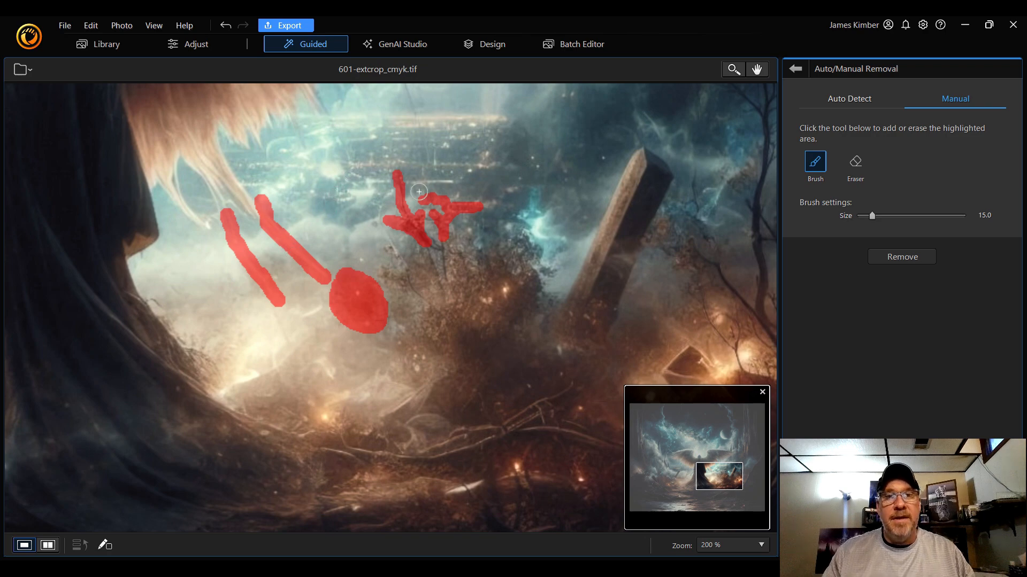
mouse_move(716, 478)
left_mouse_down()
mouse_move(688, 477)
mouse_move(706, 474)
left_mouse_up()
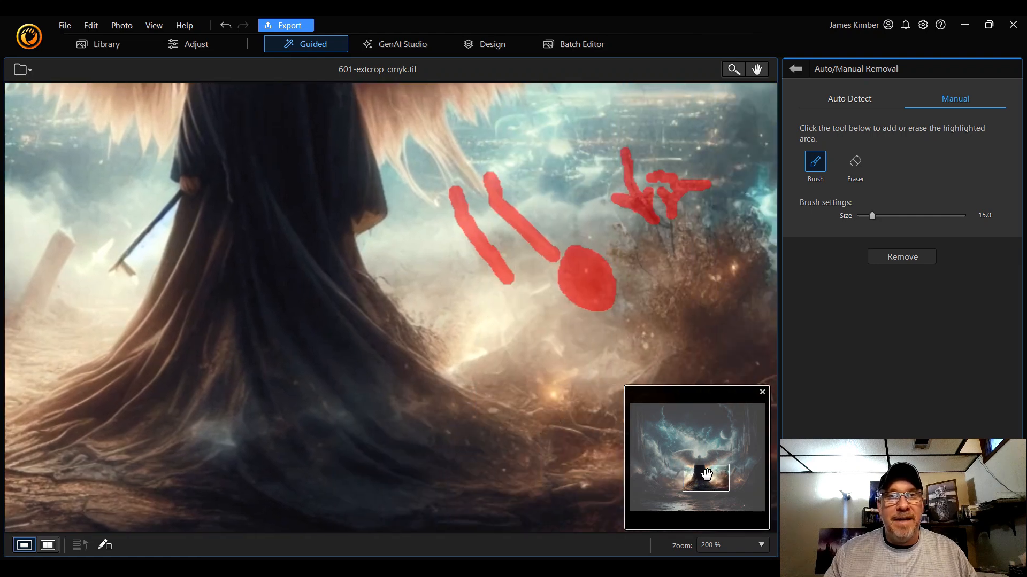
mouse_move(490, 200)
left_mouse_down()
mouse_move(449, 141)
mouse_move(484, 191)
mouse_move(429, 141)
mouse_move(430, 132)
mouse_move(448, 158)
mouse_move(449, 126)
left_mouse_up()
scroll(431, 142, "down", 9)
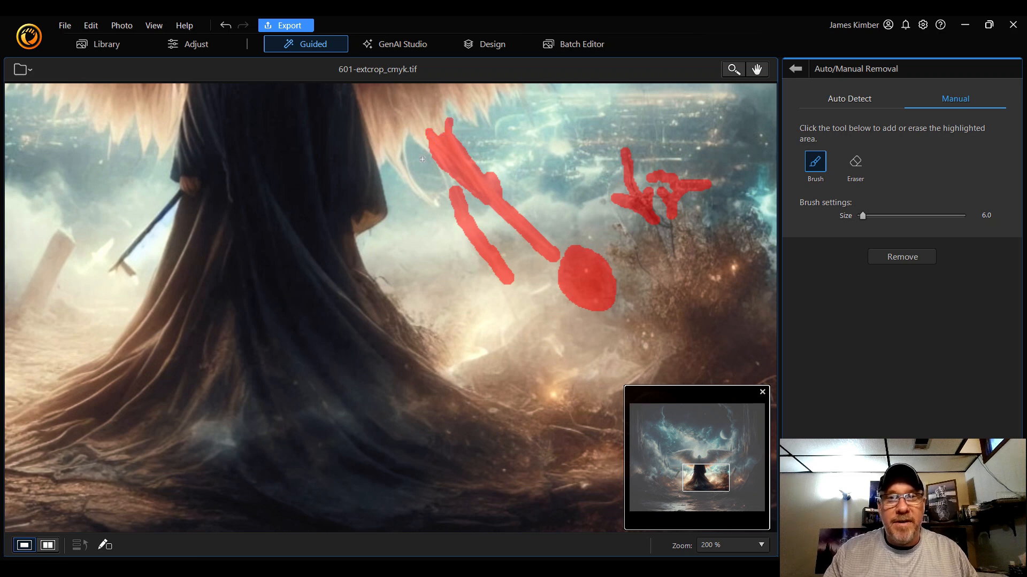
scroll(440, 169, "up", 4)
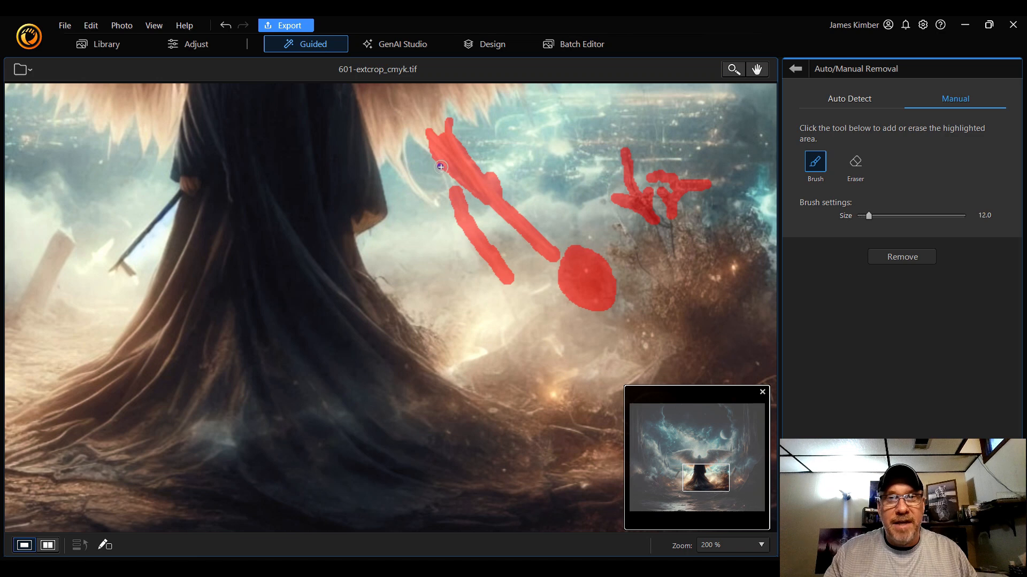
mouse_move(442, 168)
left_mouse_down()
mouse_move(458, 223)
mouse_move(452, 181)
mouse_move(436, 188)
mouse_move(441, 217)
mouse_move(400, 177)
mouse_move(406, 147)
mouse_move(439, 207)
left_mouse_up()
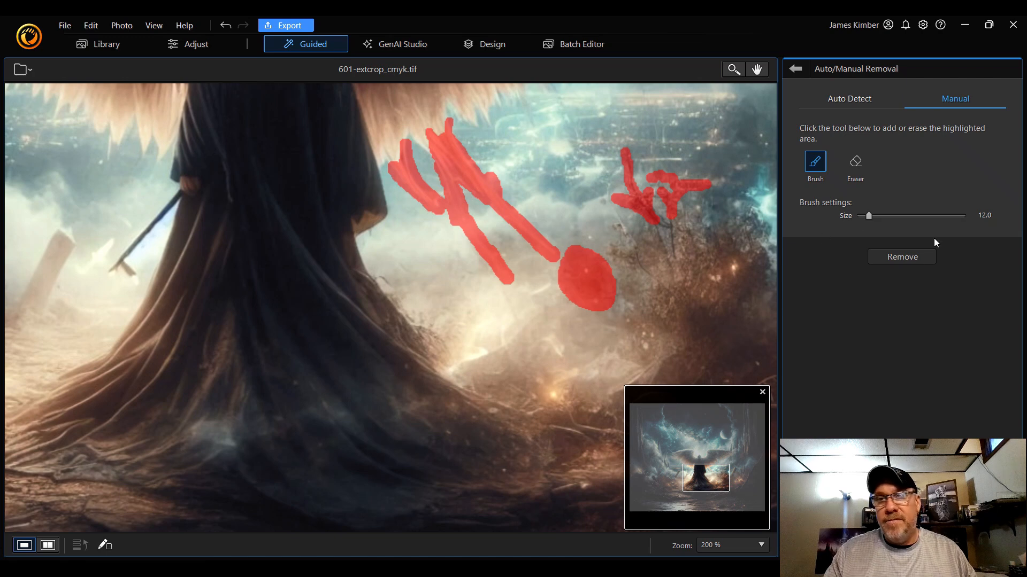
left_click(917, 258)
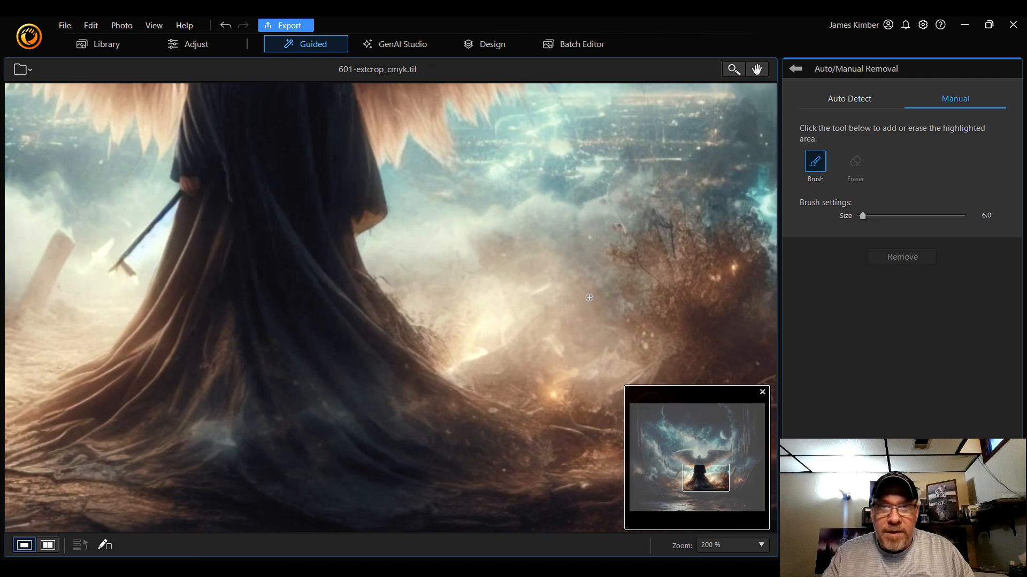
Remove the leftover blemishes in the mist between the robe and the bush with a size 22 brush
scroll(582, 295, "down", 1)
mouse_move(485, 234)
left_mouse_down()
mouse_move(486, 274)
mouse_move(520, 253)
mouse_move(490, 256)
left_mouse_up()
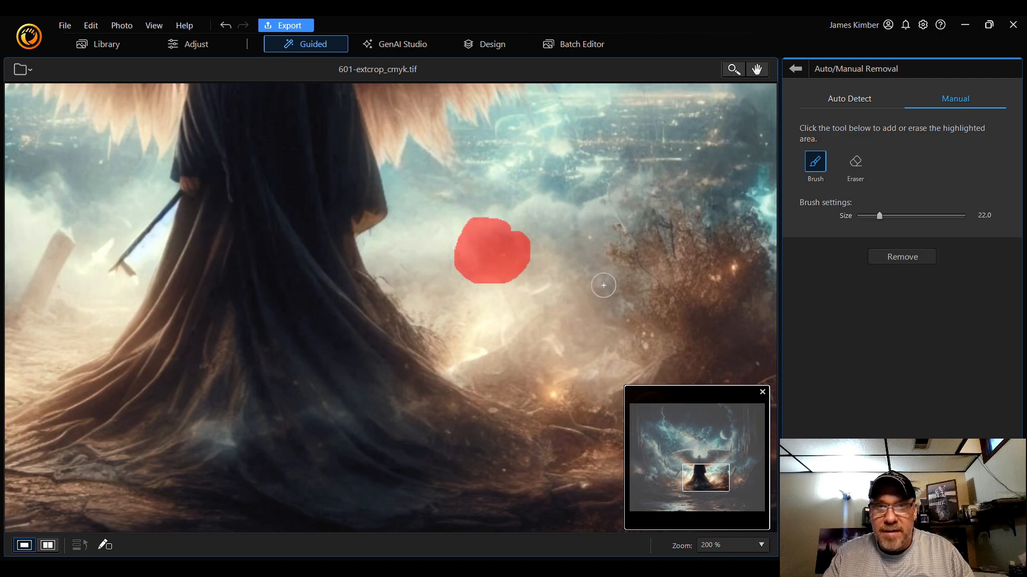
mouse_move(605, 291)
left_mouse_down()
mouse_move(577, 246)
mouse_move(577, 273)
mouse_move(615, 324)
mouse_move(596, 315)
mouse_move(570, 269)
mouse_move(595, 327)
mouse_move(558, 301)
mouse_move(560, 325)
mouse_move(549, 323)
mouse_move(558, 344)
mouse_move(508, 332)
left_mouse_up()
left_click(910, 258)
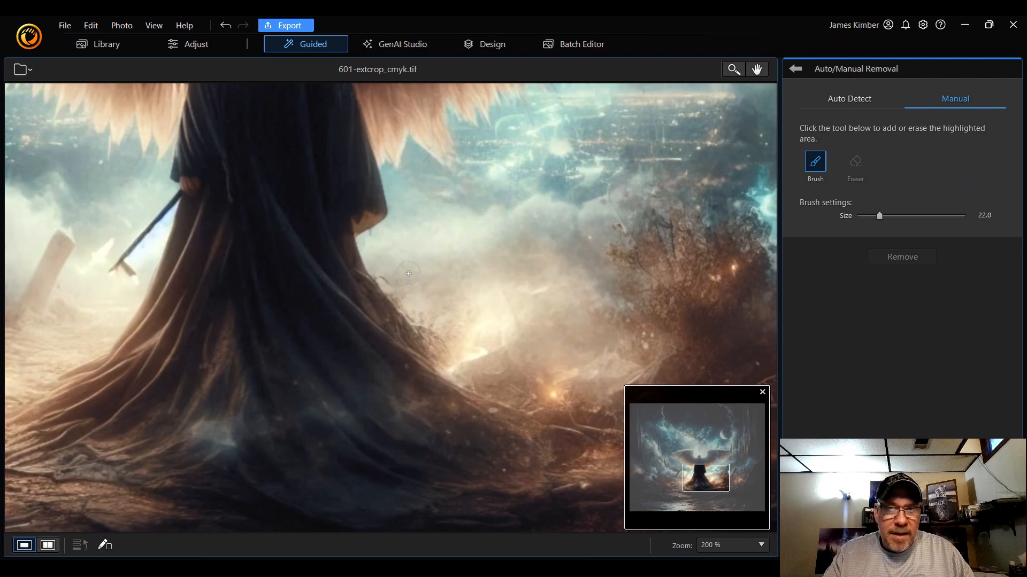
Remove the twigs and debris along the right edge of the robe, refining the mask near the robe with a size 18 brush
mouse_move(485, 272)
left_mouse_down()
mouse_move(429, 262)
mouse_move(403, 282)
mouse_move(442, 352)
mouse_move(459, 357)
mouse_move(481, 286)
mouse_move(476, 305)
mouse_move(469, 284)
mouse_move(459, 300)
mouse_move(451, 273)
mouse_move(449, 301)
mouse_move(432, 287)
mouse_move(417, 292)
mouse_move(452, 336)
mouse_move(426, 319)
left_mouse_up()
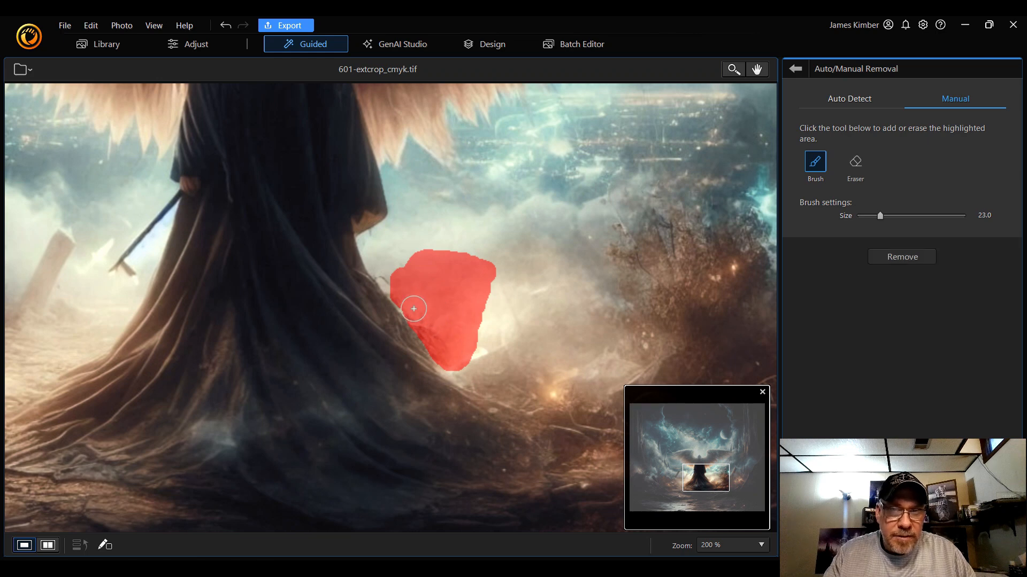
scroll(410, 304, "down", 4)
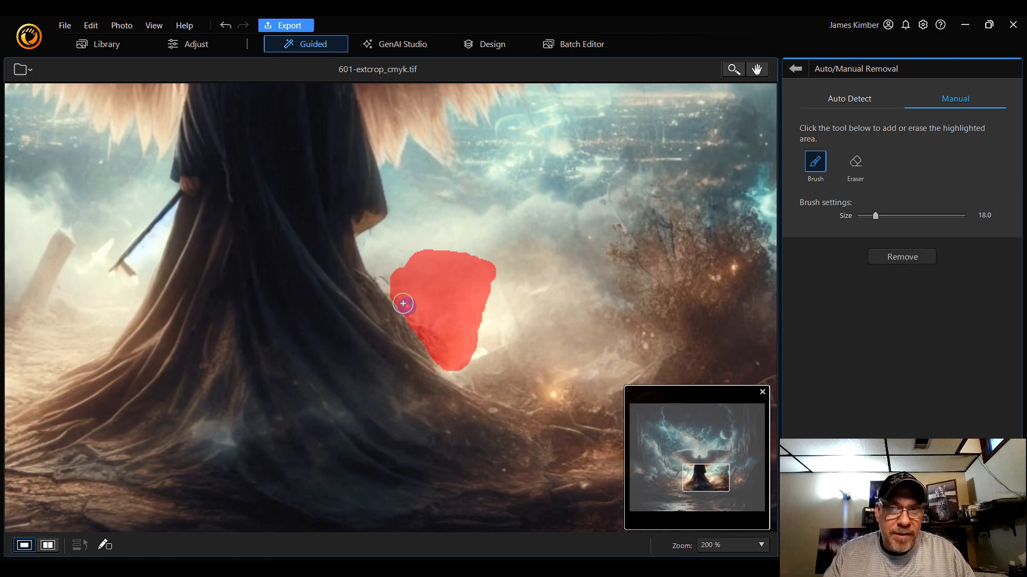
left_click_drag(386, 277, 416, 312)
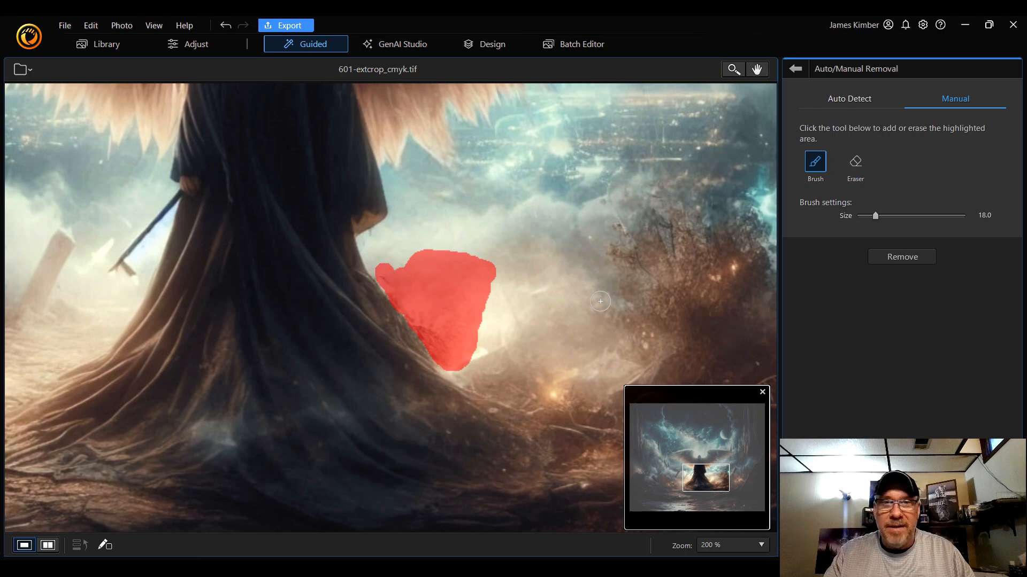
left_click(918, 257)
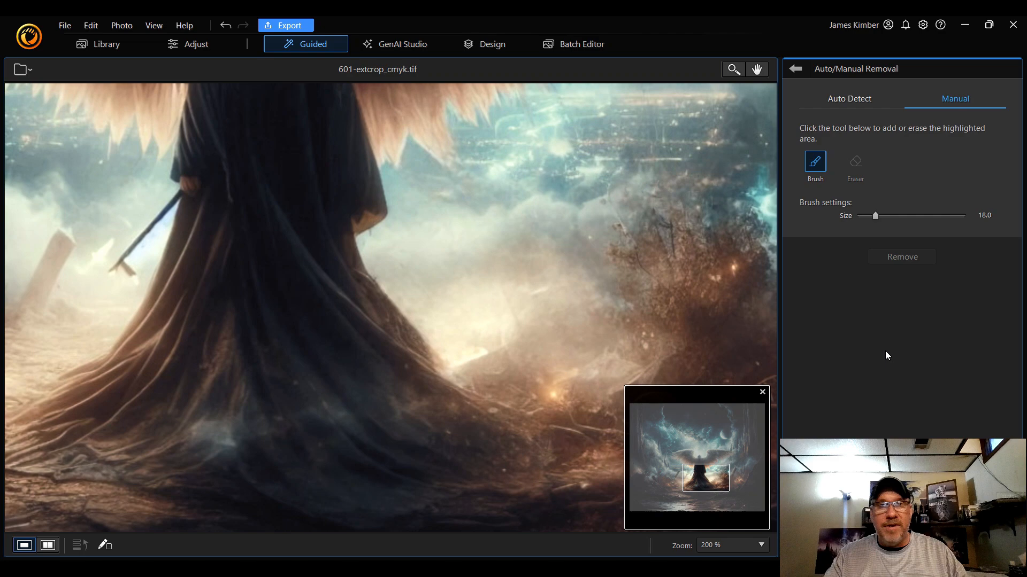
Remove the loose feather strands hanging below the angel's left wing, marking them over the city lights with the size 18 brush
left_click(708, 476)
left_click_drag(708, 475, 717, 477)
mouse_move(723, 477)
left_mouse_down()
mouse_move(733, 490)
mouse_move(751, 443)
mouse_move(684, 462)
left_mouse_up()
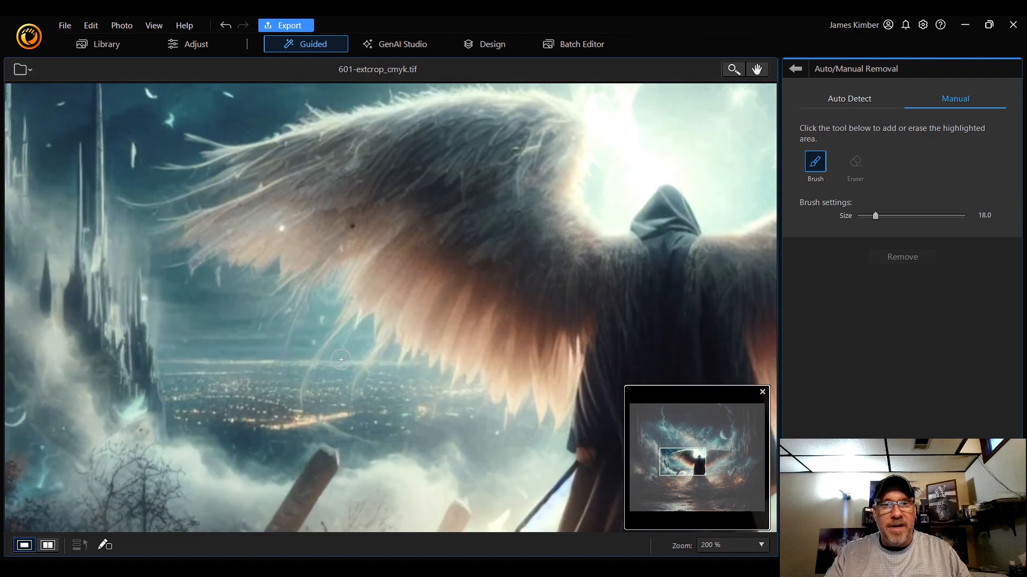
mouse_move(341, 328)
left_mouse_down()
mouse_move(303, 410)
mouse_move(350, 403)
mouse_move(366, 369)
left_mouse_up()
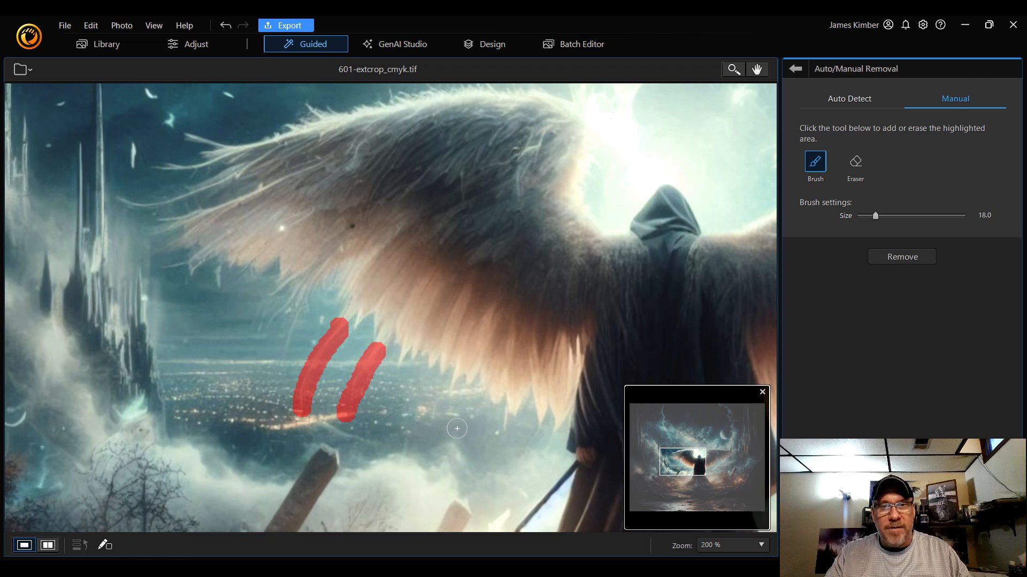
left_click(501, 422)
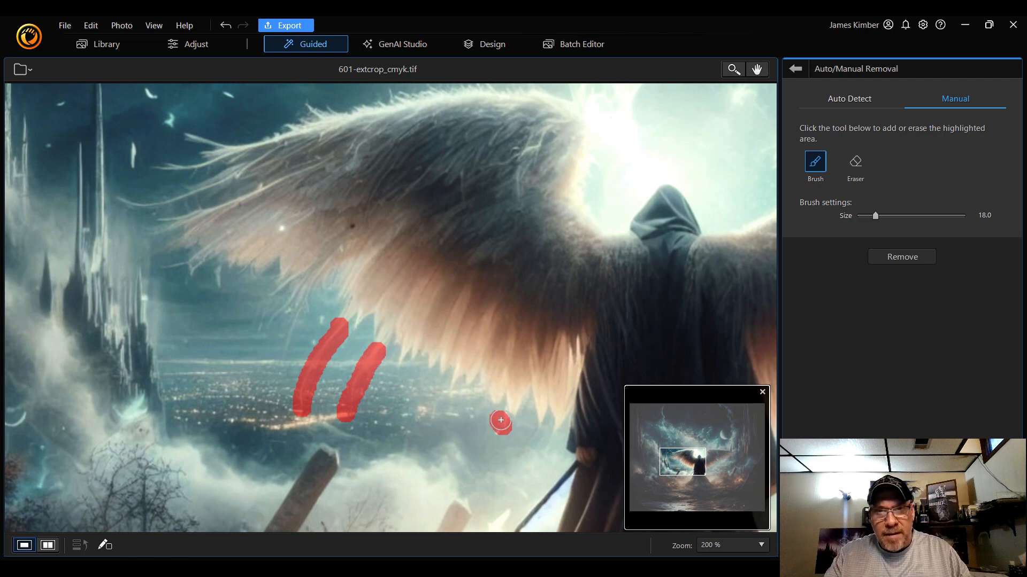
left_click_drag(501, 419, 493, 435)
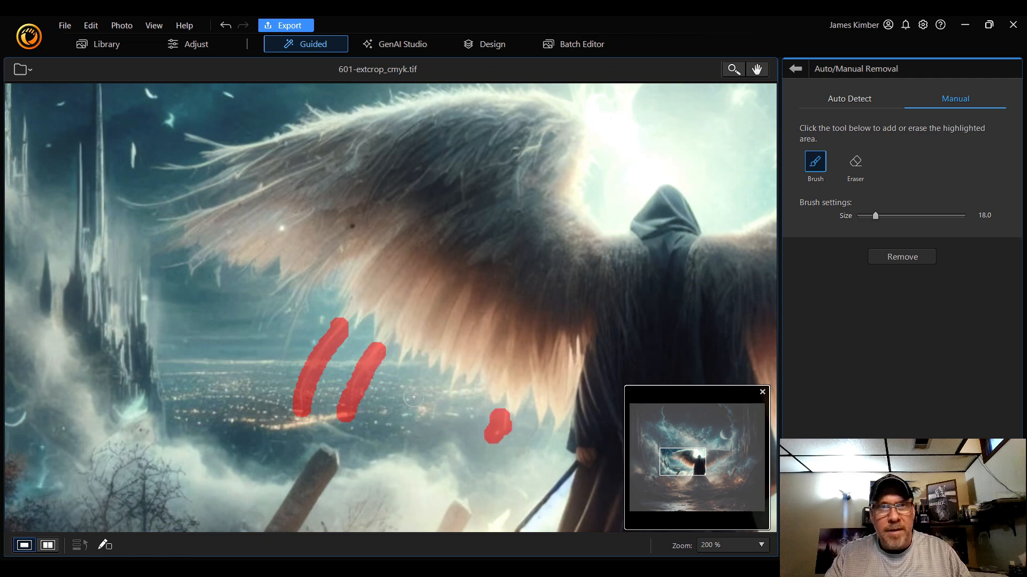
mouse_move(299, 309)
left_mouse_down()
mouse_move(281, 368)
mouse_move(285, 311)
mouse_move(268, 320)
mouse_move(274, 299)
mouse_move(259, 333)
left_mouse_up()
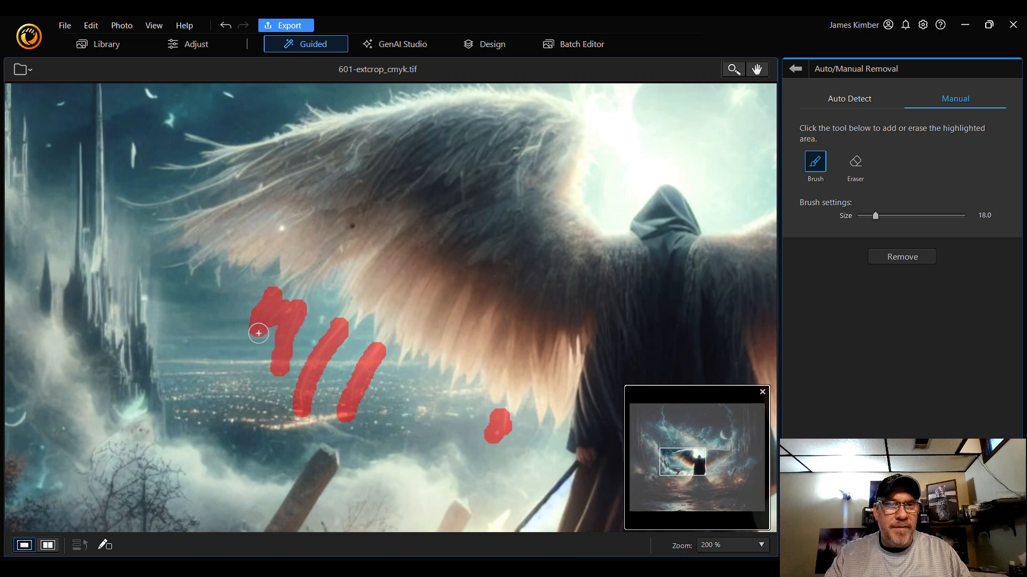
left_click_drag(221, 281, 218, 271)
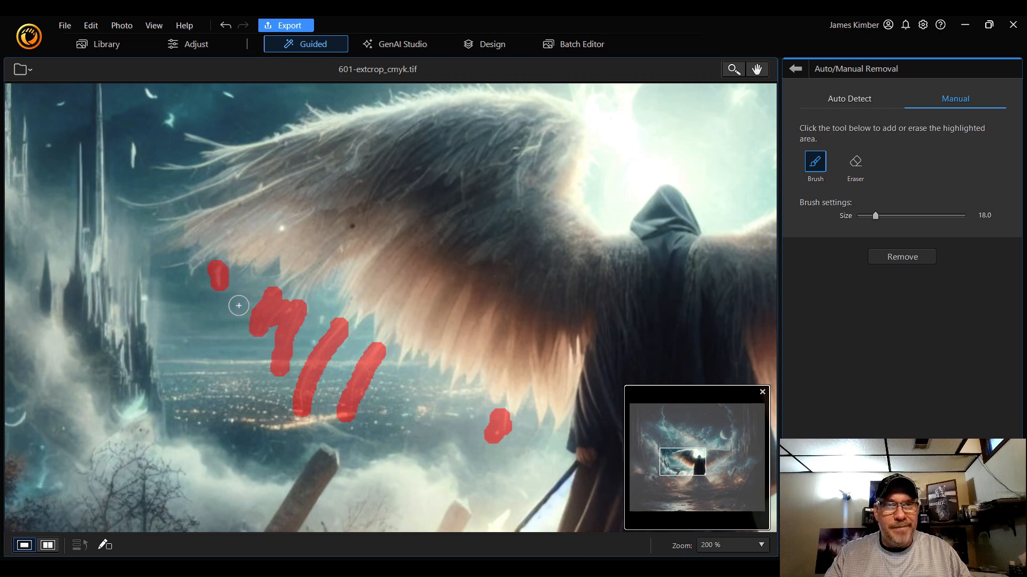
left_click(903, 260)
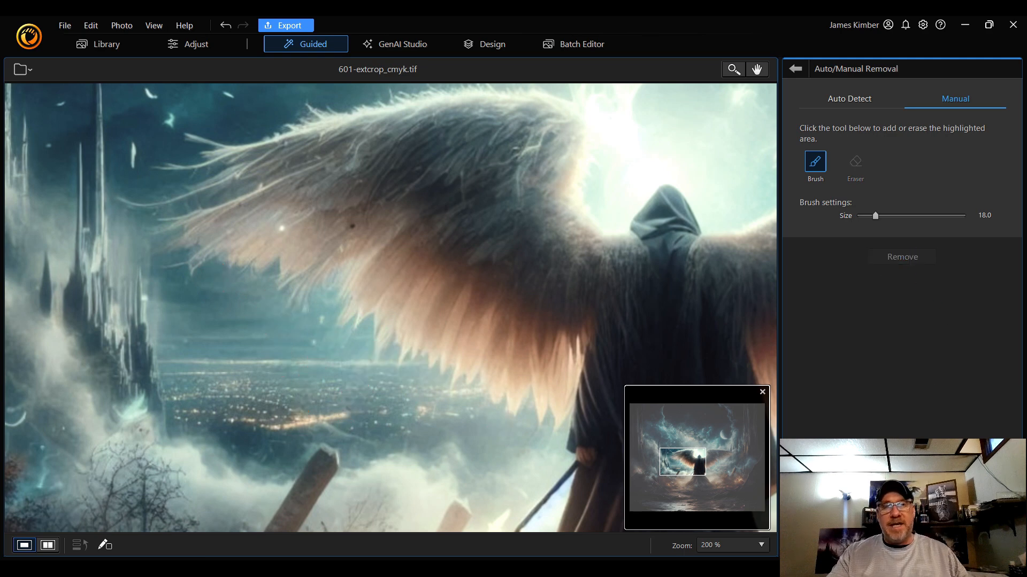
Mark the whole blade held in the figure's hand with a size 8 brush and remove it
left_click_drag(683, 462, 690, 467)
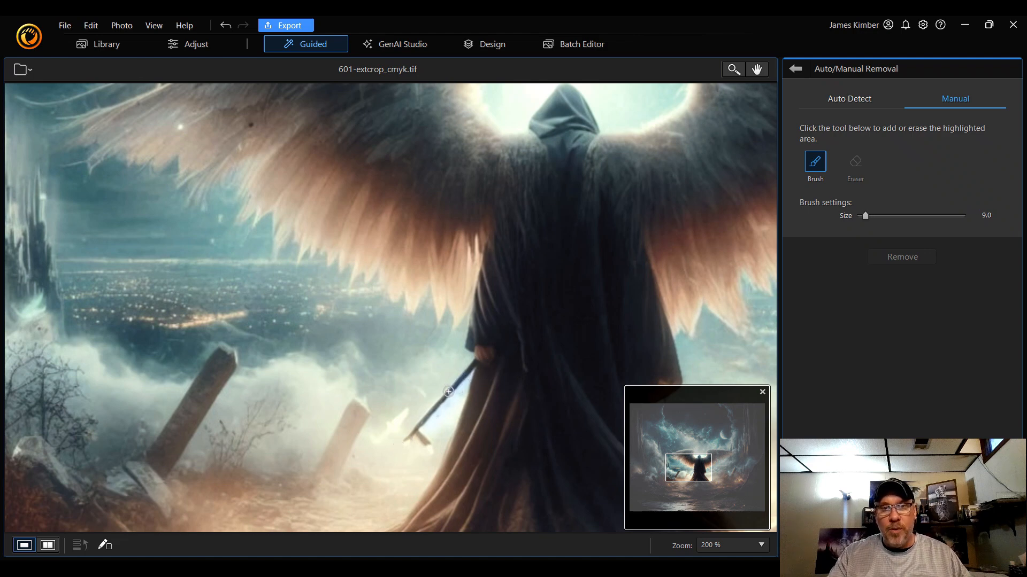
left_click(472, 367)
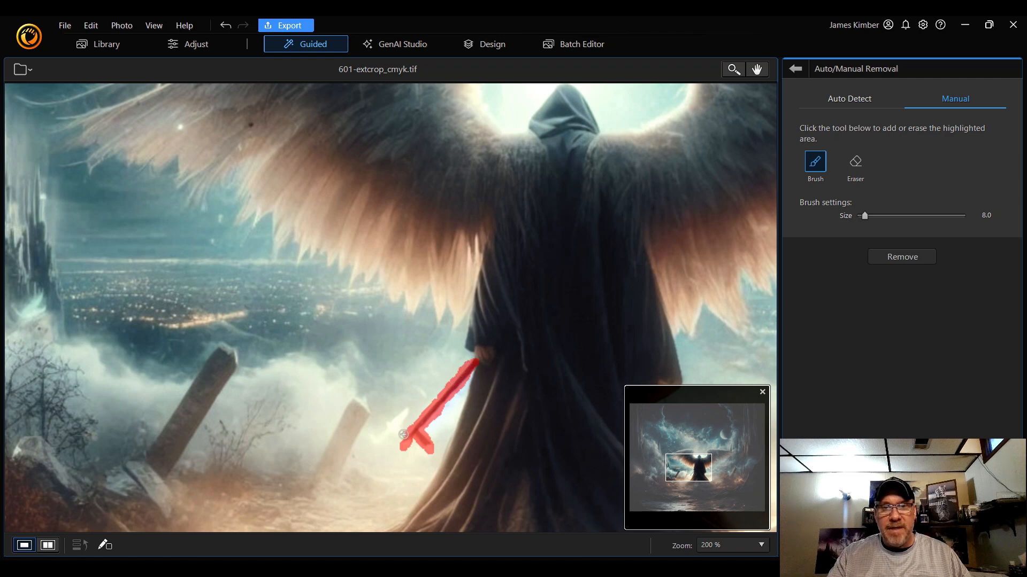
left_click(909, 258)
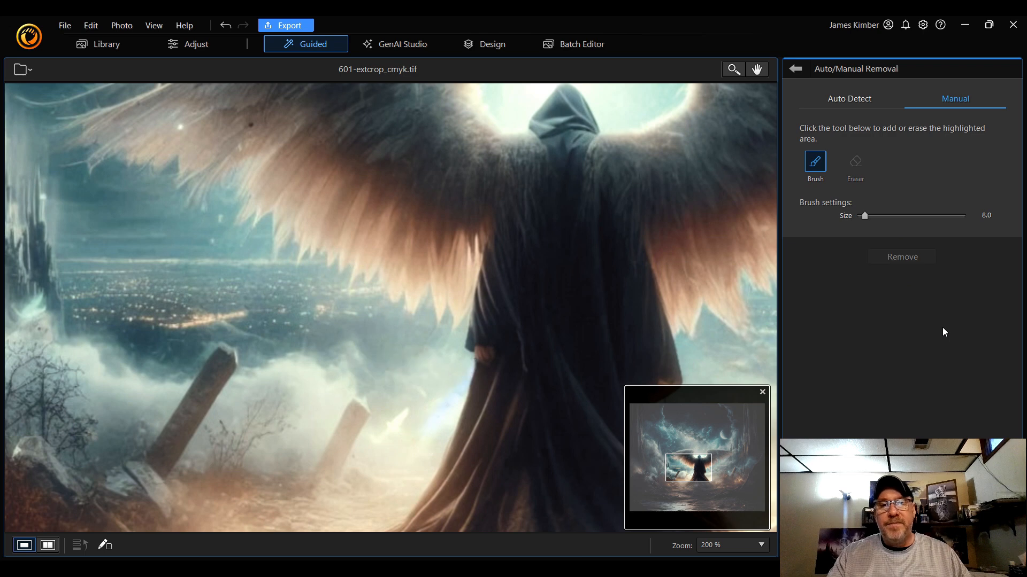
Remove the white bird-like shape between the leaning post and the robe with the size 8 brush
left_click(696, 469)
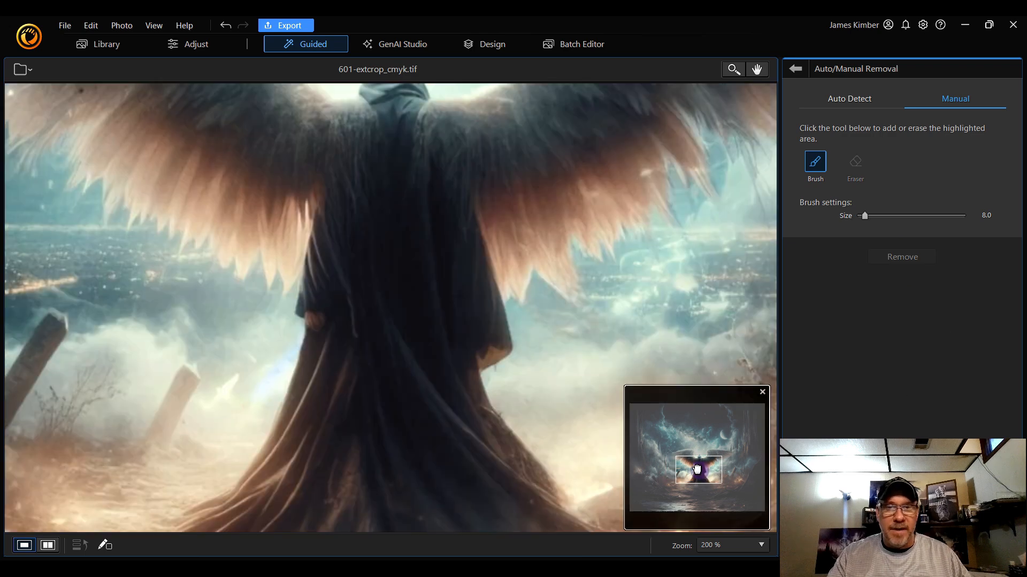
left_click_drag(696, 468, 689, 473)
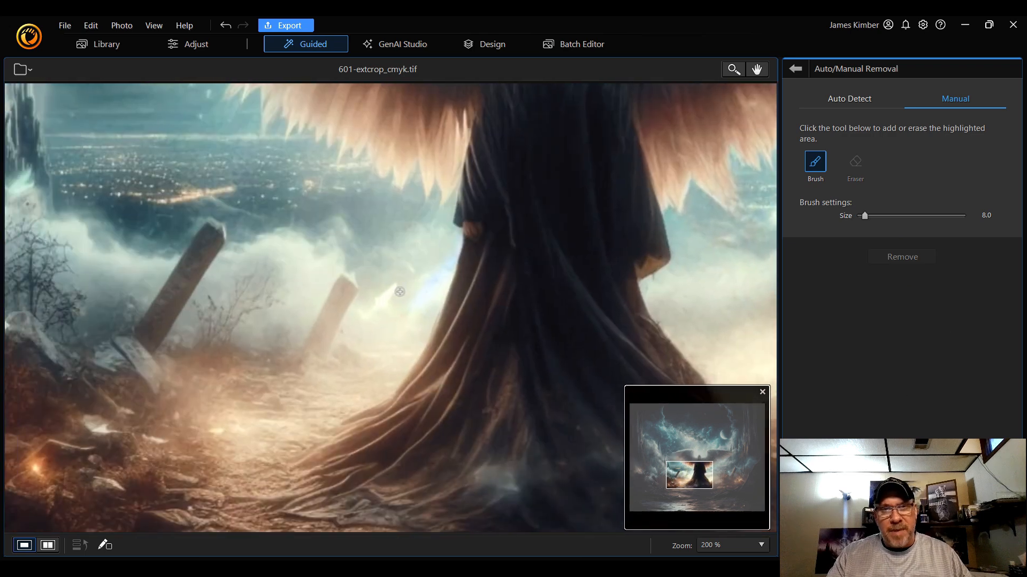
left_click_drag(396, 284, 379, 302)
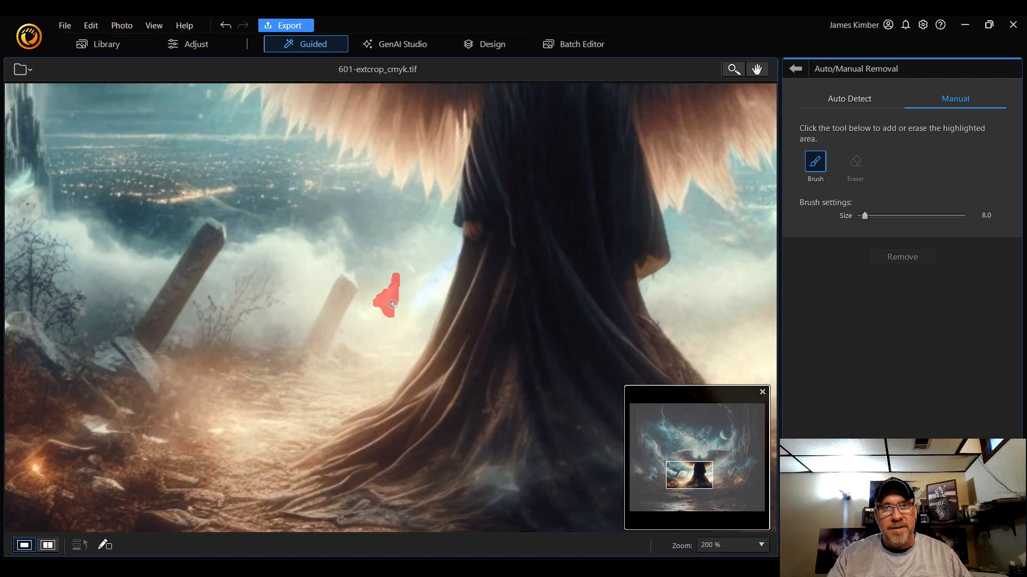
left_click_drag(369, 314, 365, 314)
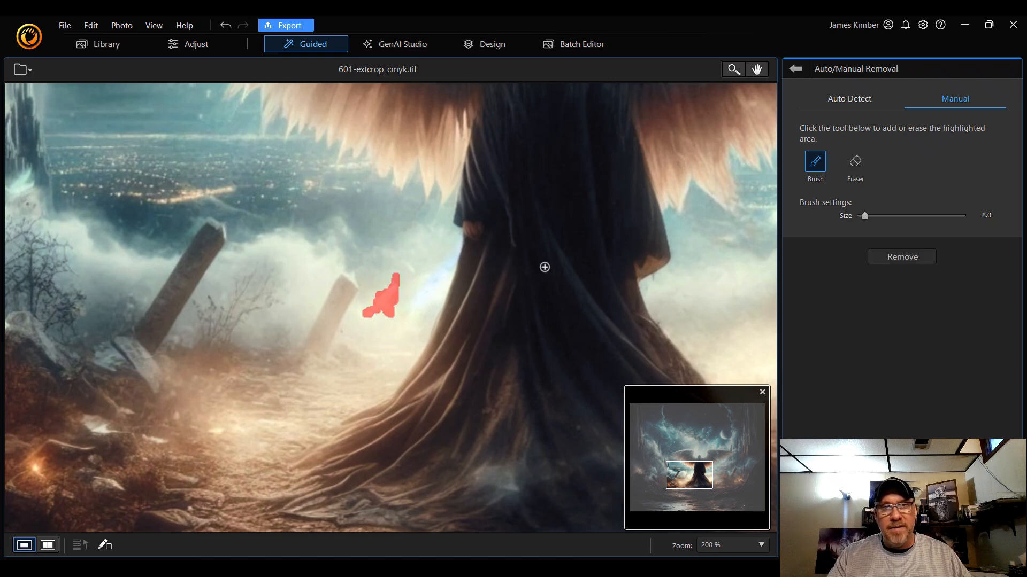
left_click(919, 256)
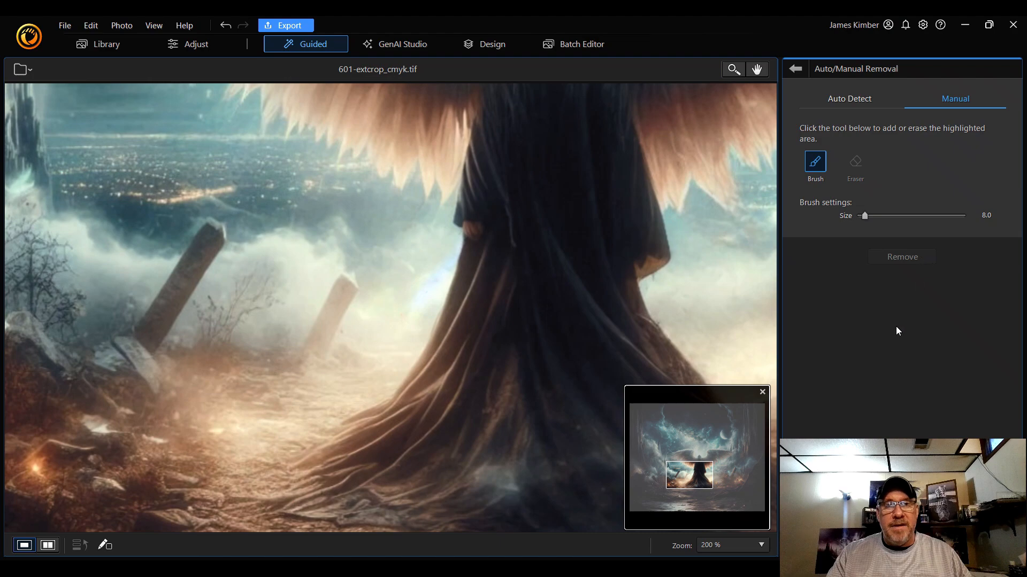
Remove the blemish in the dark mist above the bare tree, beside the rock columns, with a size 36 brush
left_click_drag(705, 475, 663, 482)
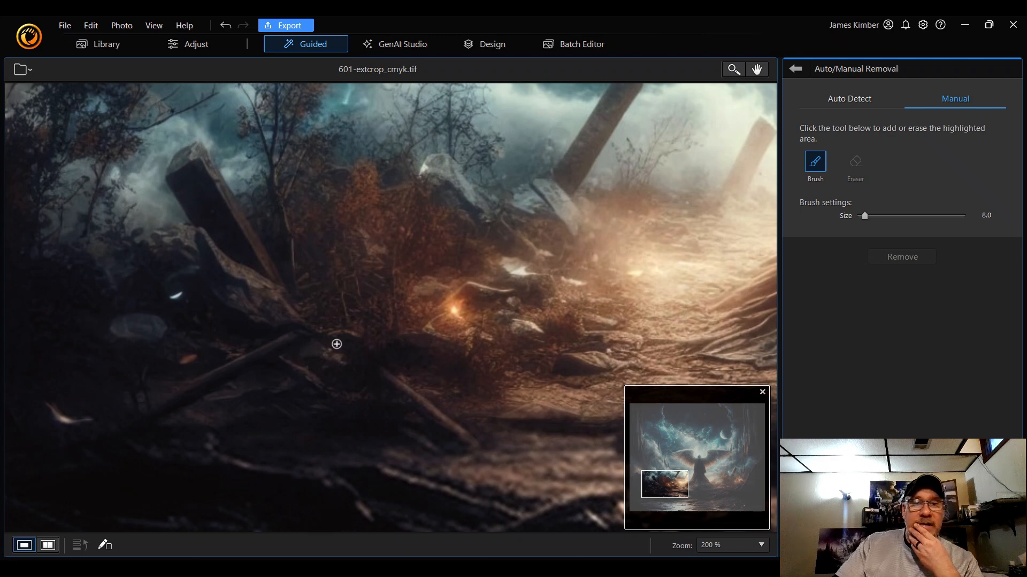
left_click_drag(667, 485, 642, 440)
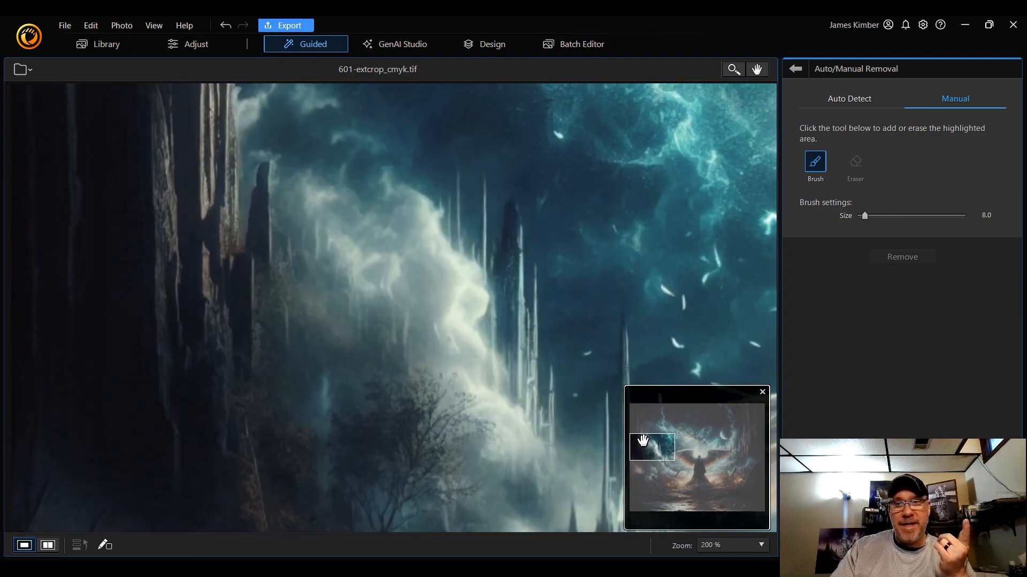
scroll(286, 328, "up", 3)
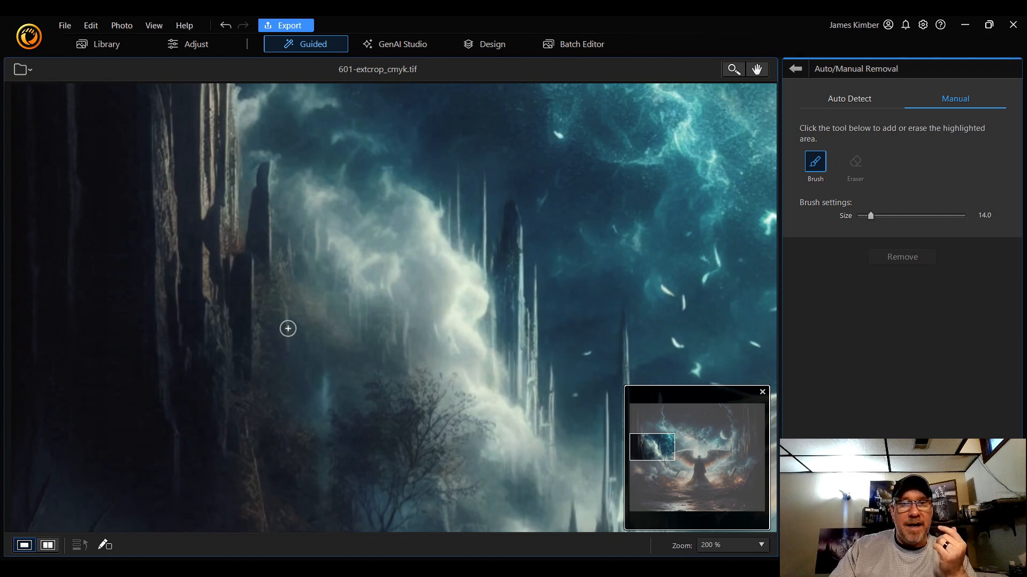
scroll(301, 334, "down", 4)
scroll(309, 332, "up", 10)
scroll(307, 344, "up", 4)
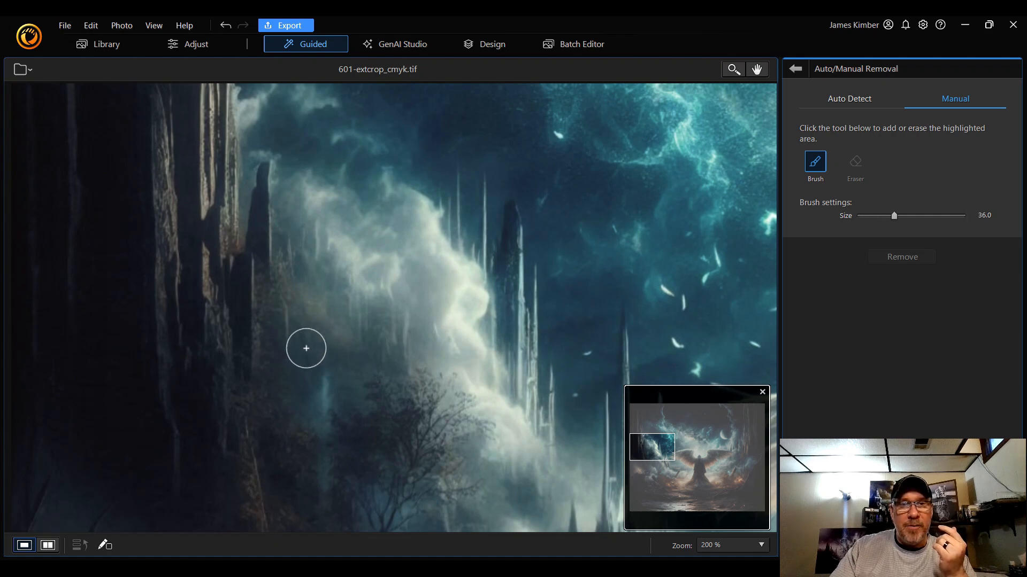
mouse_move(327, 348)
left_mouse_down()
mouse_move(291, 281)
mouse_move(357, 348)
mouse_move(351, 325)
mouse_move(377, 339)
mouse_move(349, 330)
mouse_move(354, 362)
mouse_move(324, 377)
mouse_move(295, 340)
mouse_move(315, 374)
left_mouse_up()
left_click(892, 257)
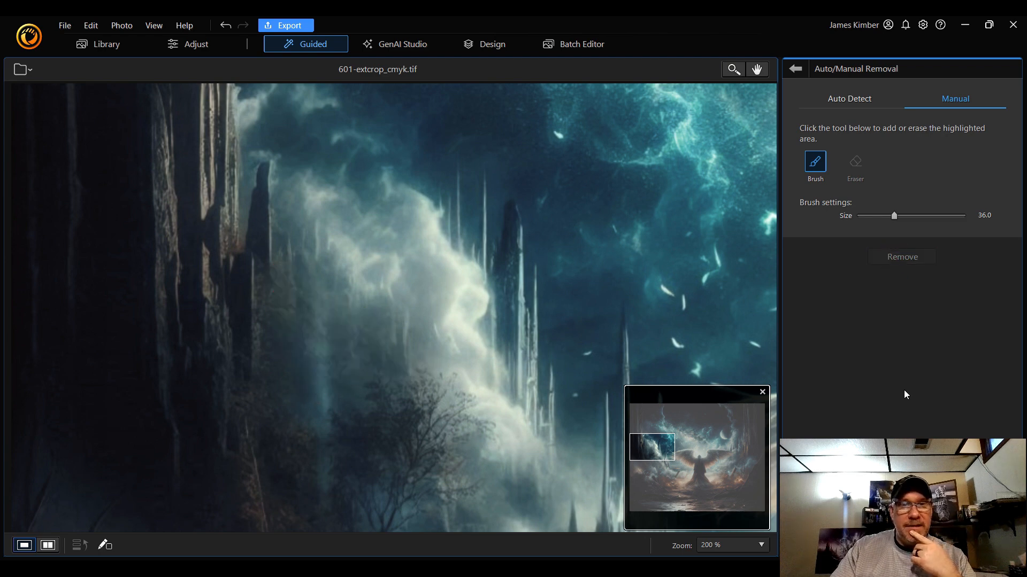
Remove the single floating feather high above the angel's left wing with the size 36 brush
mouse_move(664, 451)
left_mouse_down()
mouse_move(671, 461)
mouse_move(686, 445)
mouse_move(676, 445)
left_mouse_up()
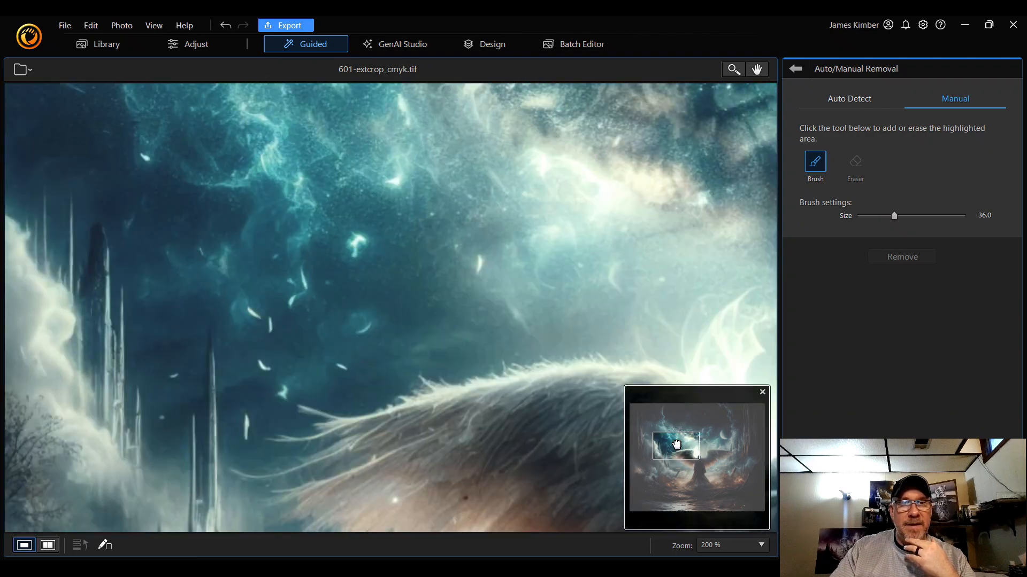
left_click(480, 264)
left_click(900, 257)
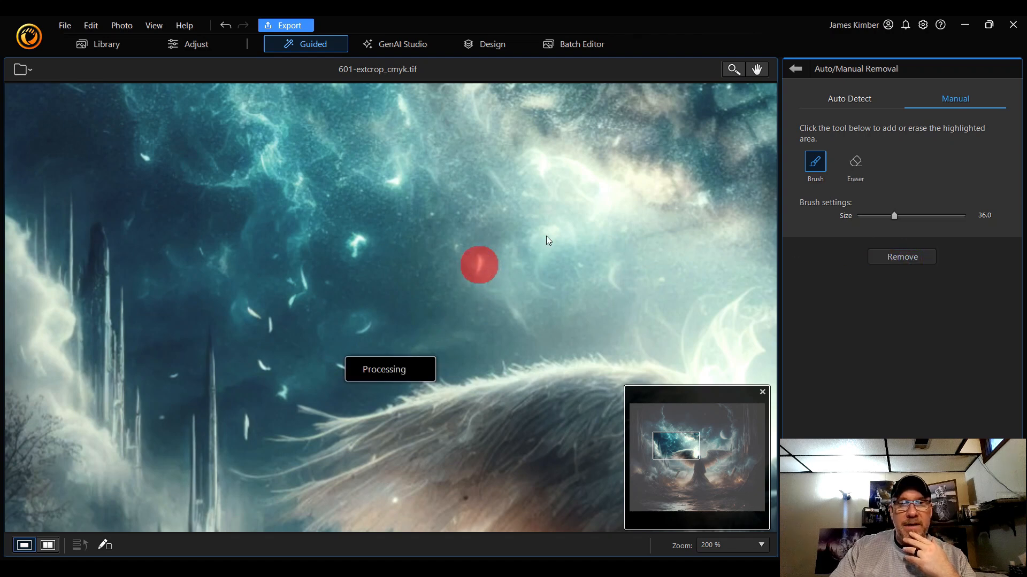
Mark the scattered feathers and the glowing wisp in the sky between the spires and the left wing, and remove them all
left_click(366, 328)
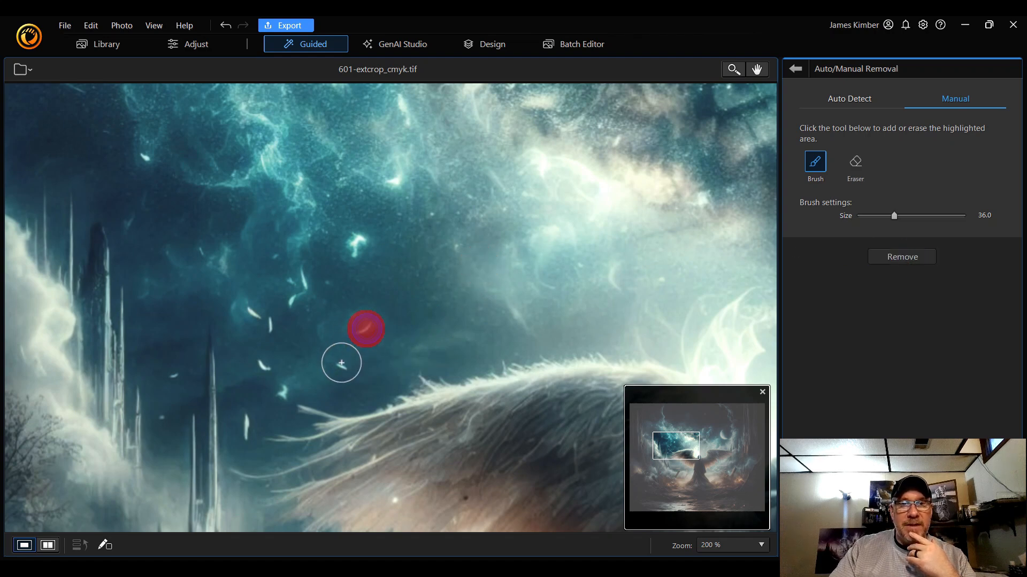
left_click(340, 363)
left_click(282, 386)
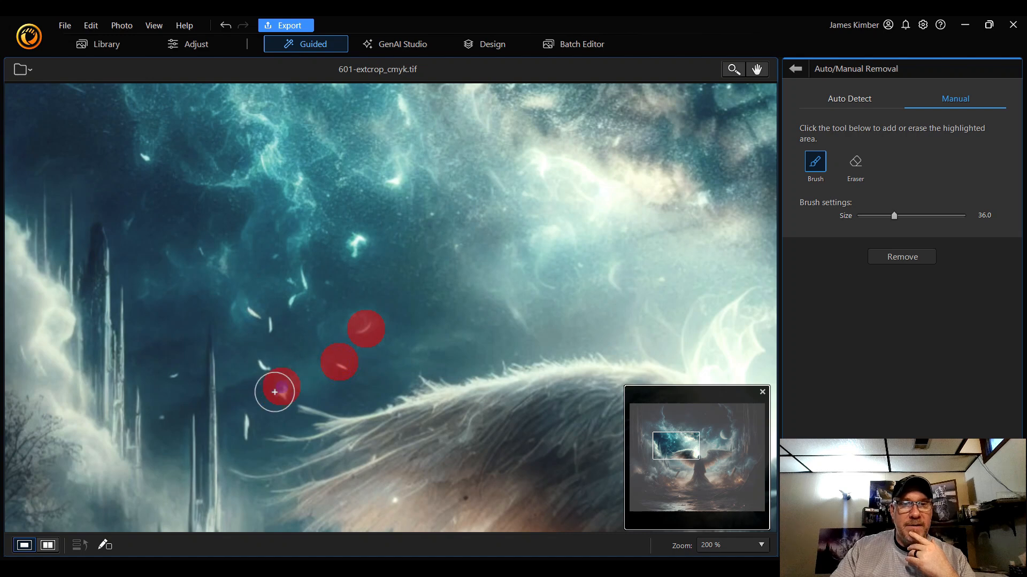
left_click(240, 428)
left_click(257, 362)
left_click(262, 322)
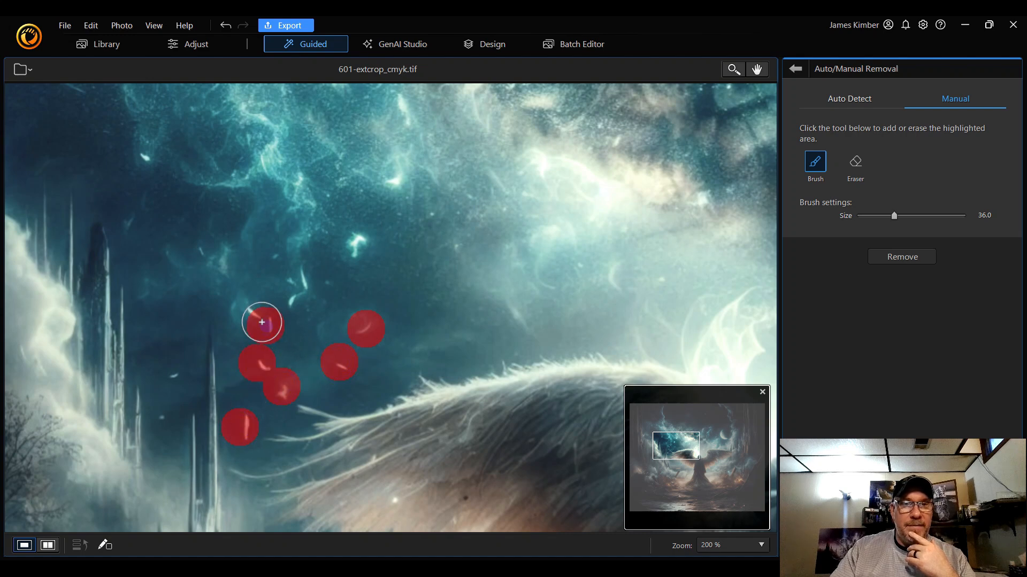
left_click(255, 315)
left_click(298, 295)
left_click(304, 276)
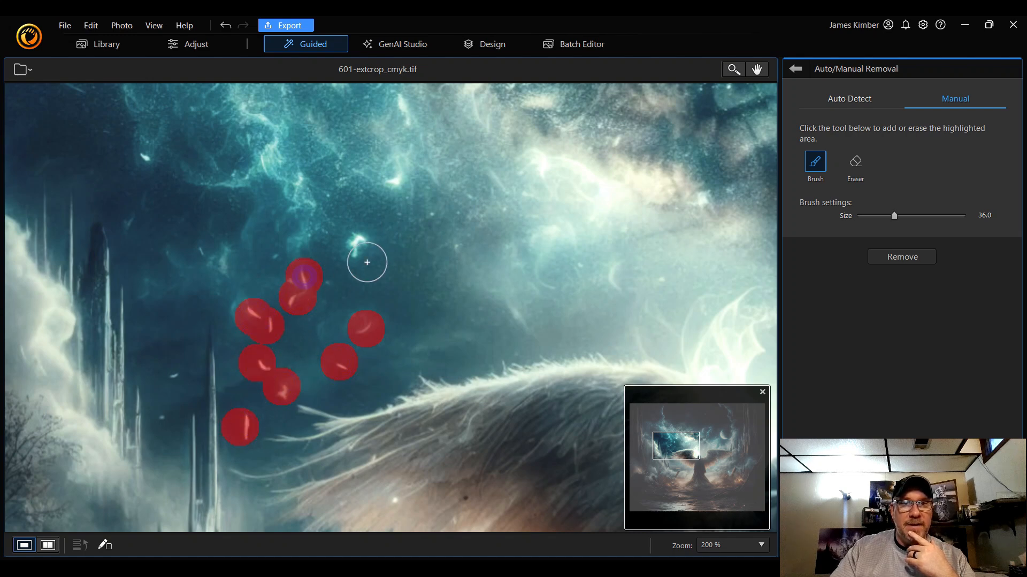
left_click(358, 245)
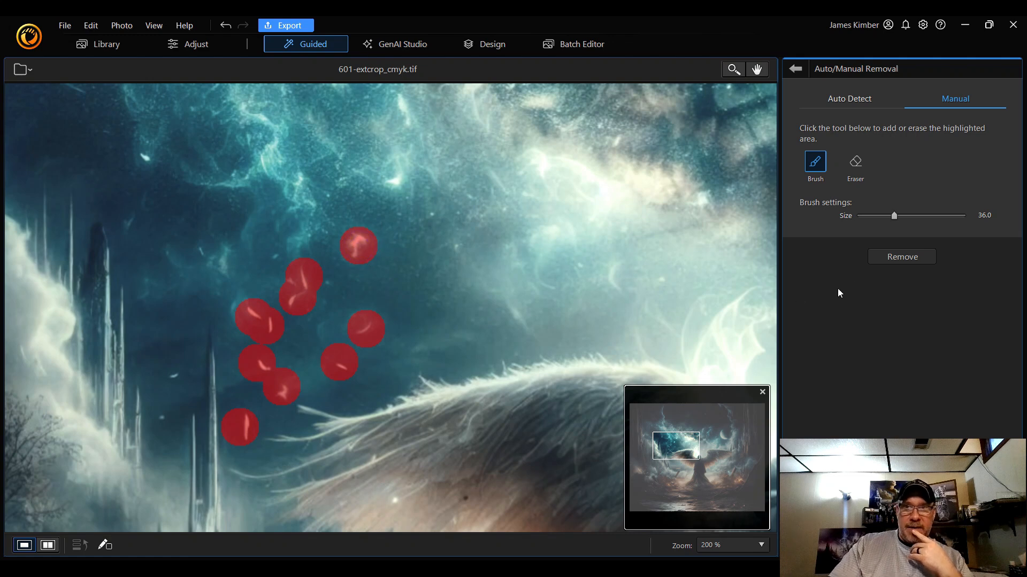
left_click(913, 261)
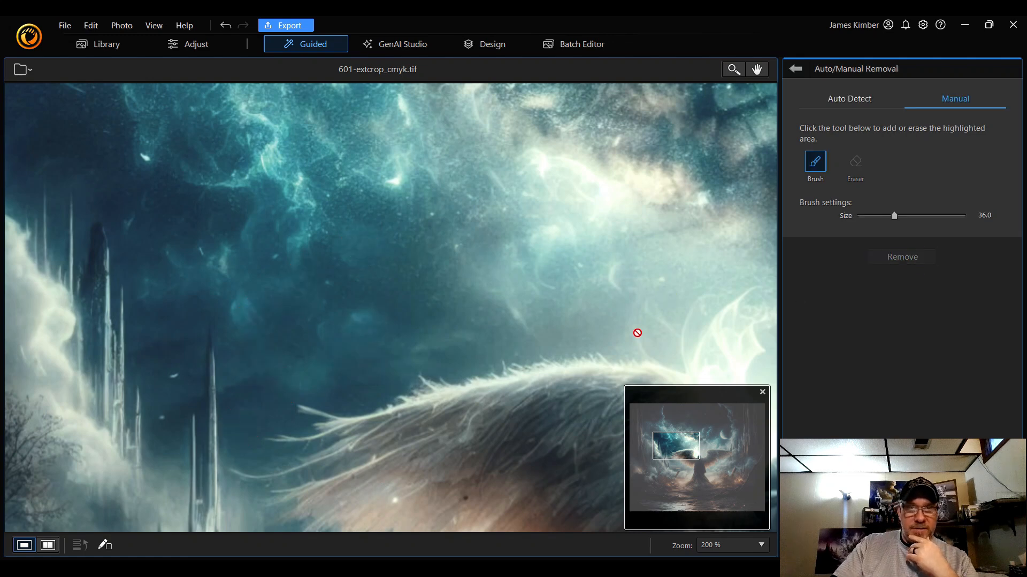
Try to remove the two small specks in the sky between the spires with the size 36 brush
left_click(177, 380)
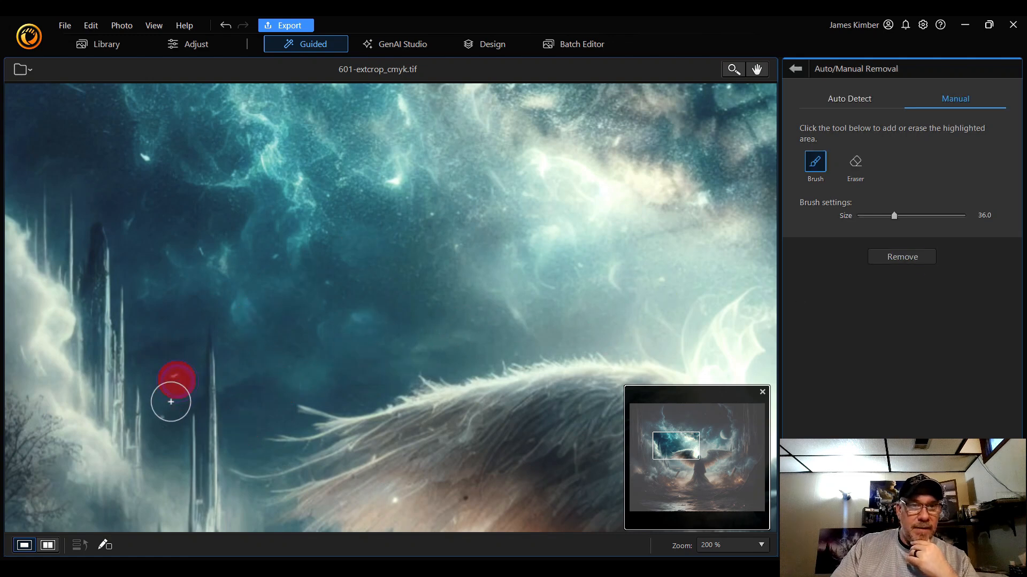
left_click(165, 411)
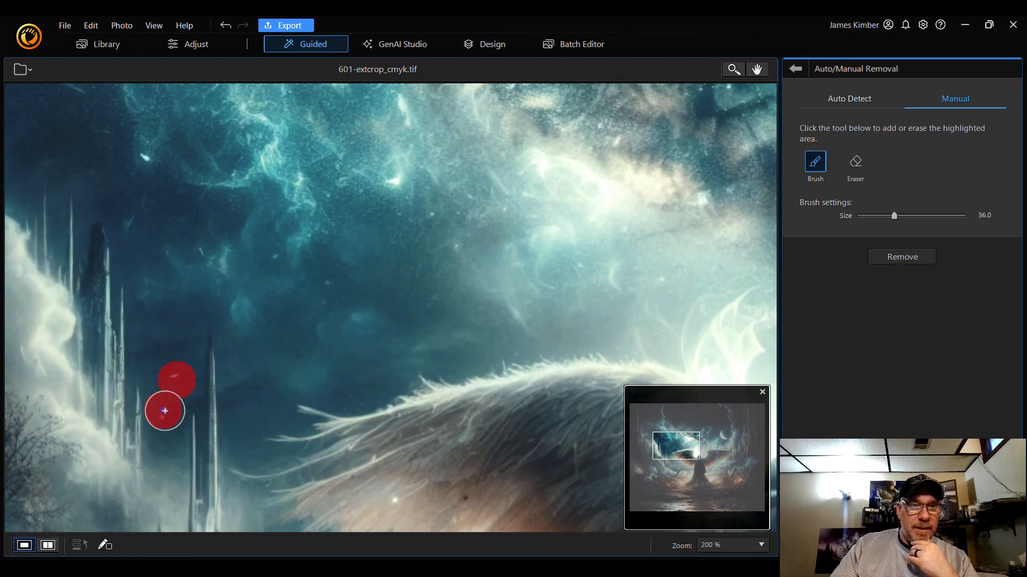
left_click(902, 259)
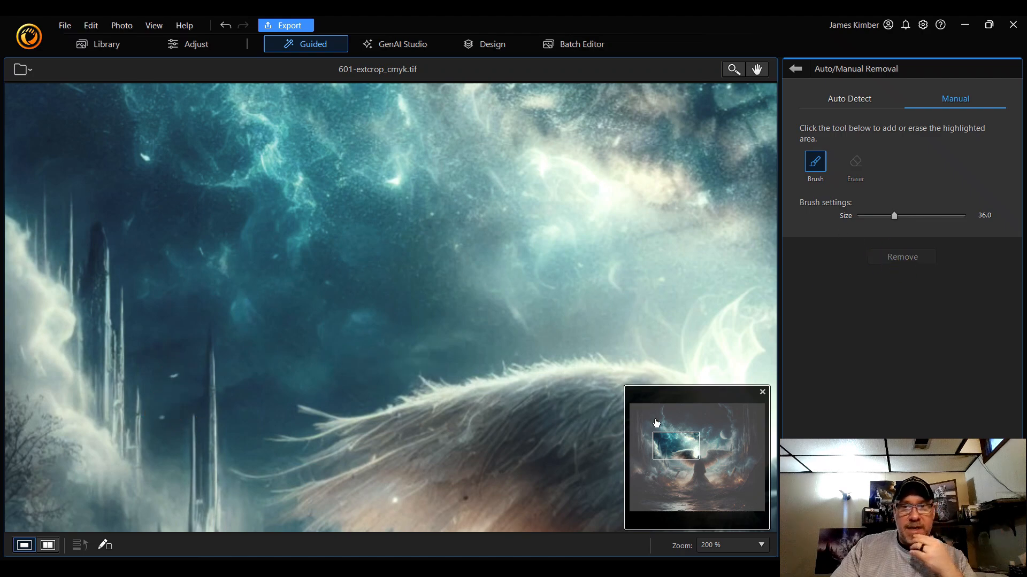
Remove the faint smudge and the small speck beside it in the dark upper sky with the size 36 brush
mouse_move(681, 448)
left_mouse_down()
mouse_move(695, 463)
mouse_move(659, 449)
mouse_move(662, 421)
mouse_move(673, 420)
mouse_move(652, 403)
mouse_move(722, 402)
left_mouse_up()
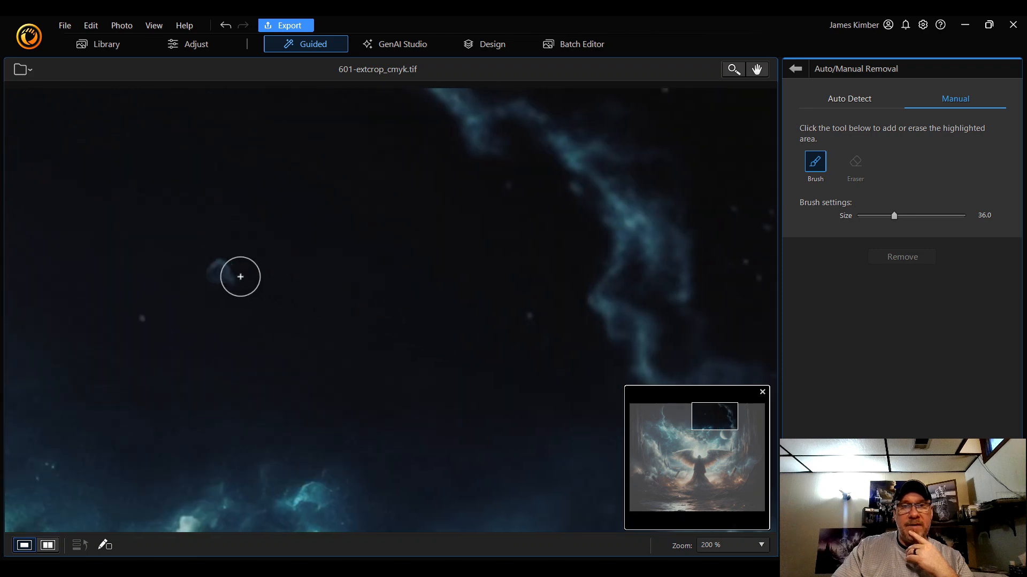
left_click_drag(235, 275, 223, 274)
left_click(152, 319)
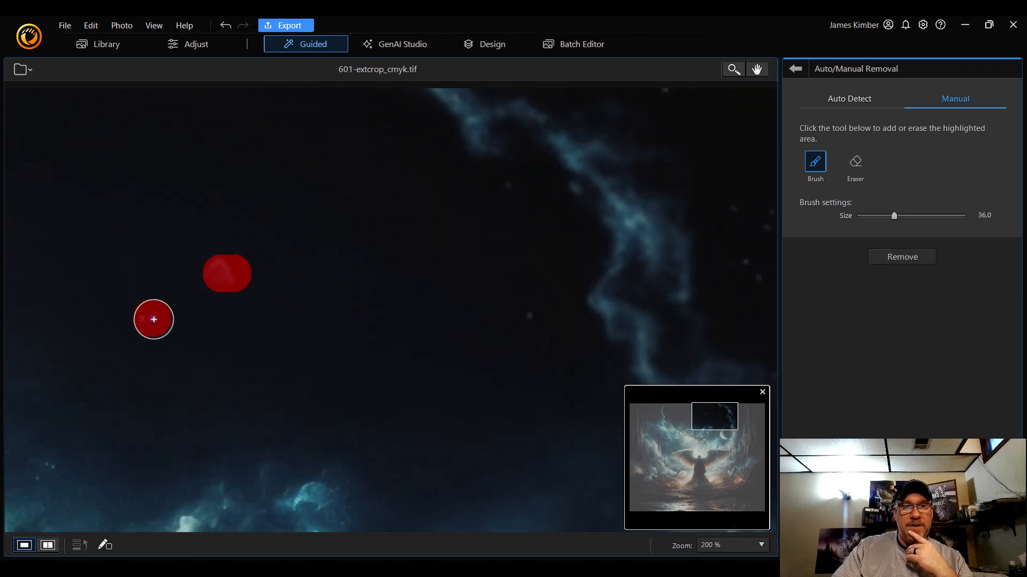
left_click(909, 258)
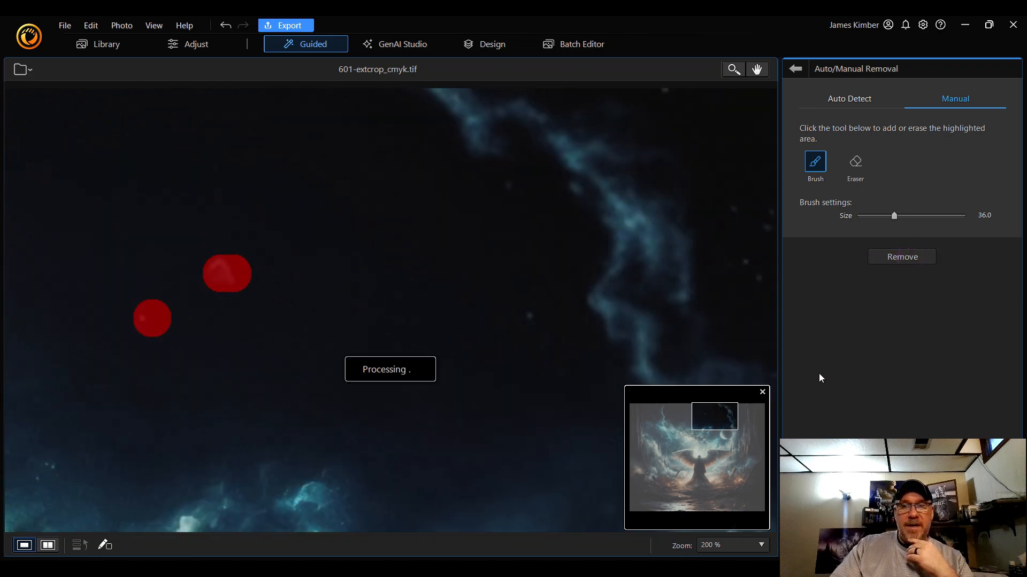
mouse_move(724, 412)
left_mouse_down()
mouse_move(738, 415)
mouse_move(674, 408)
mouse_move(685, 433)
mouse_move(721, 435)
left_mouse_up()
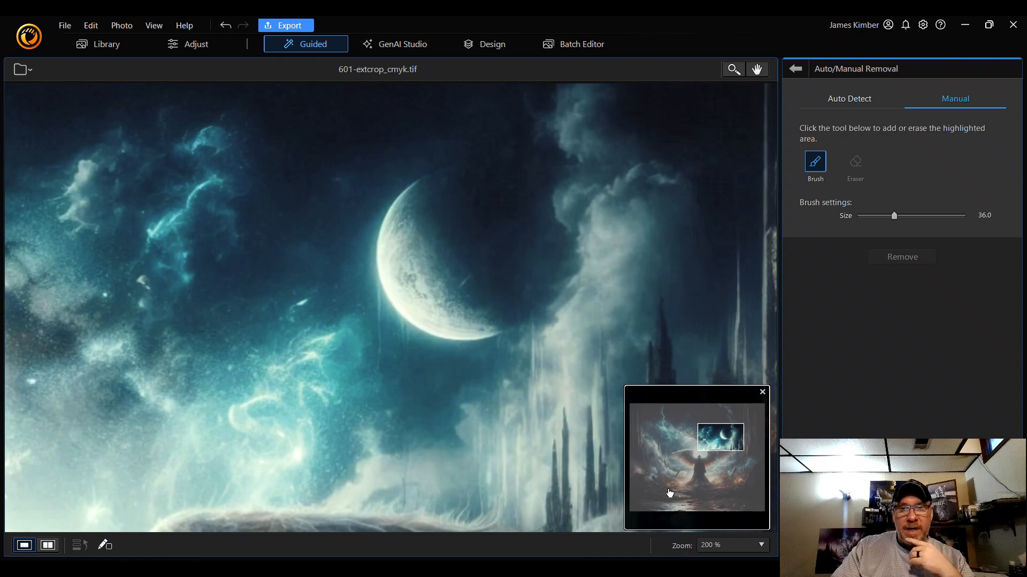
Mark the pale vertical streaks beneath the moon and beside its lower edge with the size 36 brush, and remove them all
left_click_drag(718, 441, 721, 437)
left_click_drag(720, 442, 713, 442)
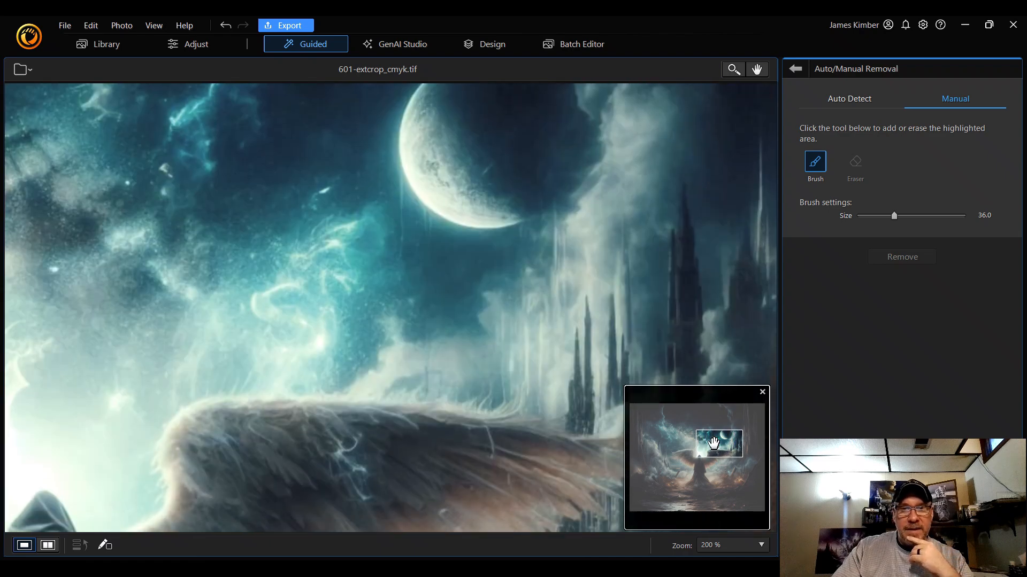
left_click_drag(433, 348, 431, 380)
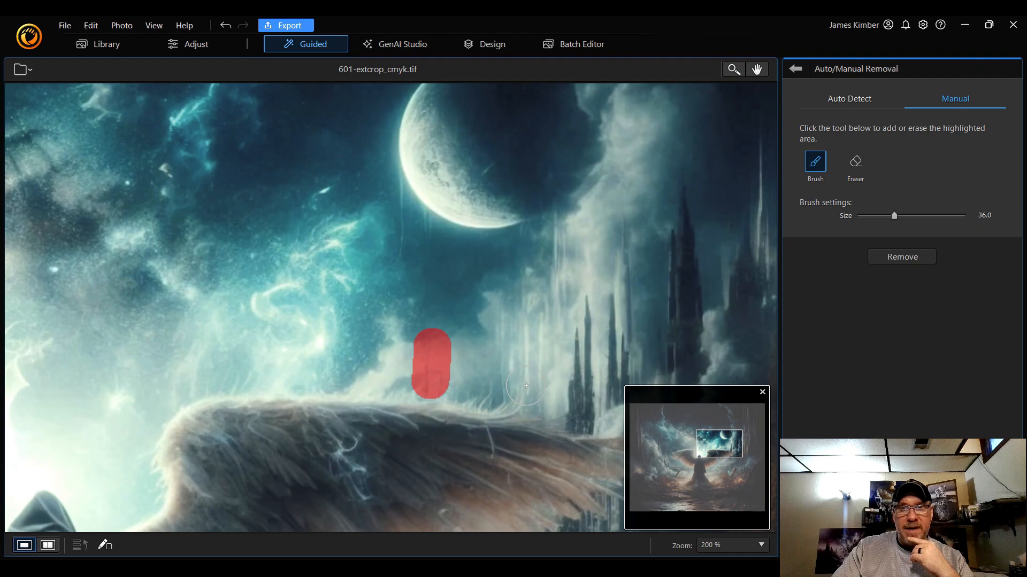
left_click_drag(521, 381, 508, 319)
left_click_drag(533, 391, 560, 227)
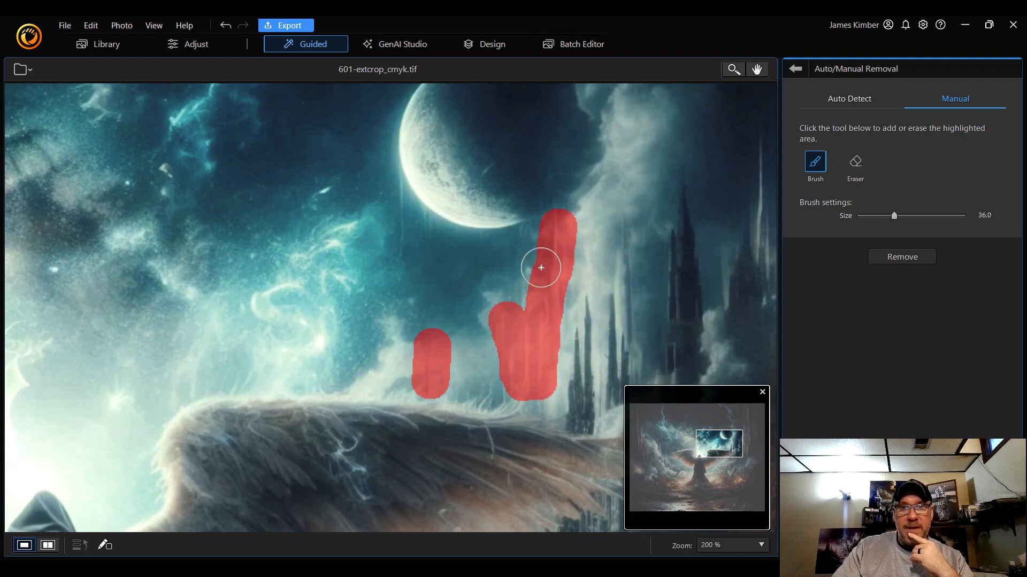
left_click_drag(530, 315, 522, 278)
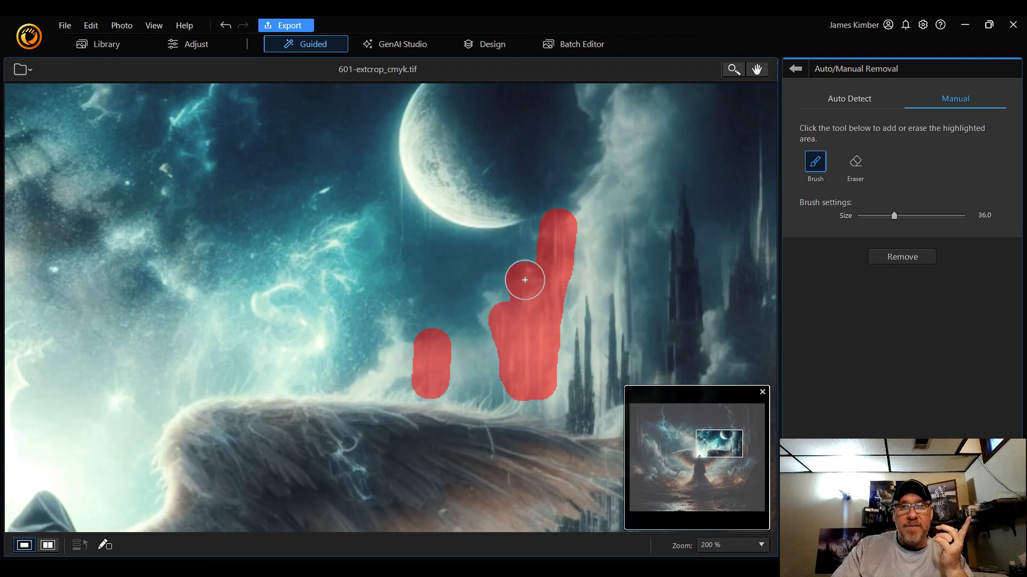
left_click(410, 249)
mouse_move(410, 249)
left_mouse_down()
mouse_move(392, 191)
mouse_move(433, 244)
left_mouse_up()
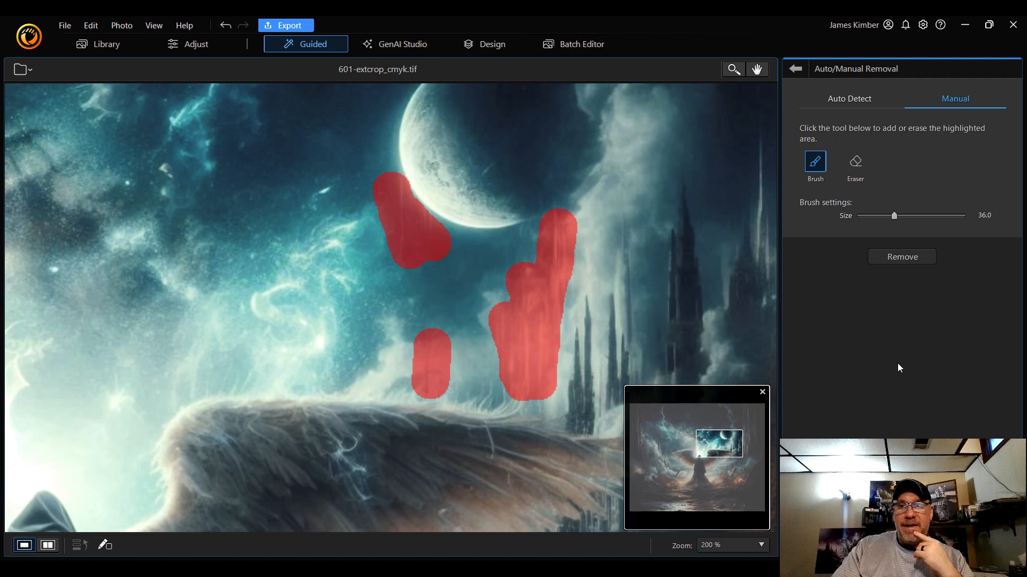
left_click(904, 259)
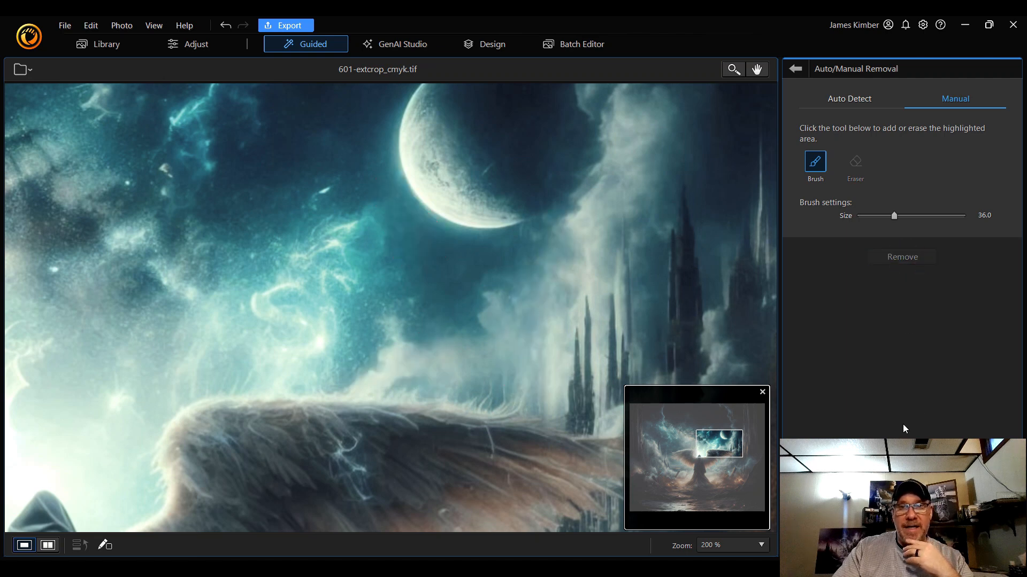
Remove the small blemish just above the reddish shrub in the misty forest on the image's left side
left_click_drag(719, 442, 672, 463)
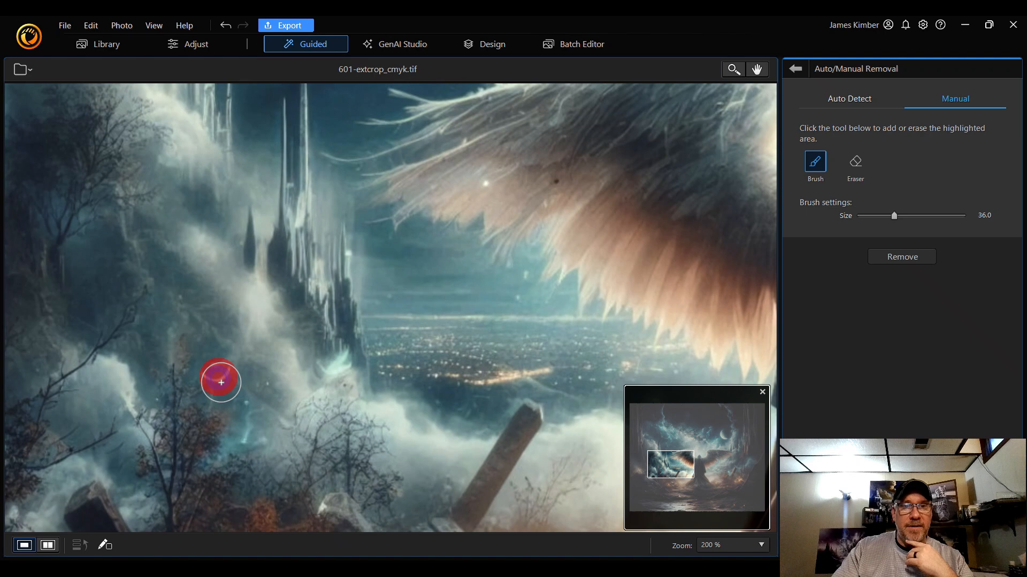
left_click(906, 257)
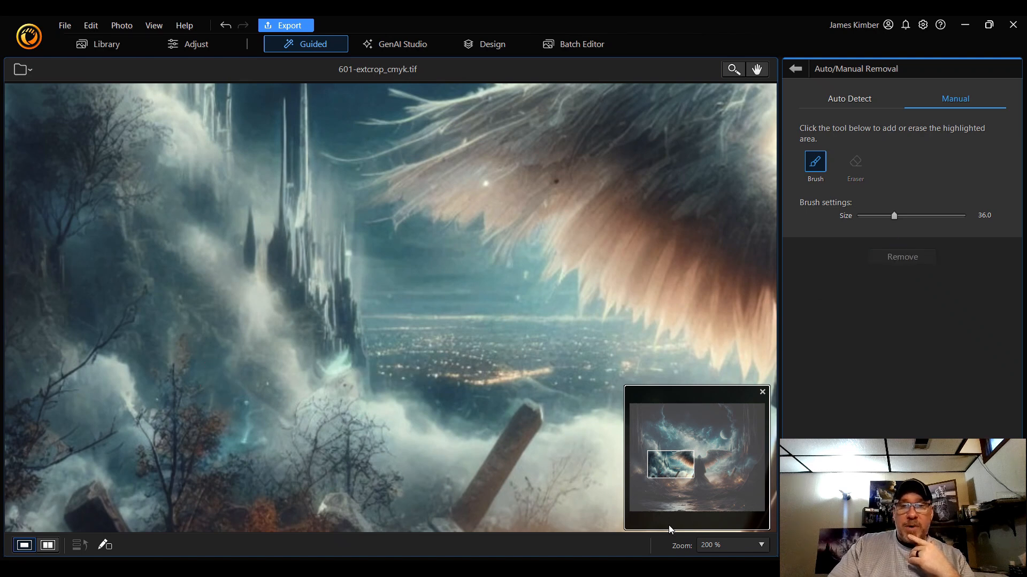
Mark the loose strands and blemishes between the right wing's lower feathers and the distant city lights, and remove them all
left_click_drag(683, 458, 717, 460)
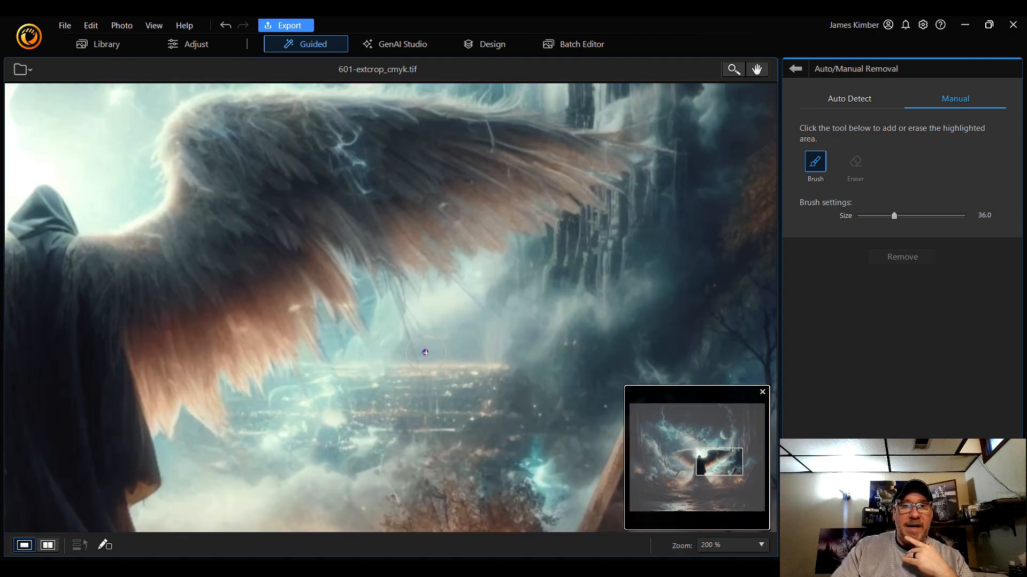
mouse_move(425, 353)
left_mouse_down()
mouse_move(409, 302)
mouse_move(400, 305)
left_mouse_up()
left_click_drag(481, 315, 465, 298)
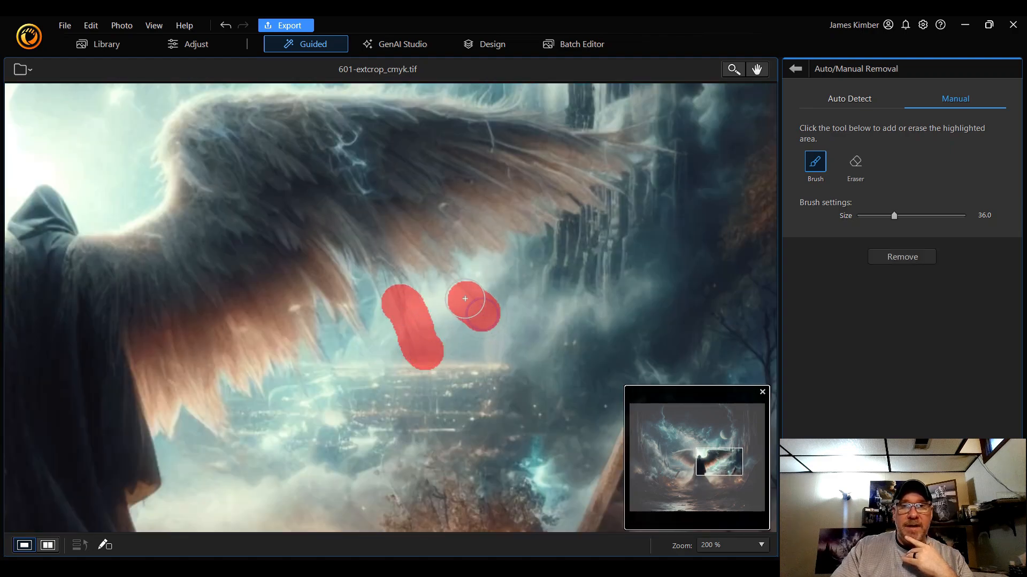
mouse_move(376, 353)
left_mouse_down()
mouse_move(366, 331)
mouse_move(360, 353)
left_mouse_up()
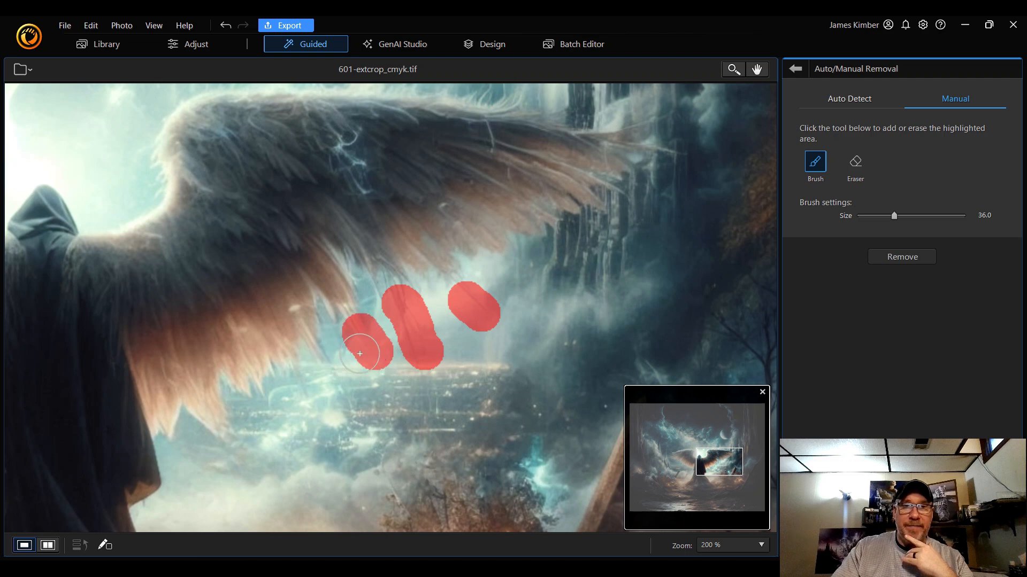
mouse_move(351, 403)
left_mouse_down()
mouse_move(327, 361)
mouse_move(366, 410)
left_mouse_up()
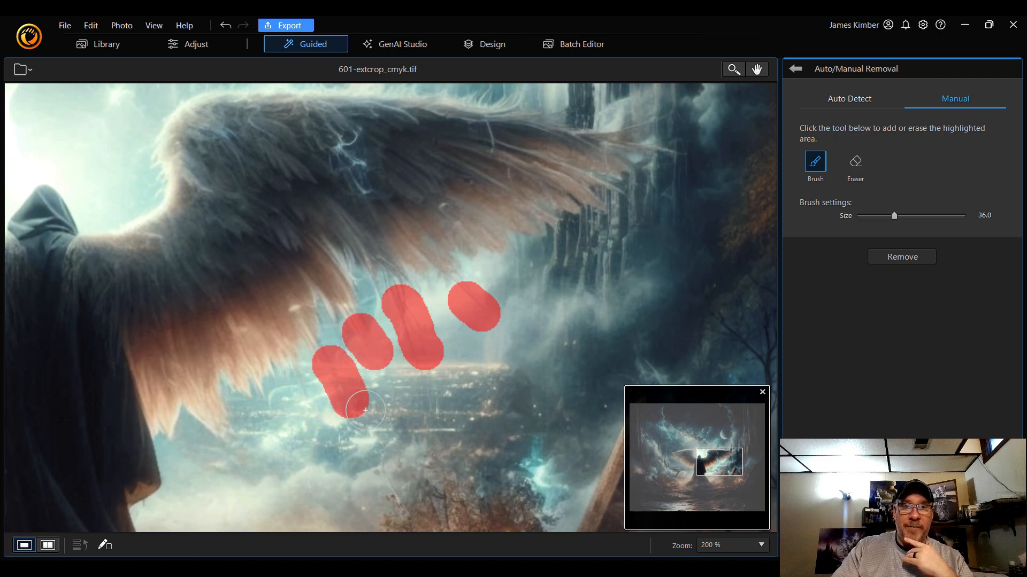
left_click_drag(438, 407, 431, 385)
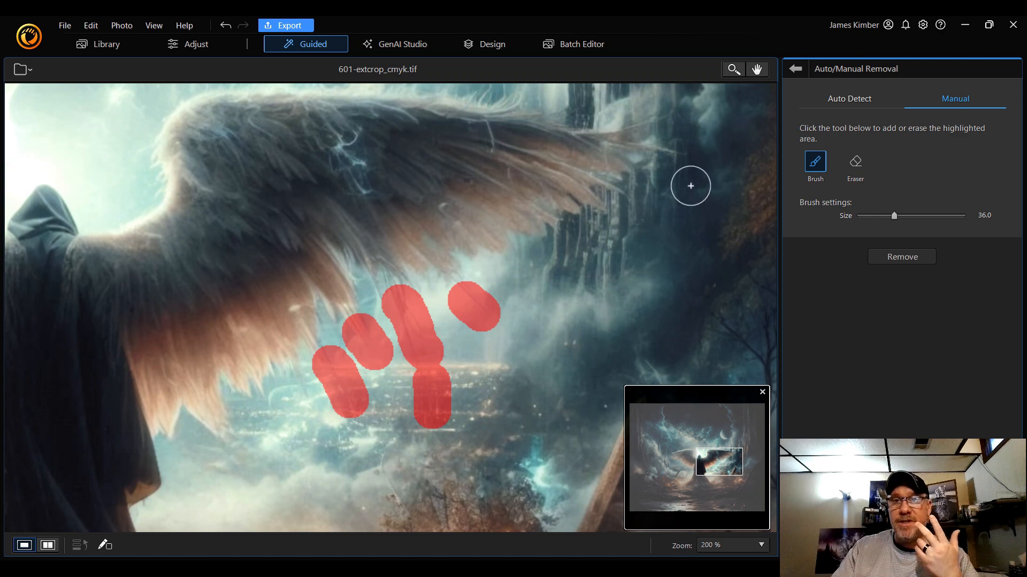
left_click(915, 258)
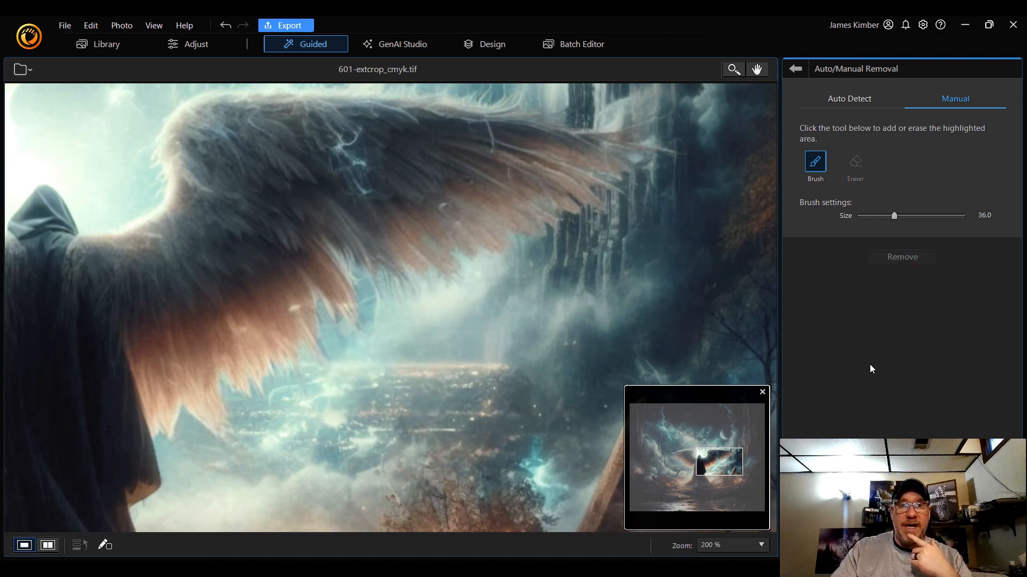
Try to remove the wispy feather ends at the outer tip of the right wing with the size 36 brush
left_click_drag(717, 467, 731, 457)
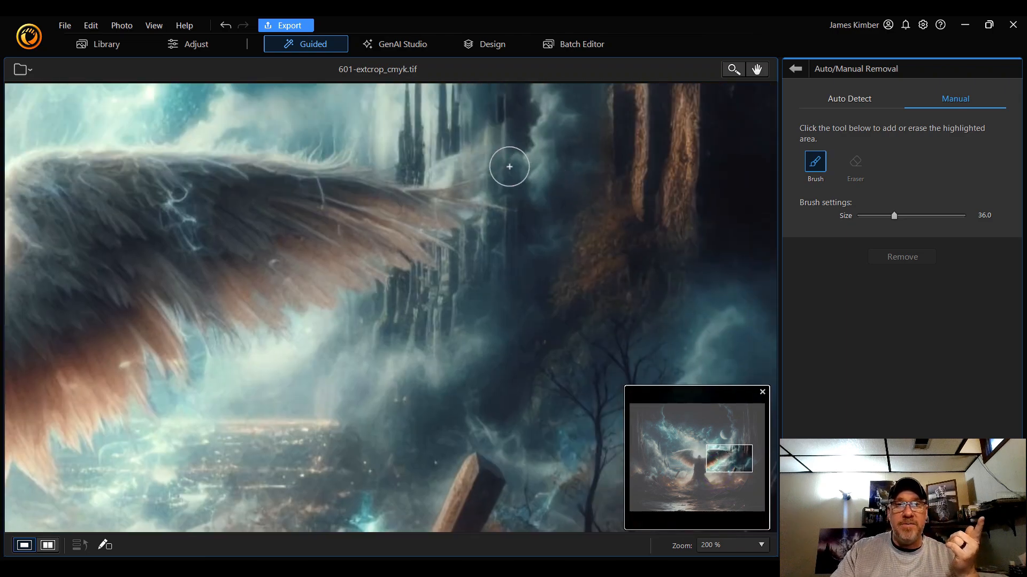
left_click(502, 143)
left_click_drag(501, 144, 431, 176)
left_click_drag(490, 218, 523, 218)
left_click(916, 264)
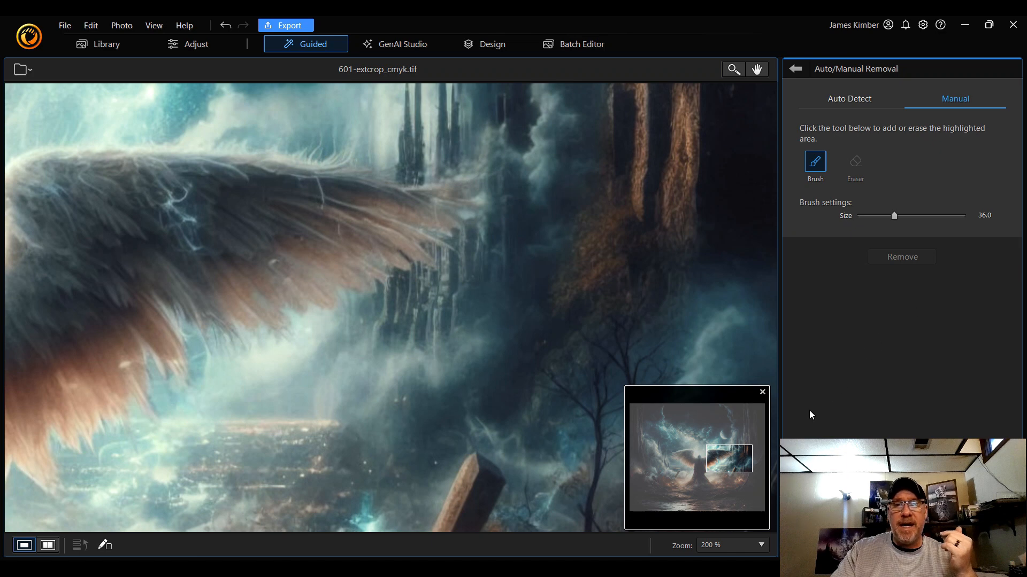
Undo the wing-tip removal together with both of its brush marks
left_click(226, 26)
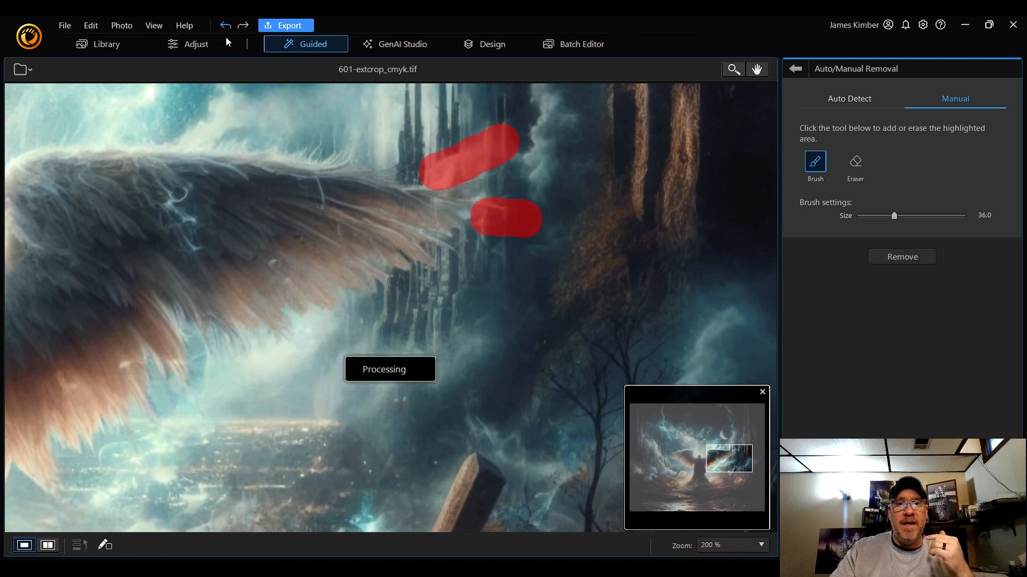
left_click(226, 25)
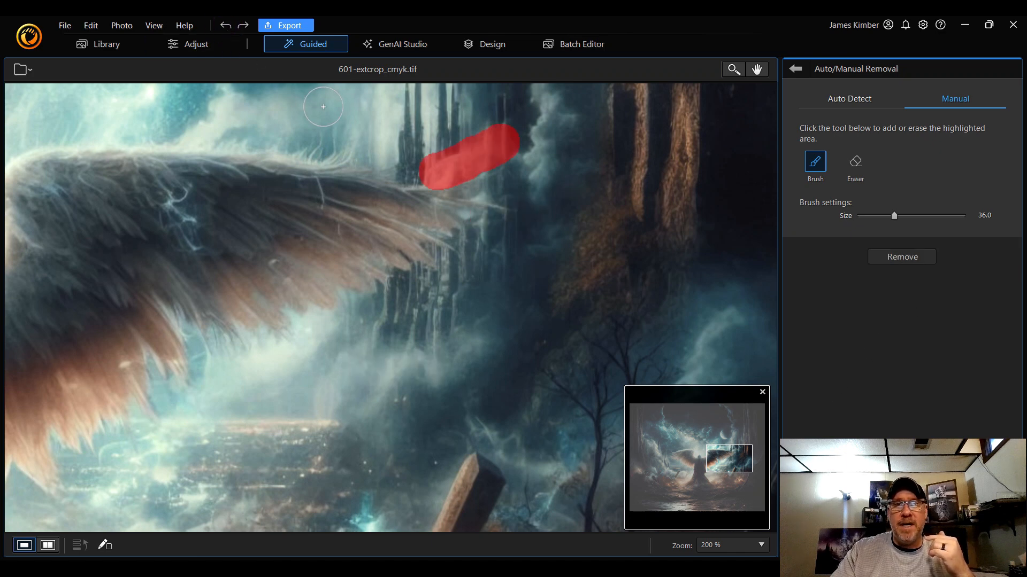
left_click(228, 24)
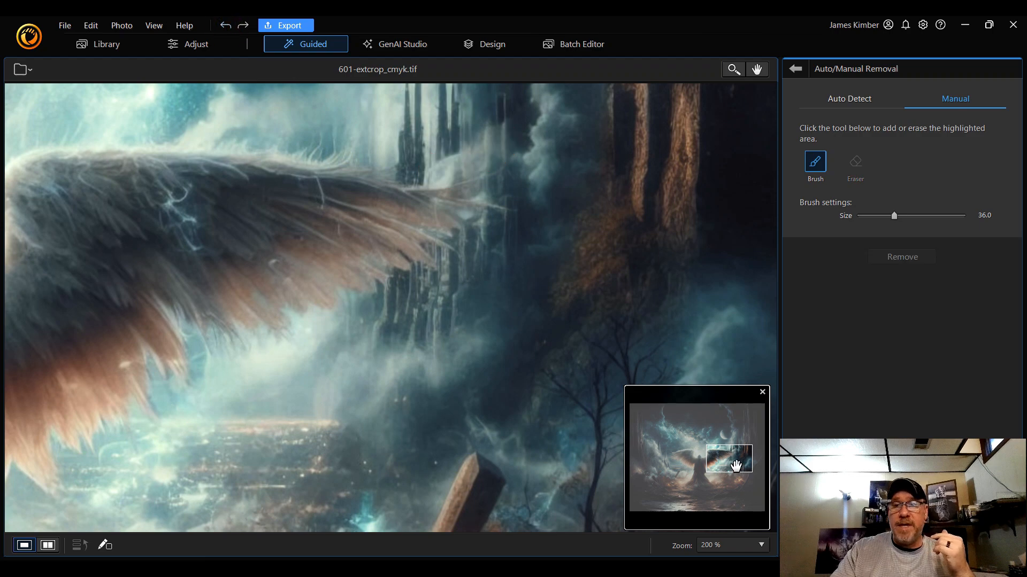
Undo the stray brush mark on the dark cliff area and fit the whole image in the view for inspection
left_click_drag(736, 466, 745, 433)
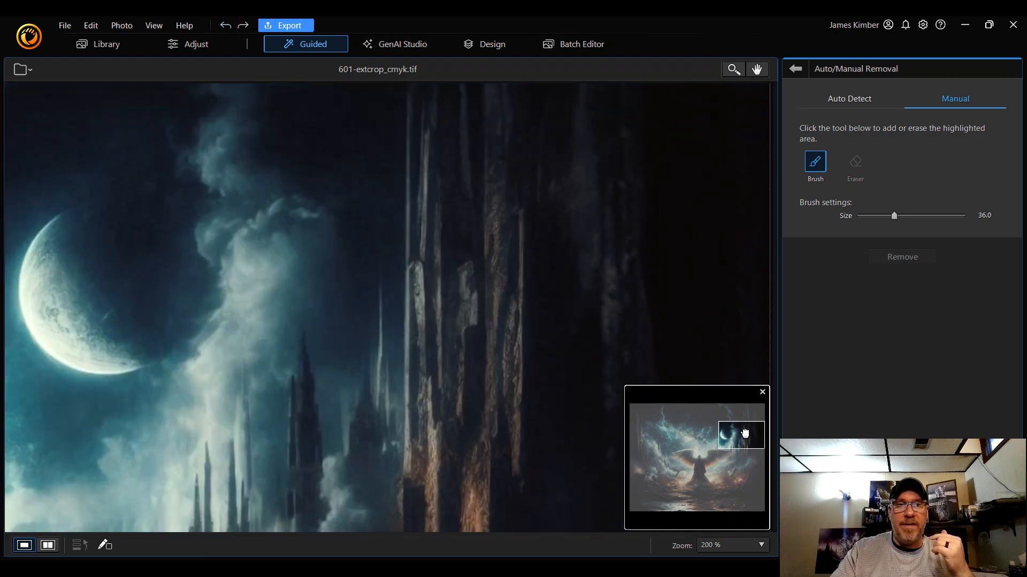
left_click(739, 545)
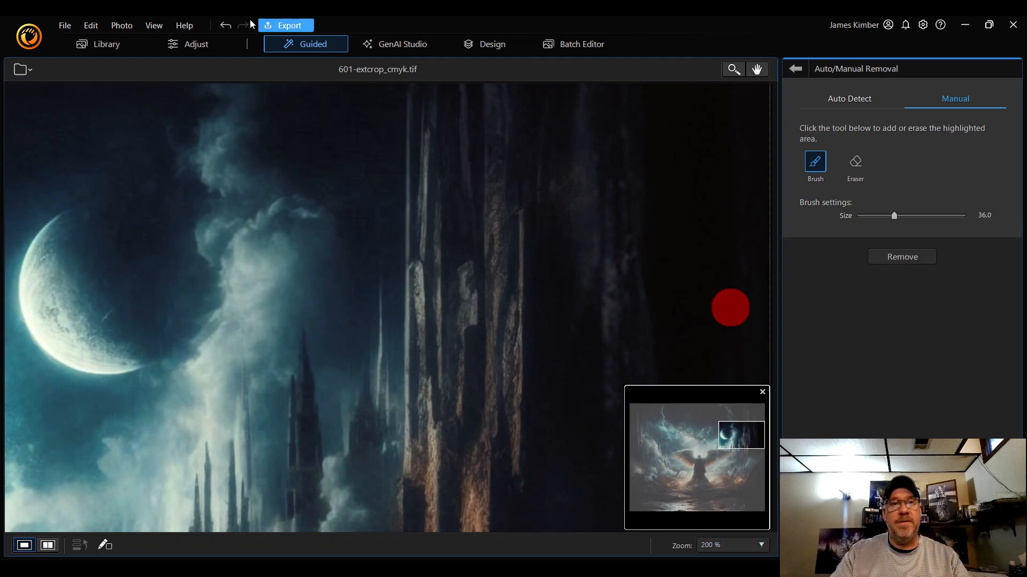
left_click(232, 27)
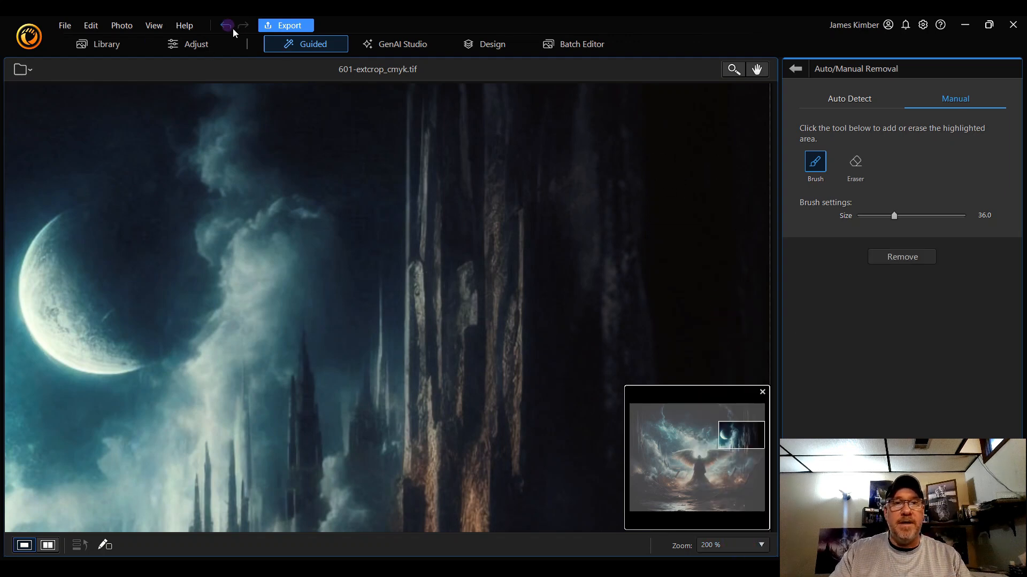
left_click(726, 542)
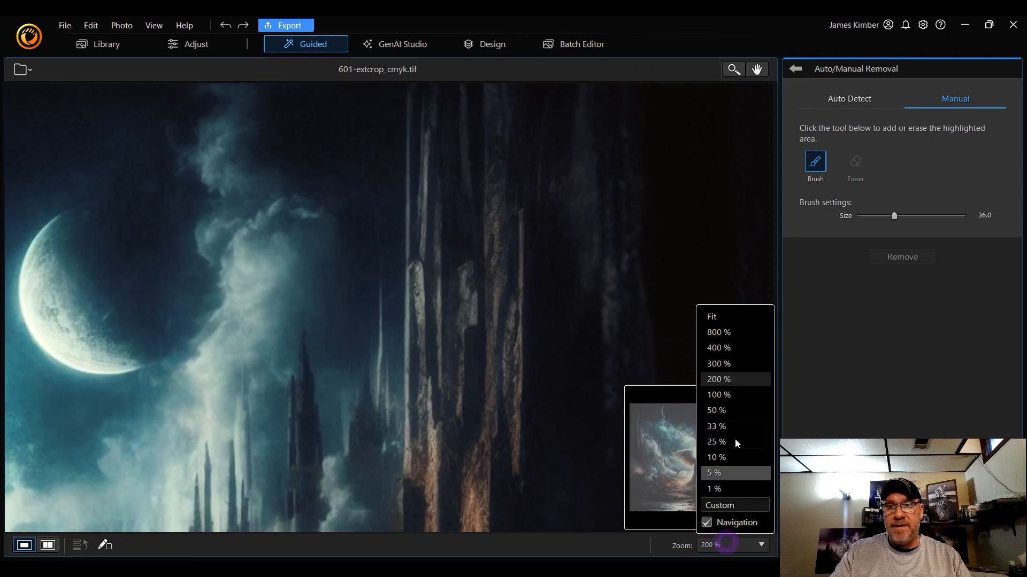
left_click(730, 319)
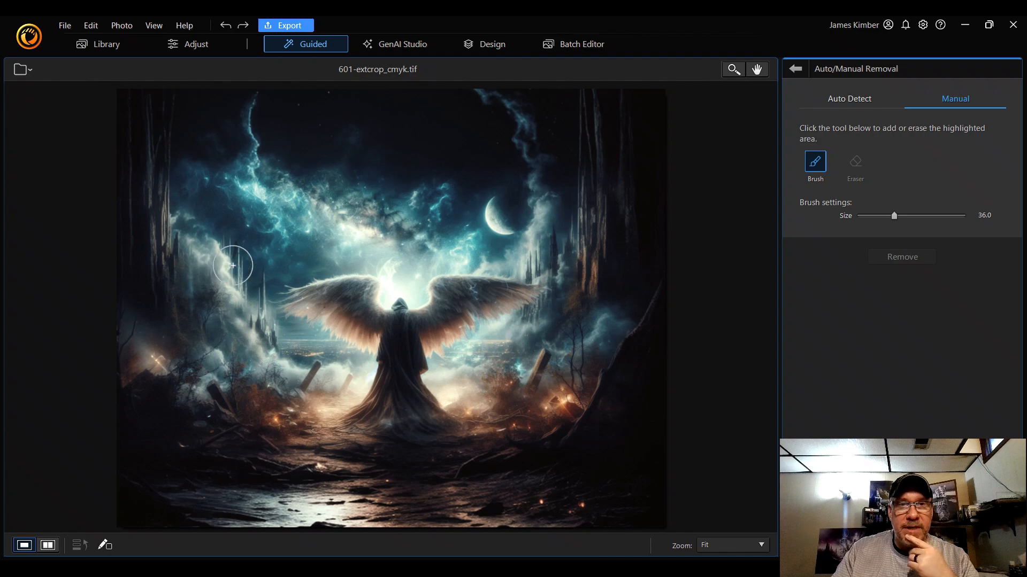
Set the brush size to 32 and remove the lower part of the jagged ruins beneath the right wing's outer tip
left_click(737, 543)
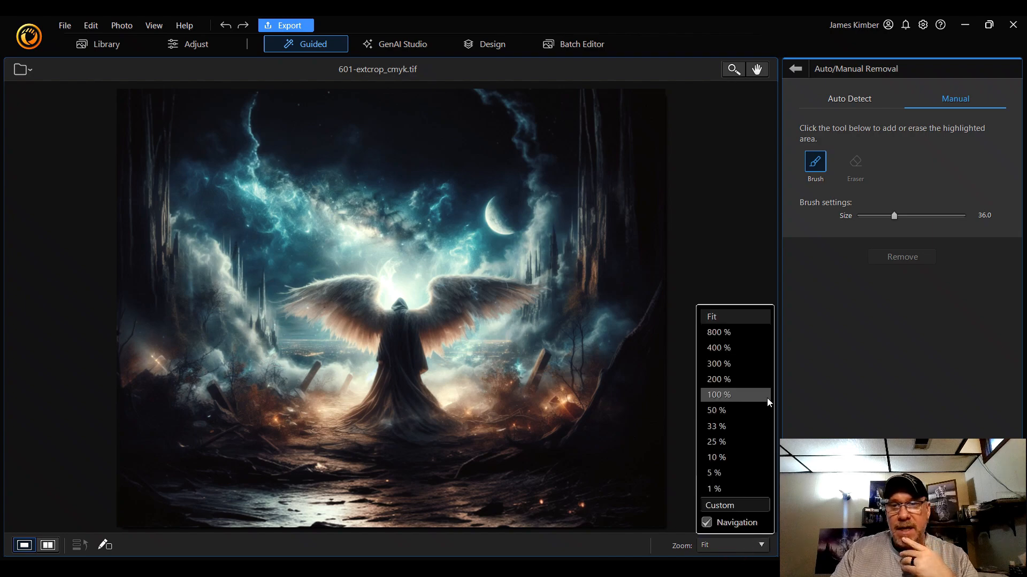
left_click(759, 383)
left_click_drag(696, 458, 732, 454)
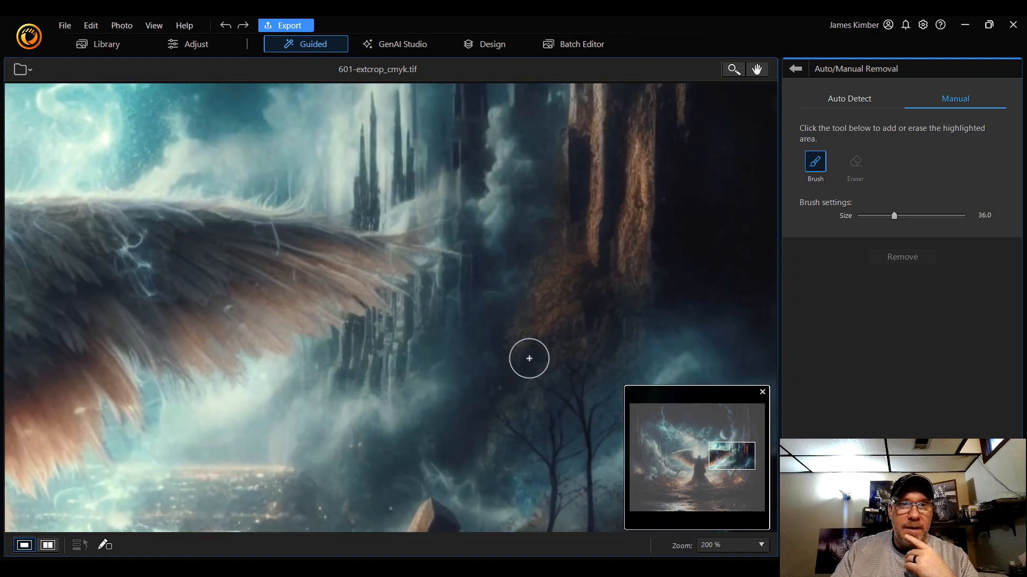
mouse_move(314, 374)
left_mouse_down()
mouse_move(382, 381)
mouse_move(431, 357)
mouse_move(454, 331)
mouse_move(470, 263)
mouse_move(381, 337)
mouse_move(333, 356)
mouse_move(406, 340)
mouse_move(430, 310)
mouse_move(369, 370)
left_mouse_up()
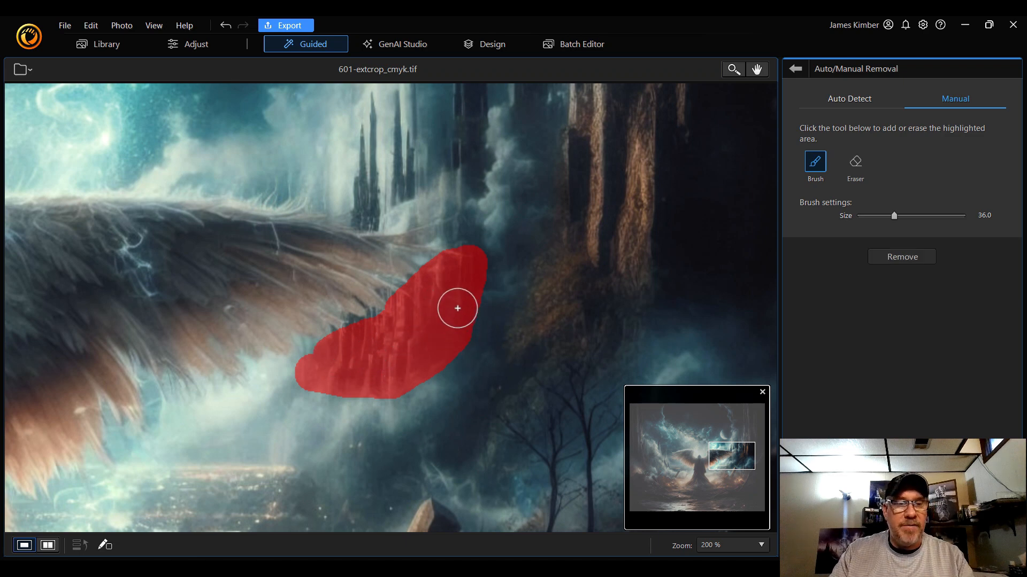
key("ctrl+z")
scroll(449, 298, "up", 2)
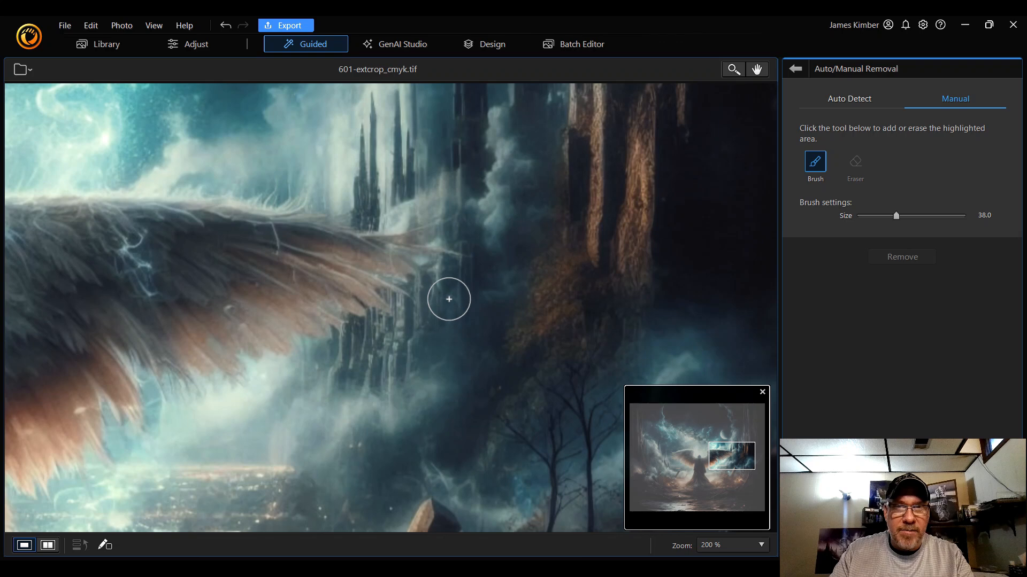
scroll(450, 299, "down", 3)
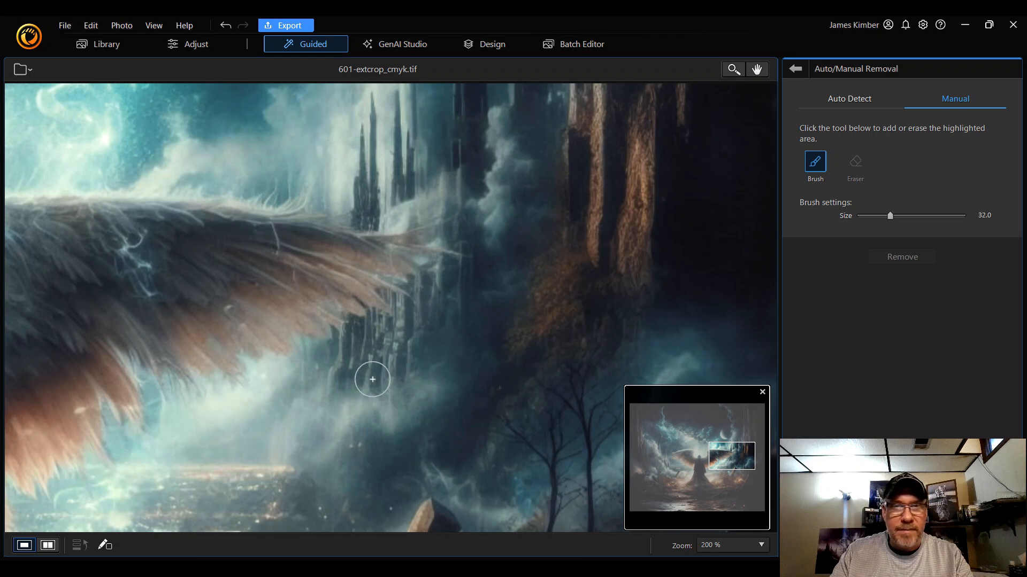
mouse_move(338, 377)
left_mouse_down()
mouse_move(379, 388)
mouse_move(443, 348)
mouse_move(474, 310)
mouse_move(471, 291)
mouse_move(390, 357)
mouse_move(337, 370)
left_mouse_up()
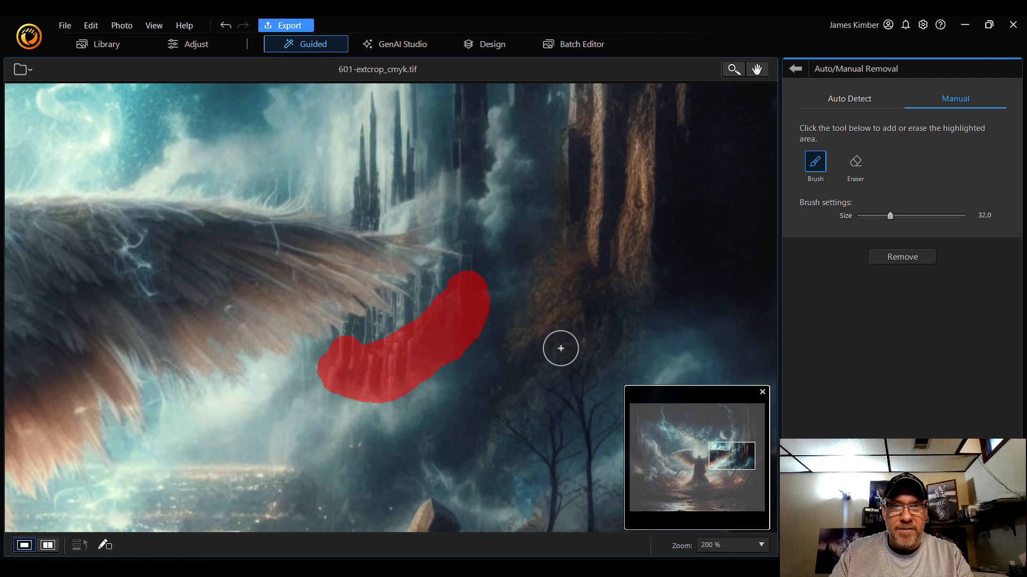
left_click(902, 257)
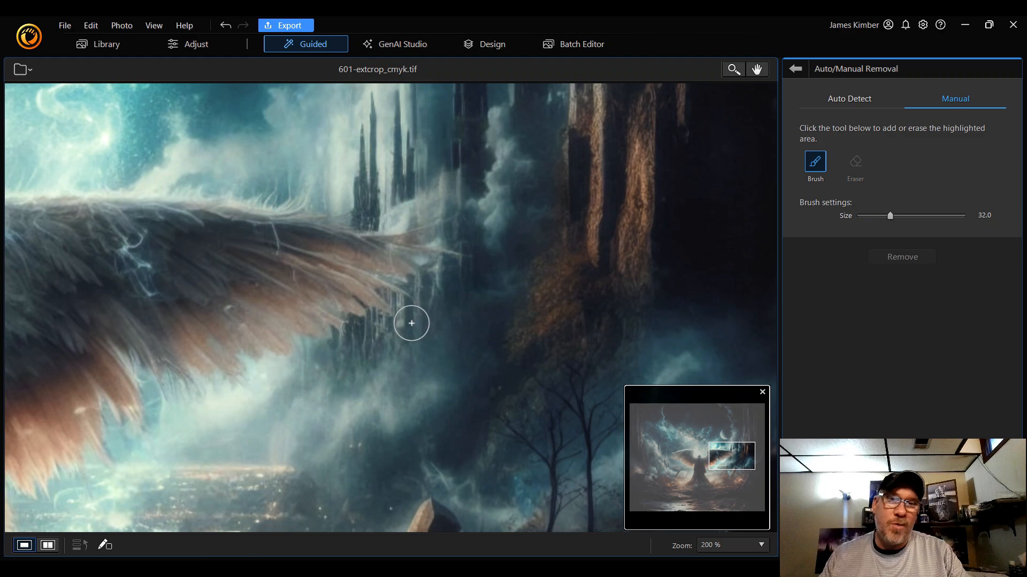
Set the brush size to 20 and remove the thin dark spires rising above the right wing near the moon
left_click_drag(731, 459, 734, 442)
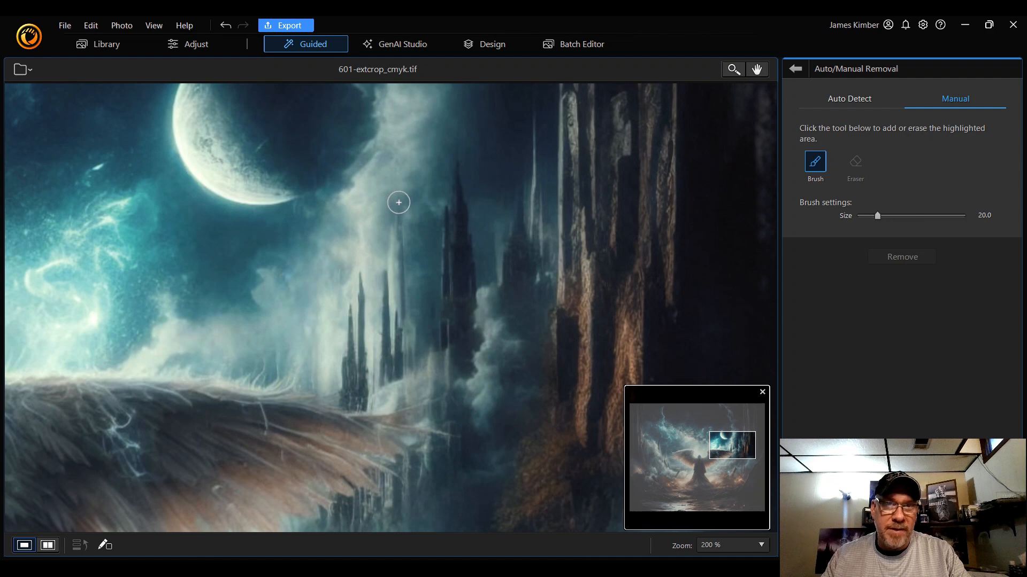
left_click_drag(399, 202, 399, 366)
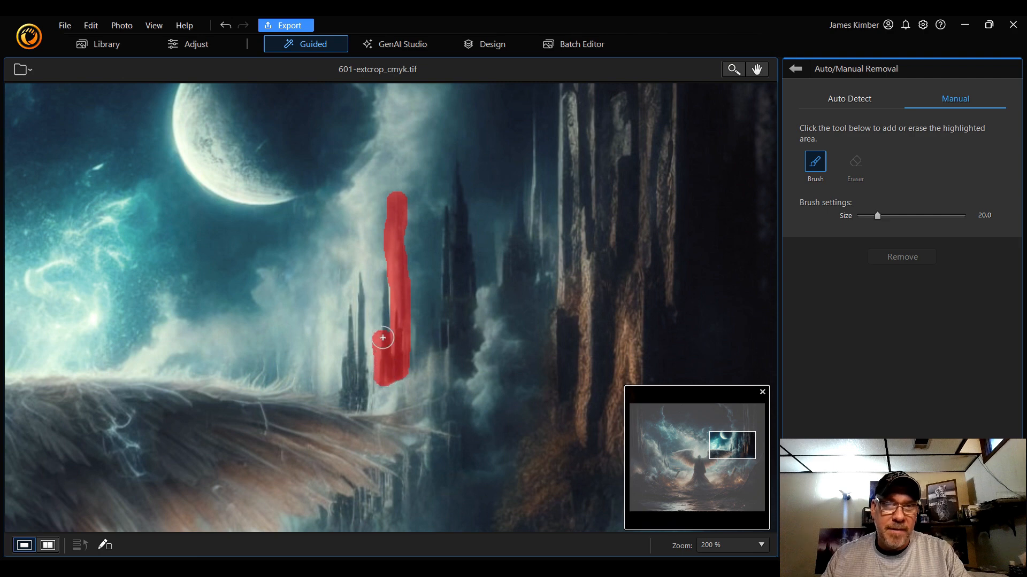
mouse_move(383, 338)
left_mouse_down()
mouse_move(387, 279)
mouse_move(358, 275)
mouse_move(361, 314)
left_mouse_up()
left_click_drag(363, 353, 364, 376)
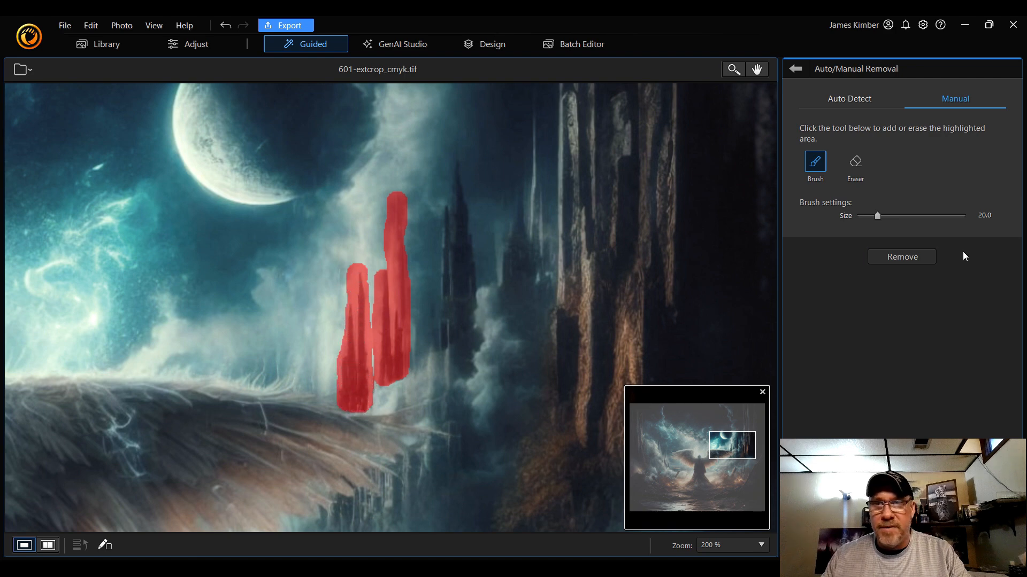
left_click(925, 261)
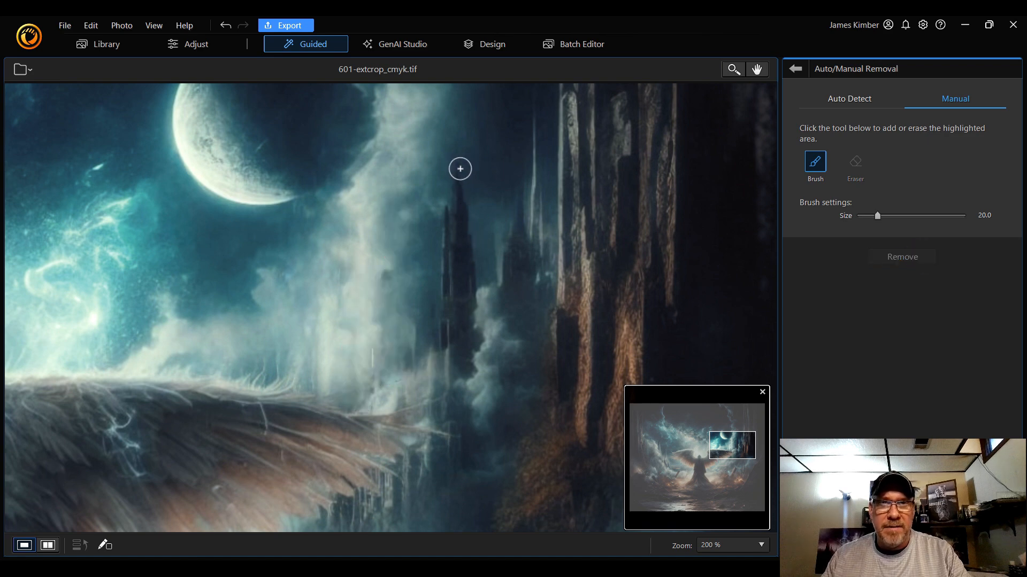
Remove the tall dark tower beside the cloud column above the right wing with the size 20 brush
left_click_drag(463, 210, 468, 253)
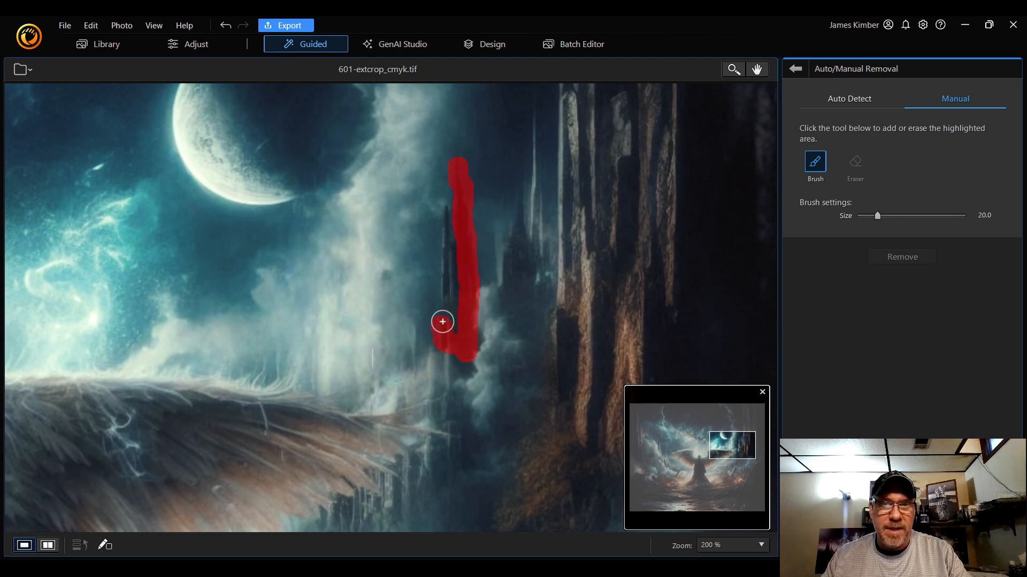
left_click_drag(441, 298, 444, 266)
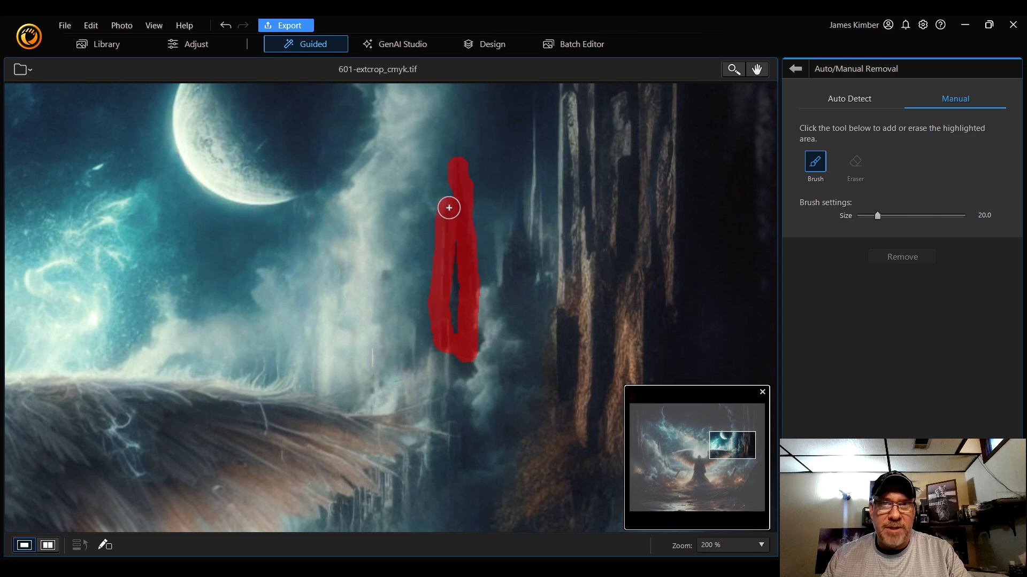
left_click_drag(449, 208, 459, 245)
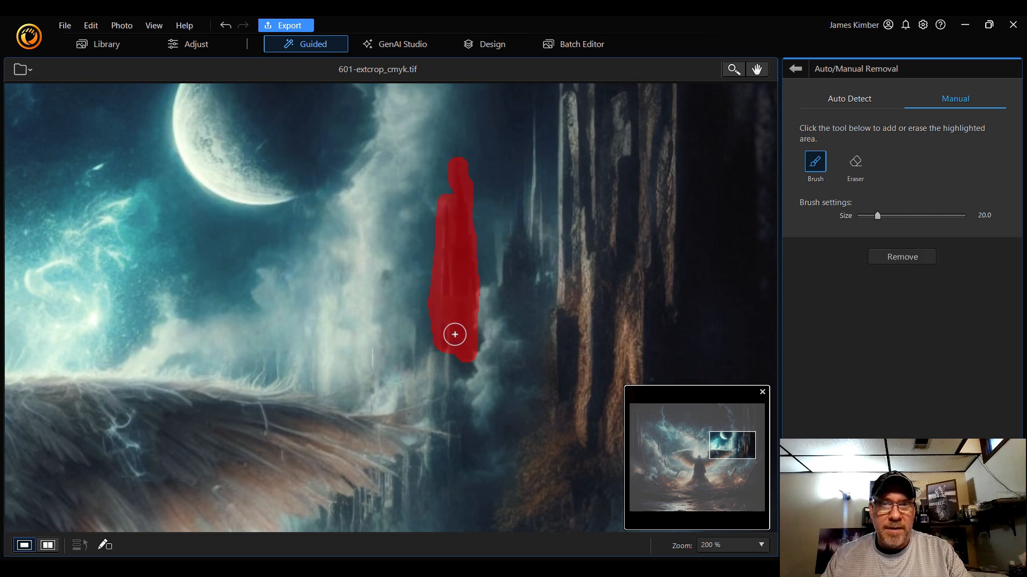
left_click(925, 260)
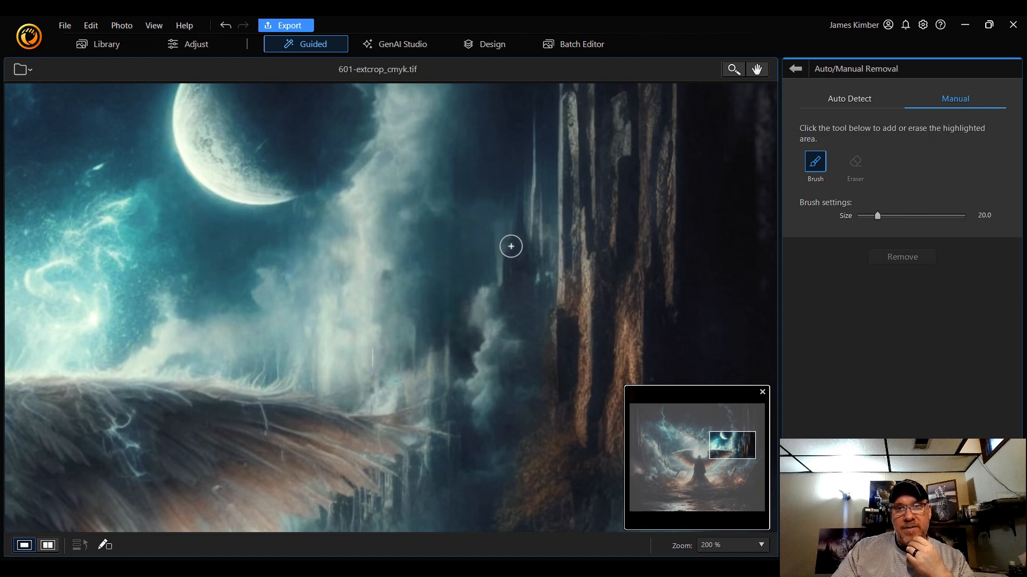
Set the brush size to 15 and remove the pale thin spire and dark tower beside the brown rock columns right of the moon
left_click(752, 547)
left_click(716, 318)
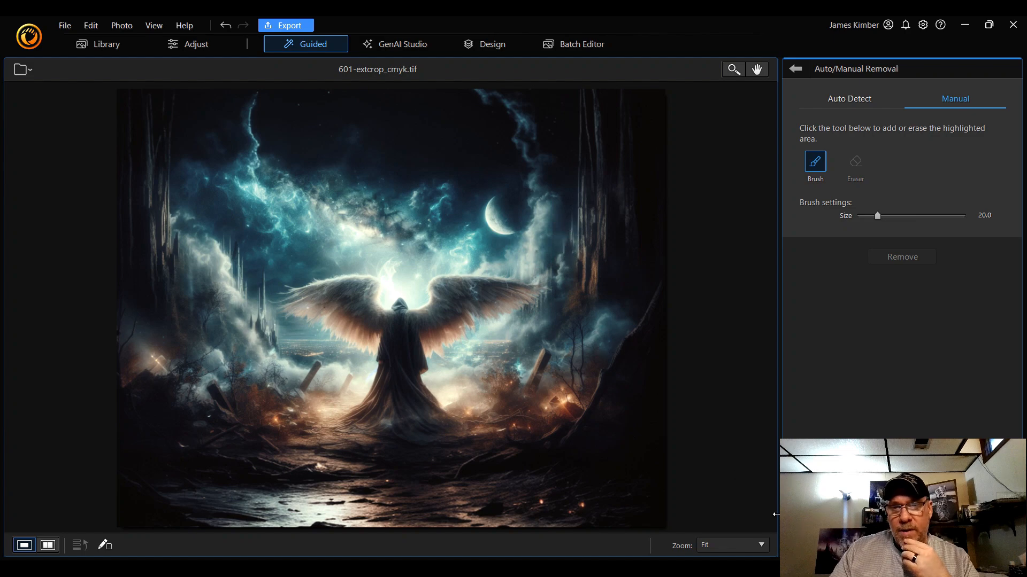
left_click(742, 544)
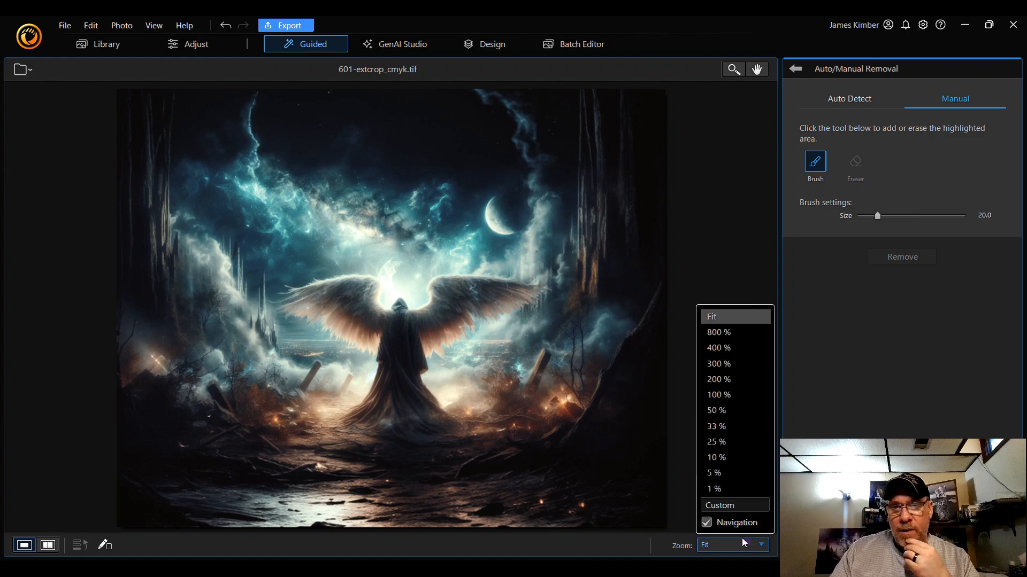
left_click(749, 381)
left_click_drag(704, 460, 738, 441)
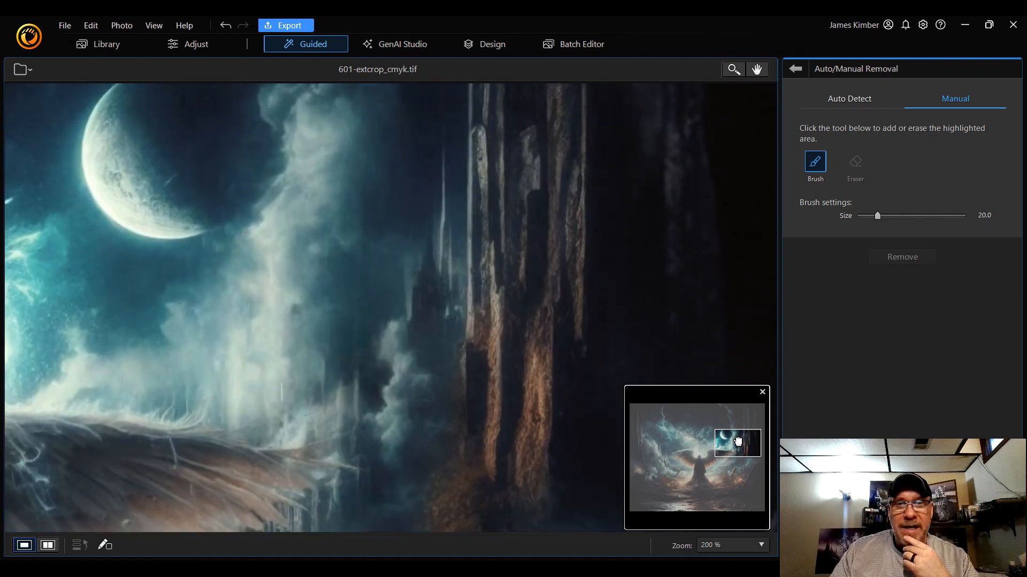
scroll(457, 160, "down", 1)
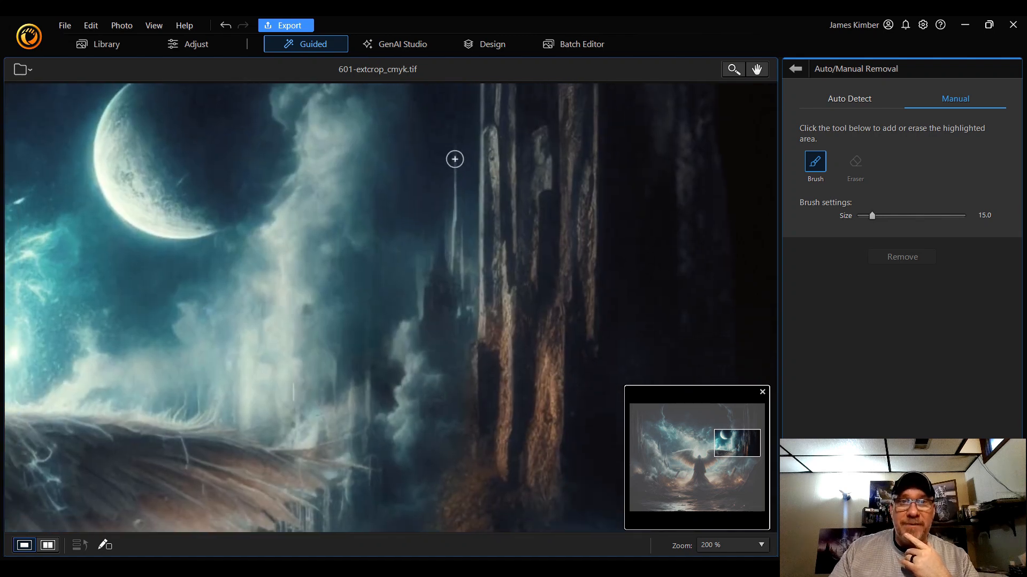
mouse_move(456, 148)
left_mouse_down()
mouse_move(466, 276)
mouse_move(451, 259)
mouse_move(453, 210)
mouse_move(425, 303)
mouse_move(468, 293)
mouse_move(445, 277)
mouse_move(449, 291)
mouse_move(433, 284)
left_mouse_up()
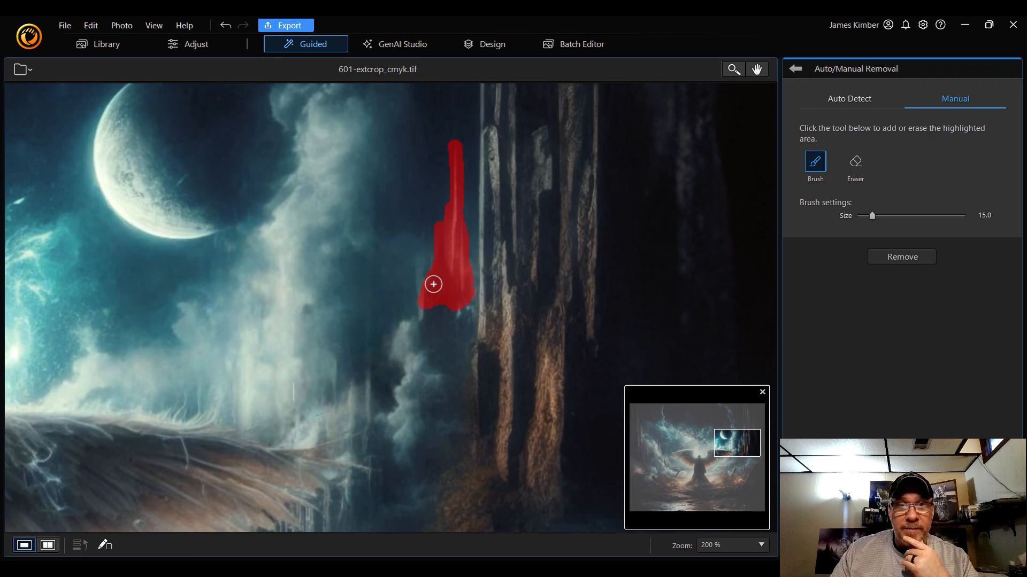
left_click(908, 260)
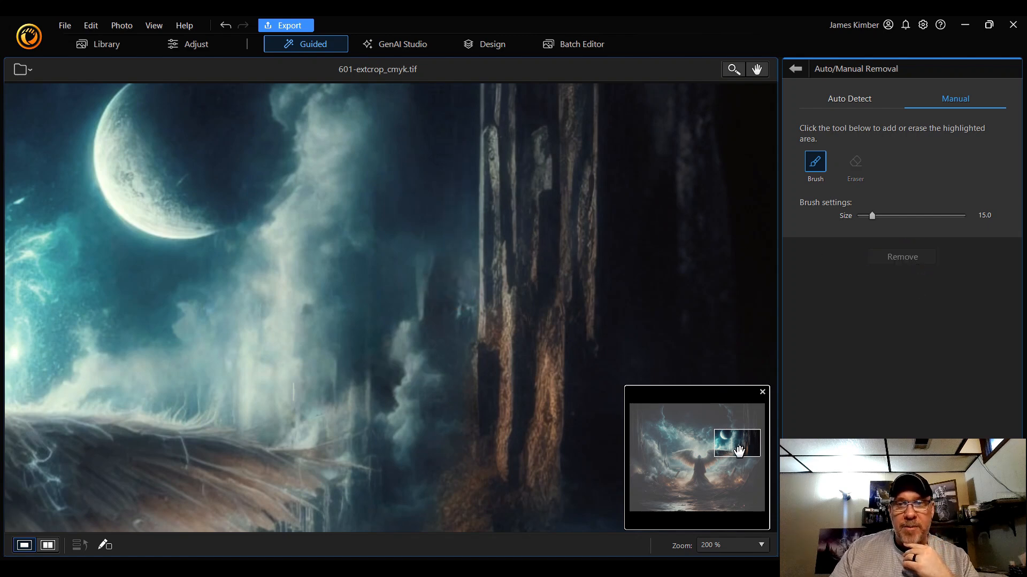
Set the brush size to 10 and remove the thin vertical streaks above and below the right wing's outer tip
left_click_drag(740, 445, 723, 454)
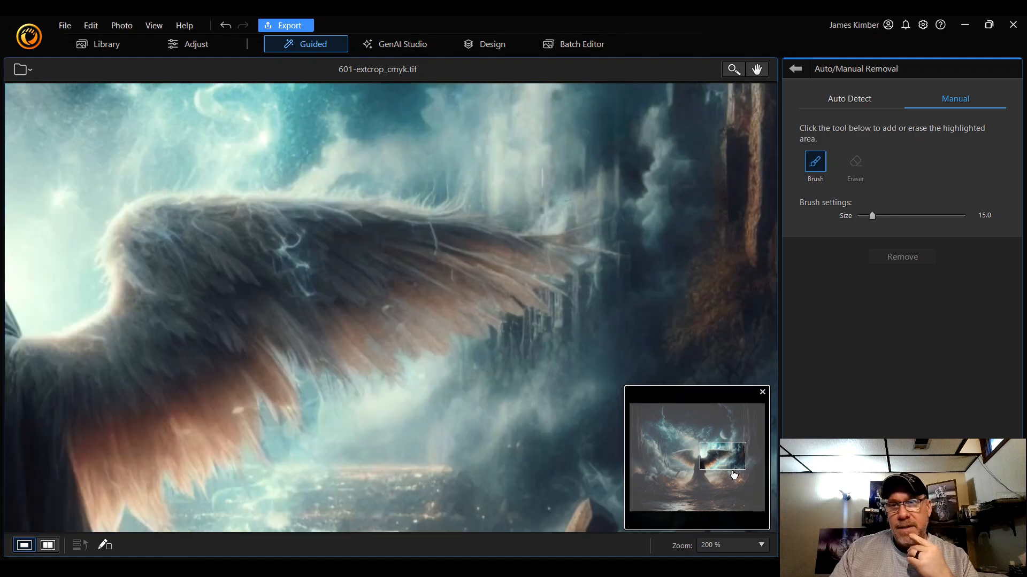
left_click(747, 552)
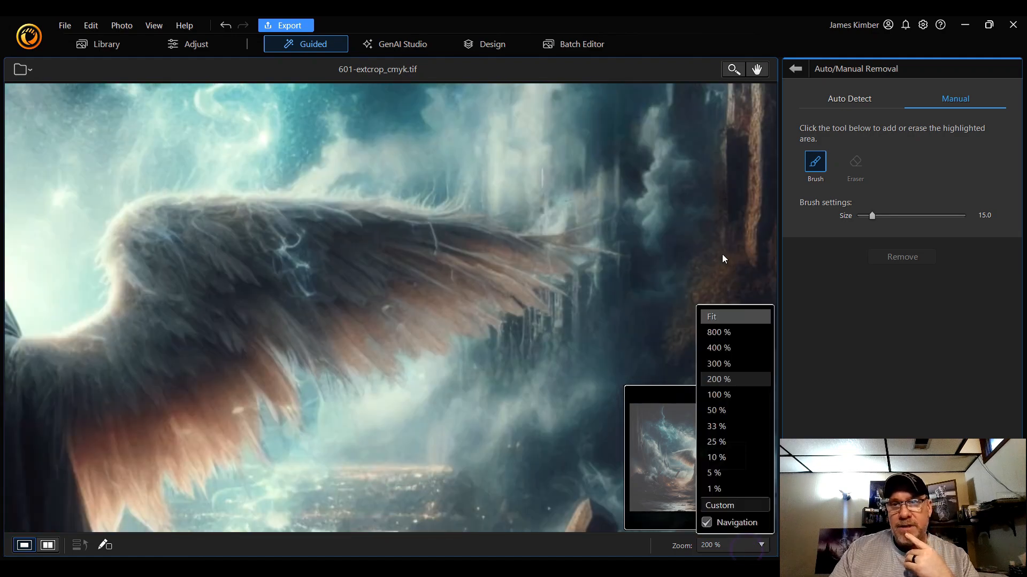
left_click(741, 317)
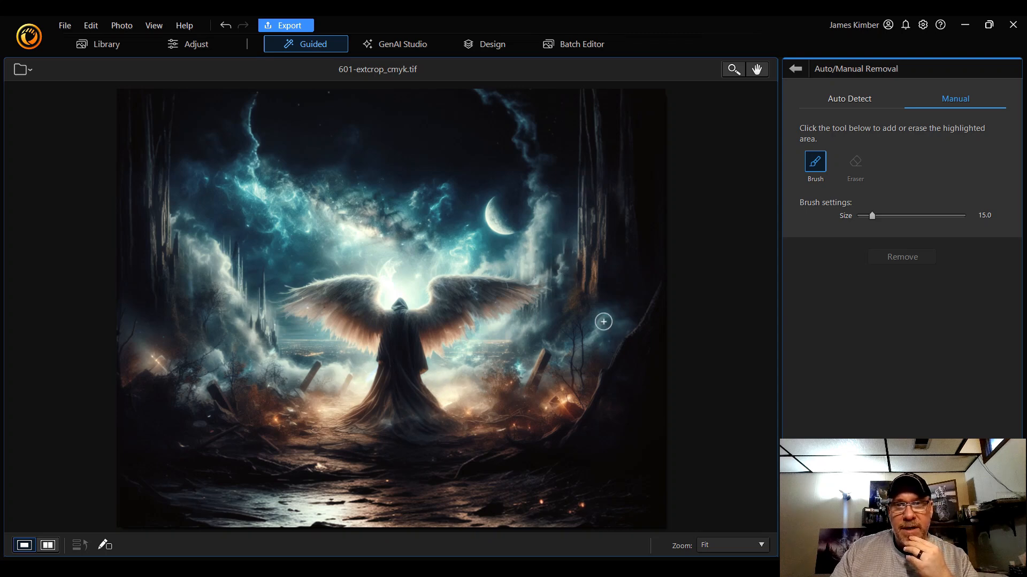
left_click(741, 545)
left_click(755, 384)
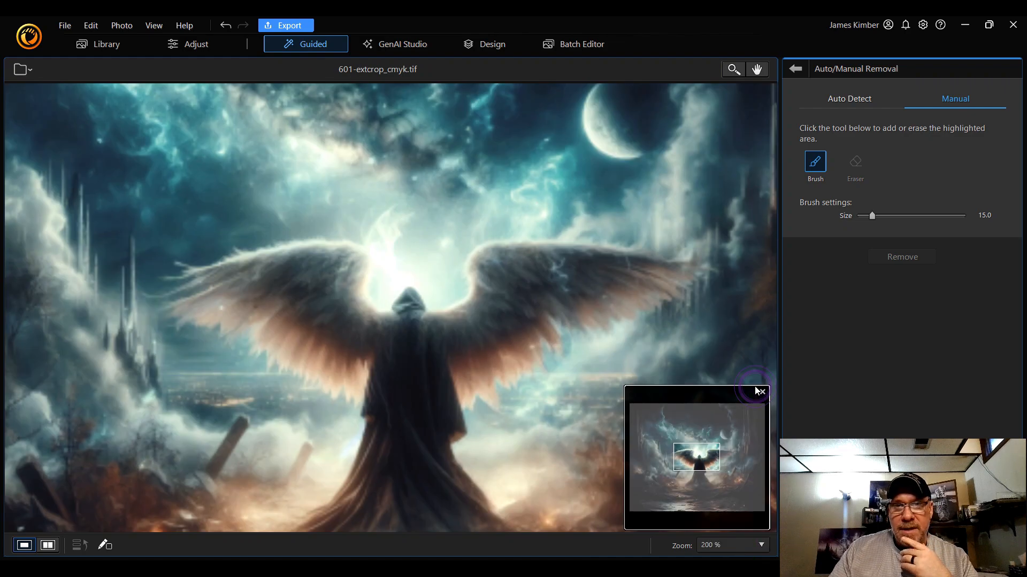
left_click_drag(695, 460, 731, 454)
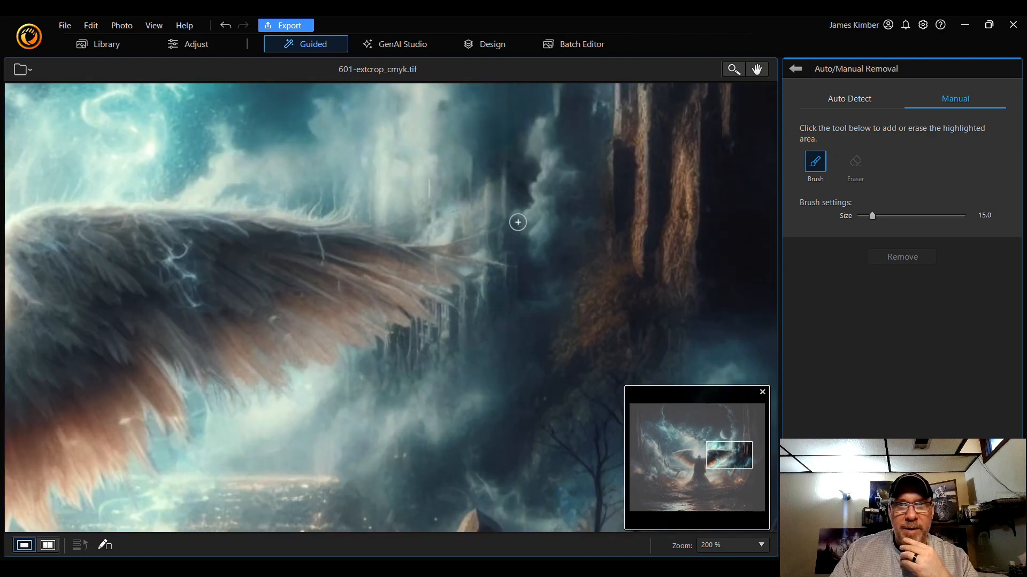
scroll(504, 209, "down", 5)
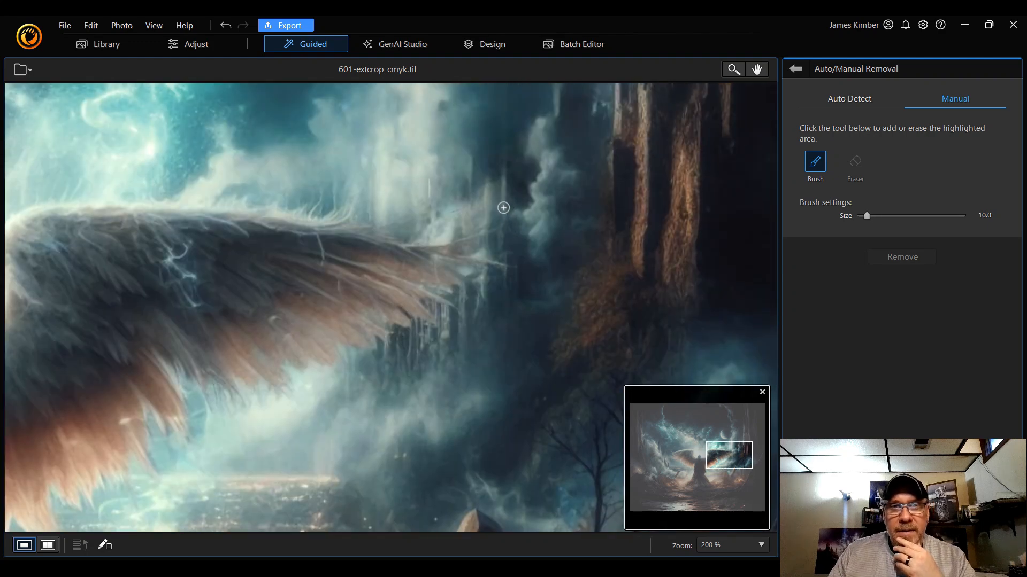
mouse_move(499, 219)
left_mouse_down()
mouse_move(508, 173)
mouse_move(506, 211)
mouse_move(488, 200)
mouse_move(487, 215)
mouse_move(488, 184)
mouse_move(426, 194)
left_mouse_up()
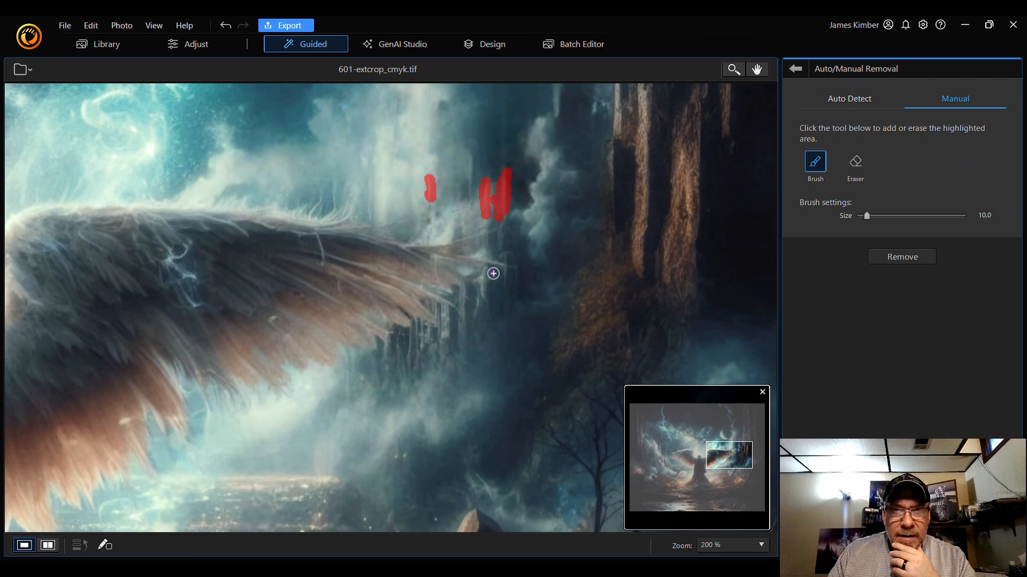
mouse_move(493, 273)
left_mouse_down()
mouse_move(495, 300)
mouse_move(472, 292)
mouse_move(471, 312)
mouse_move(460, 298)
mouse_move(465, 316)
left_mouse_up()
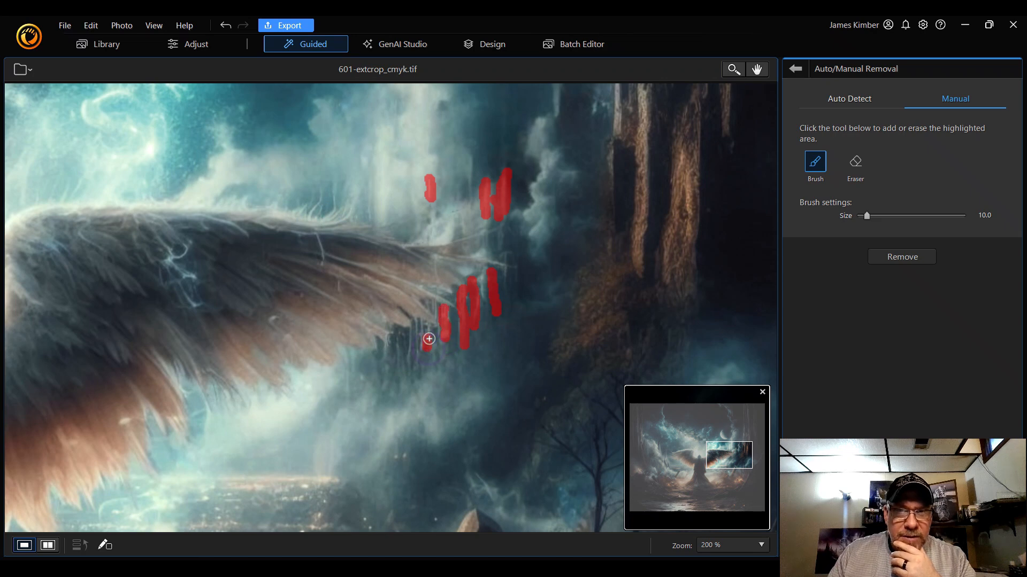
left_click_drag(436, 348, 441, 340)
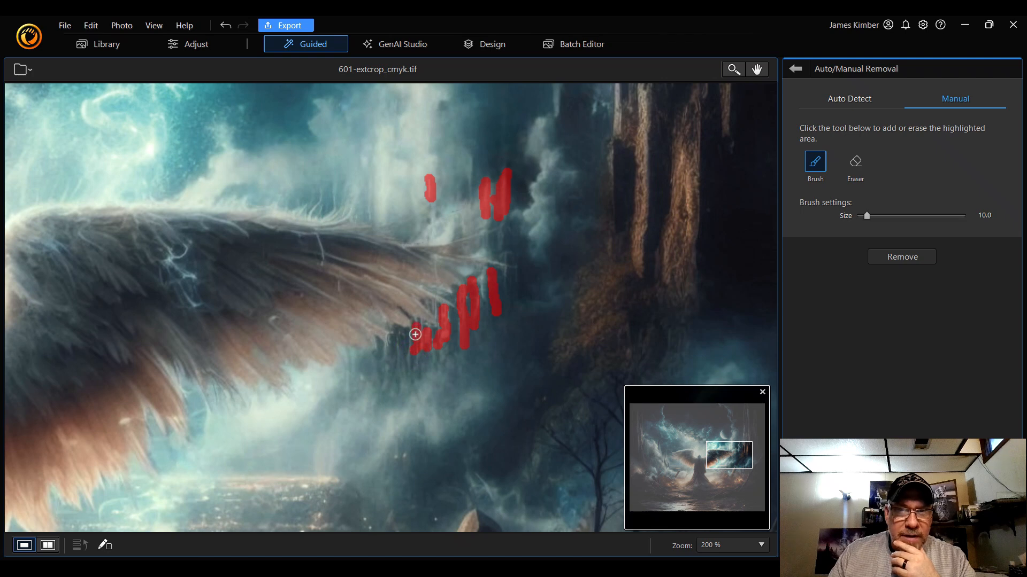
mouse_move(413, 342)
left_mouse_down()
mouse_move(407, 349)
mouse_move(400, 338)
mouse_move(390, 356)
left_mouse_up()
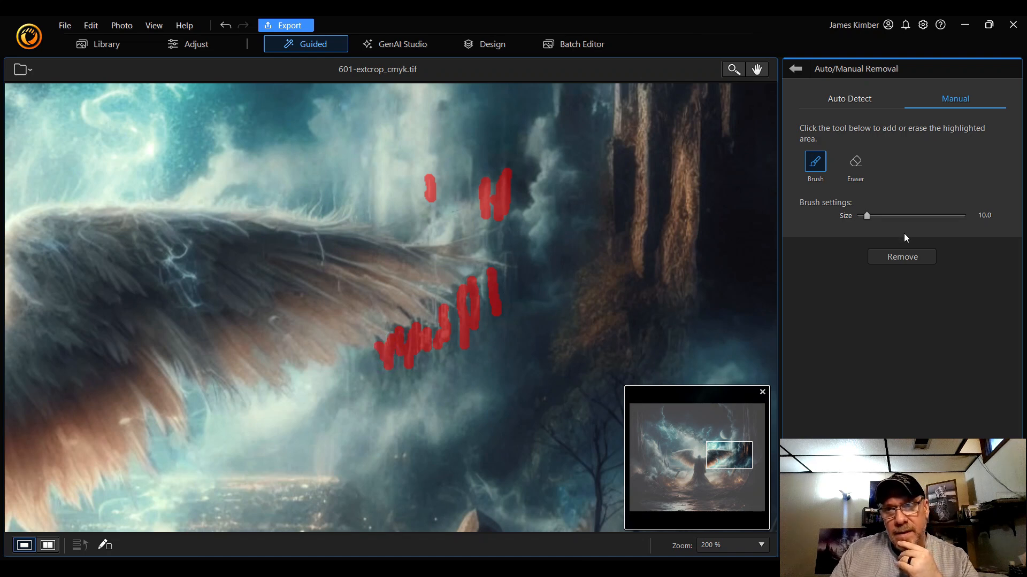
left_click(910, 258)
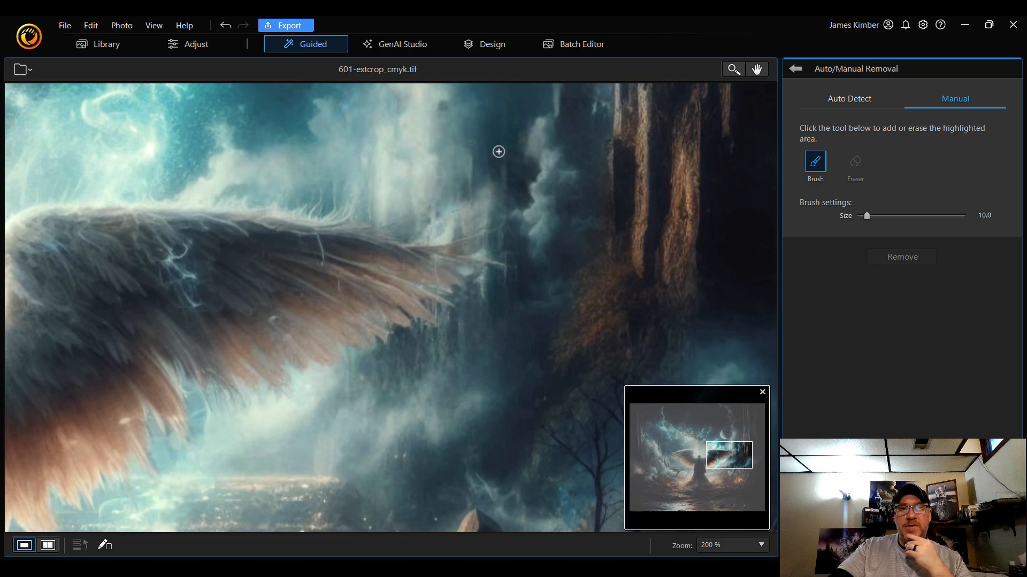
Remove the small blemish in the bright cloud column below the moon and set the brush size to 14
left_click_drag(733, 456, 738, 439)
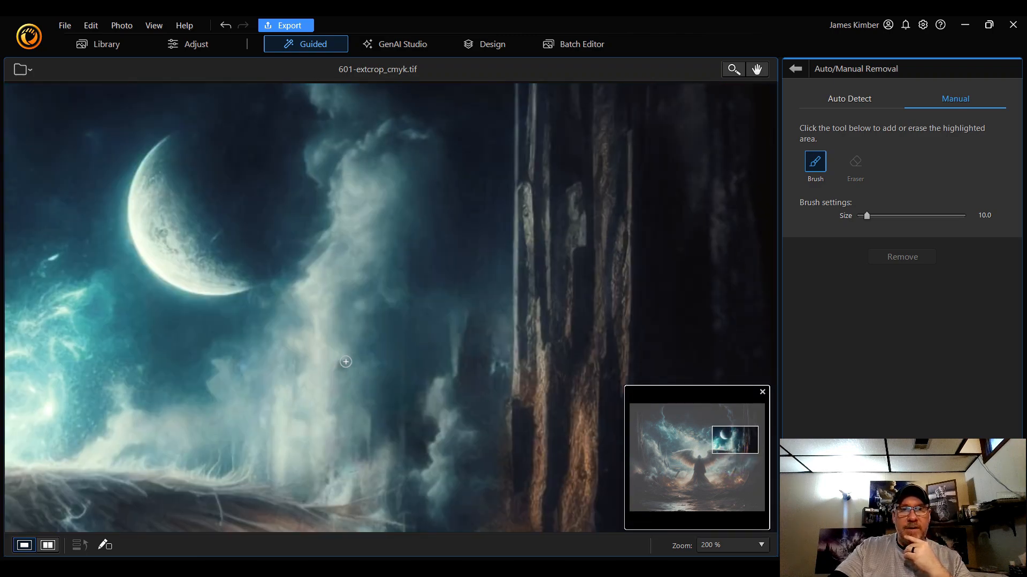
scroll(344, 361, "up", 6)
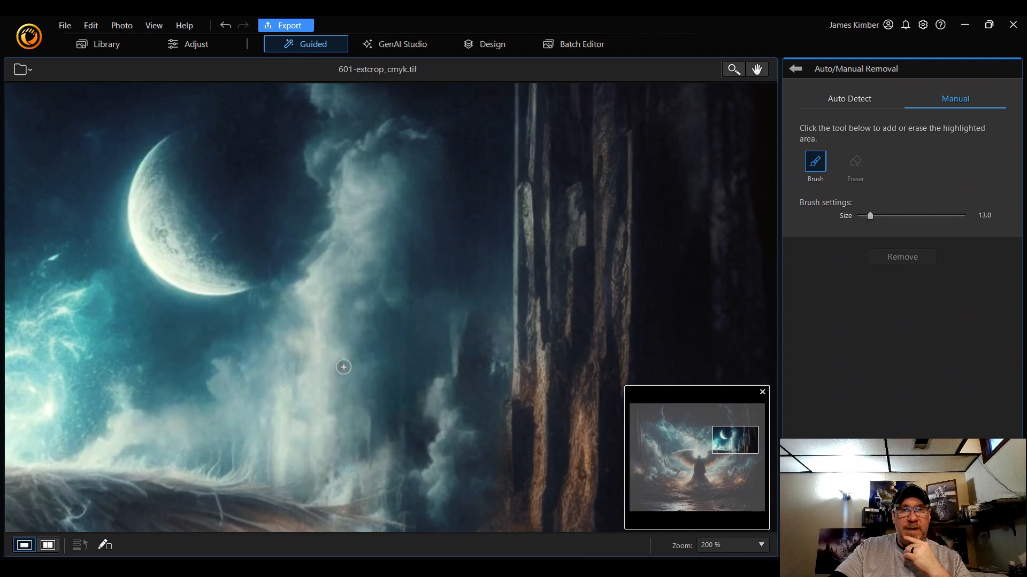
left_click(340, 366)
scroll(347, 367, "up", 1)
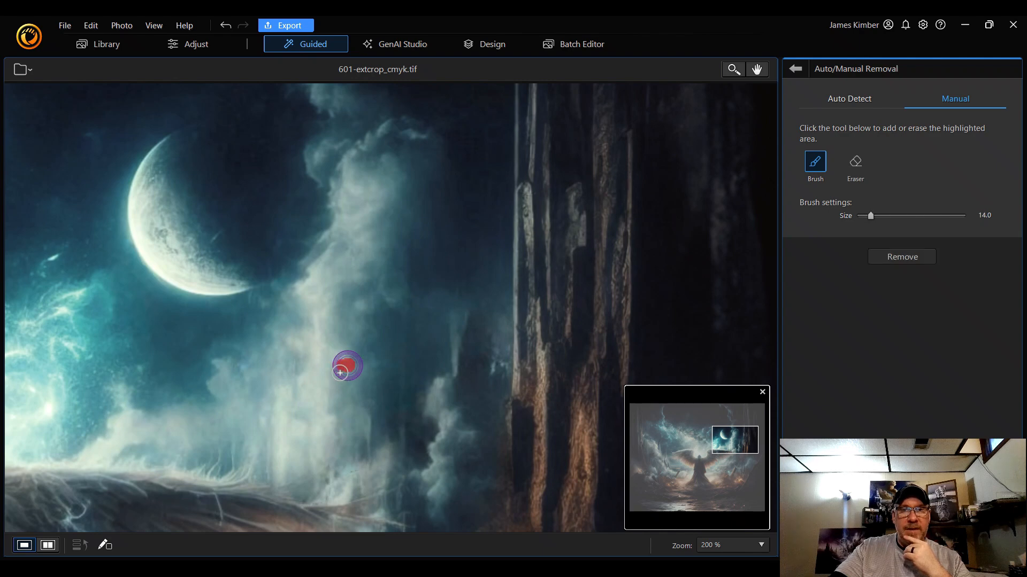
left_click(907, 258)
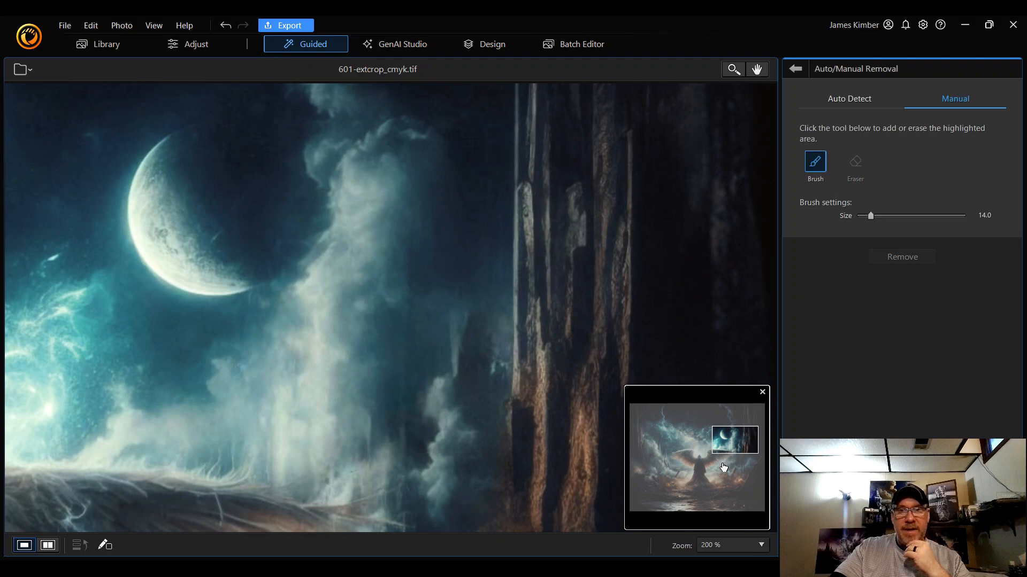
Remove the row of spires along the edge of the left cloud bank, including the leftover dark spot in the sky beside it
mouse_move(743, 441)
left_mouse_down()
mouse_move(699, 453)
mouse_move(659, 445)
left_mouse_up()
mouse_move(330, 193)
left_mouse_down()
mouse_move(332, 267)
mouse_move(311, 229)
left_mouse_up()
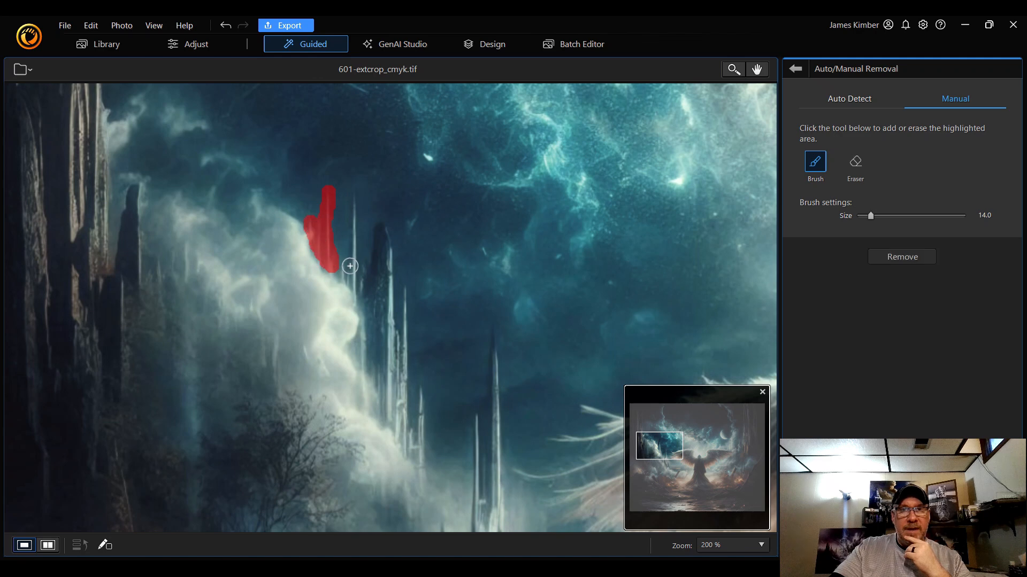
mouse_move(344, 270)
left_mouse_down()
mouse_move(362, 287)
mouse_move(356, 185)
mouse_move(374, 370)
mouse_move(402, 413)
mouse_move(393, 419)
mouse_move(390, 408)
mouse_move(391, 420)
mouse_move(418, 436)
mouse_move(402, 432)
mouse_move(423, 456)
mouse_move(423, 386)
mouse_move(409, 419)
mouse_move(404, 394)
mouse_move(406, 293)
left_mouse_up()
mouse_move(383, 226)
left_mouse_down()
mouse_move(398, 397)
mouse_move(383, 349)
mouse_move(381, 234)
mouse_move(375, 273)
left_mouse_up()
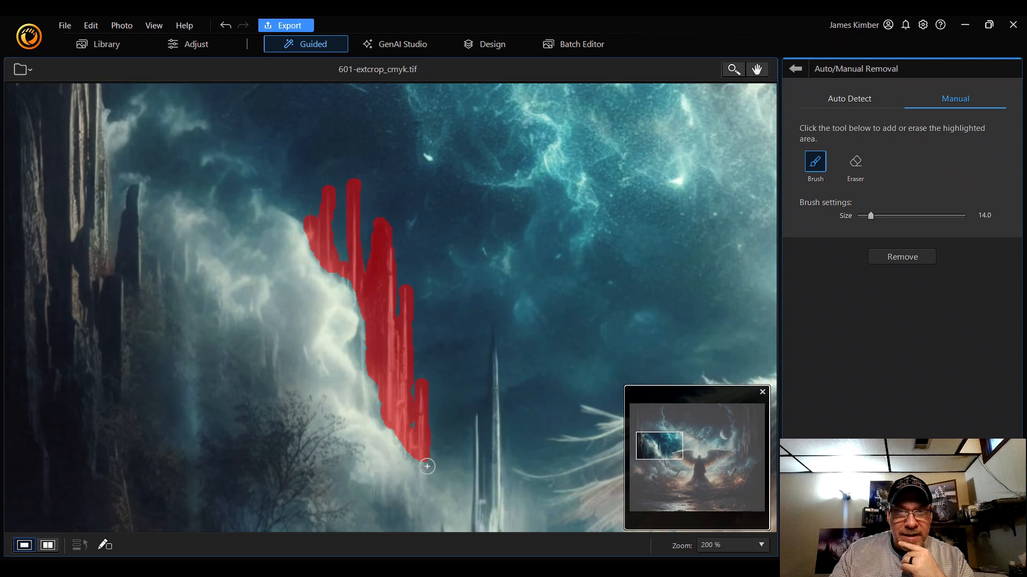
left_click(923, 257)
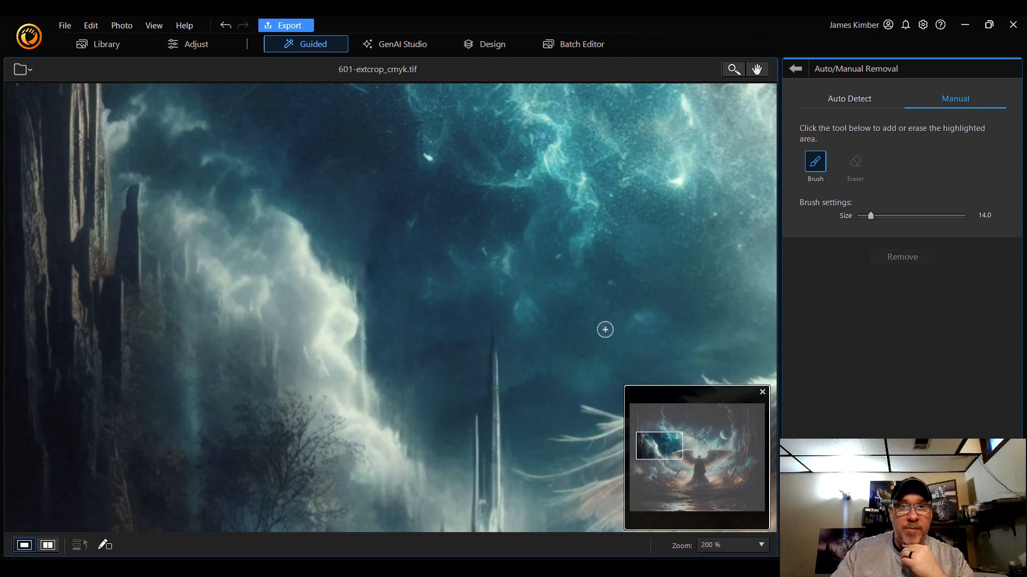
left_click_drag(367, 269, 371, 278)
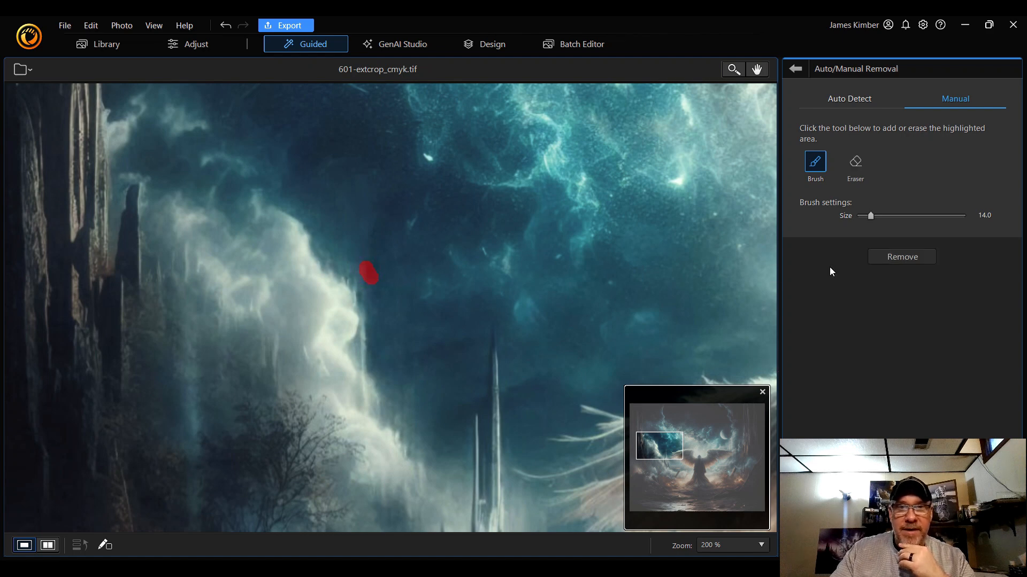
left_click(912, 262)
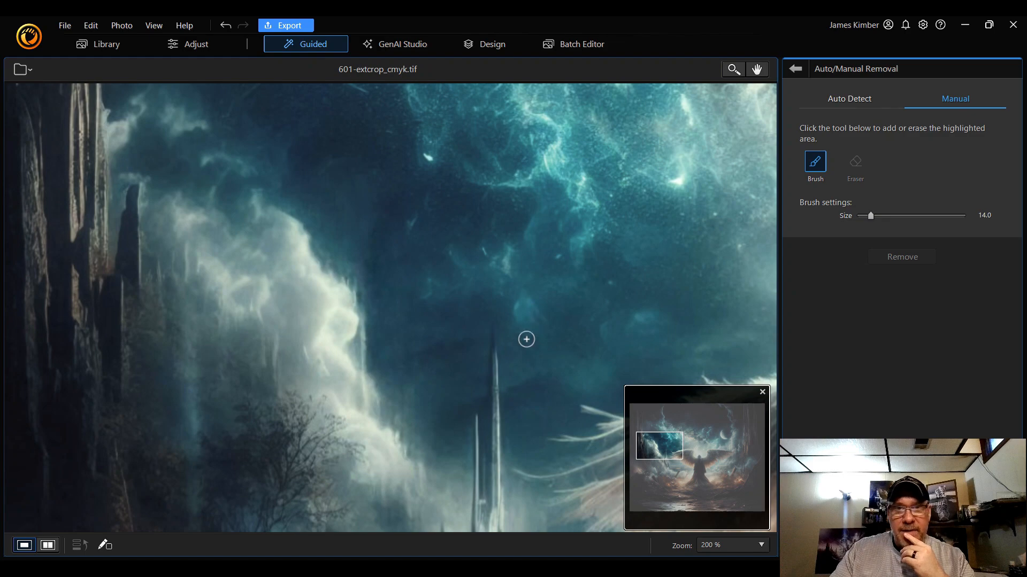
Mark the tall twin spires and the castle towers between the left cloud bank and the wing, enlarging the brush to 19, and remove them
left_click_drag(665, 441, 667, 450)
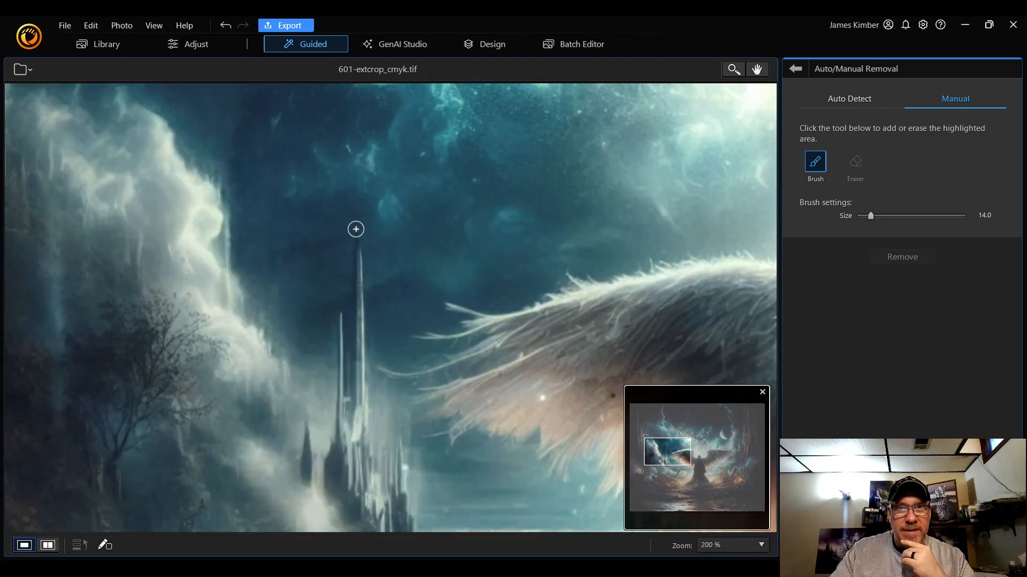
left_click_drag(359, 233, 360, 380)
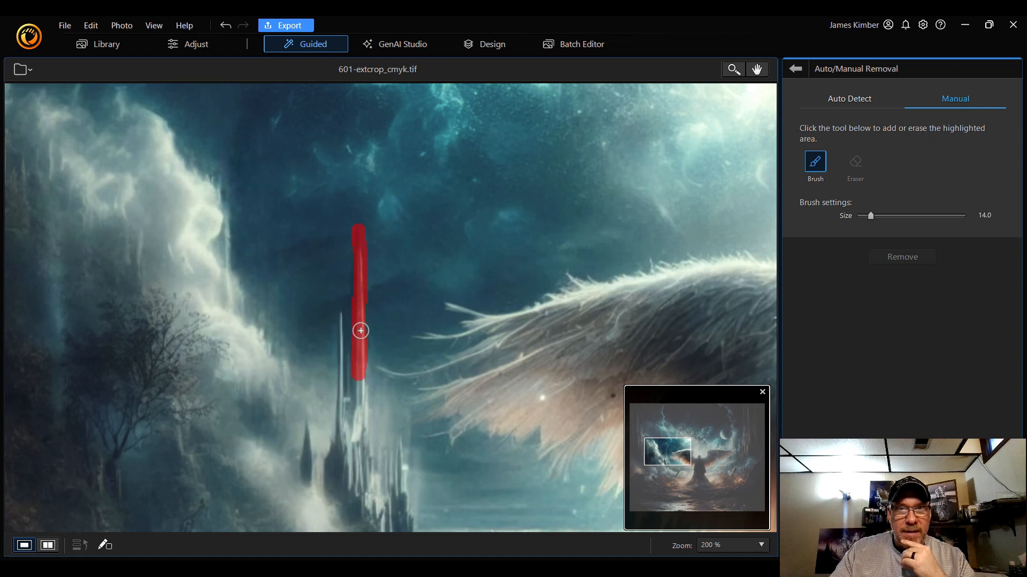
mouse_move(358, 252)
left_mouse_down()
mouse_move(355, 398)
mouse_move(340, 403)
mouse_move(339, 317)
mouse_move(343, 402)
mouse_move(306, 433)
mouse_move(306, 479)
mouse_move(314, 466)
mouse_move(361, 517)
left_mouse_up()
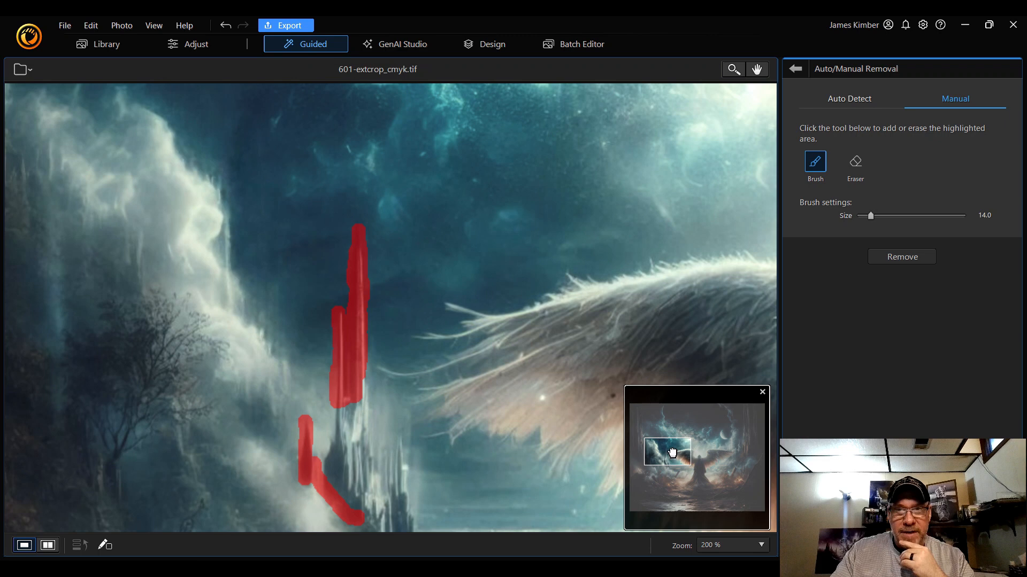
left_click_drag(672, 453, 678, 463)
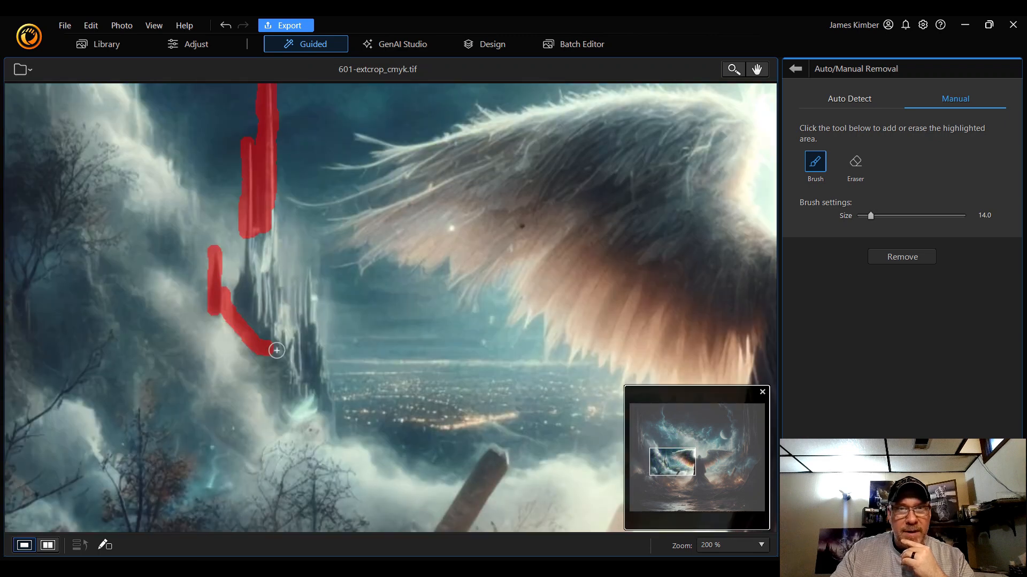
left_click_drag(261, 346, 307, 406)
mouse_move(305, 412)
left_mouse_down()
mouse_move(334, 425)
mouse_move(305, 275)
mouse_move(305, 327)
mouse_move(292, 282)
mouse_move(297, 334)
mouse_move(274, 256)
mouse_move(268, 155)
mouse_move(262, 243)
mouse_move(243, 241)
mouse_move(252, 248)
mouse_move(240, 291)
mouse_move(246, 314)
mouse_move(318, 407)
mouse_move(316, 372)
mouse_move(299, 369)
mouse_move(263, 289)
mouse_move(282, 332)
mouse_move(255, 298)
mouse_move(296, 344)
left_mouse_up()
scroll(270, 272, "down", 5)
scroll(271, 274, "up", 10)
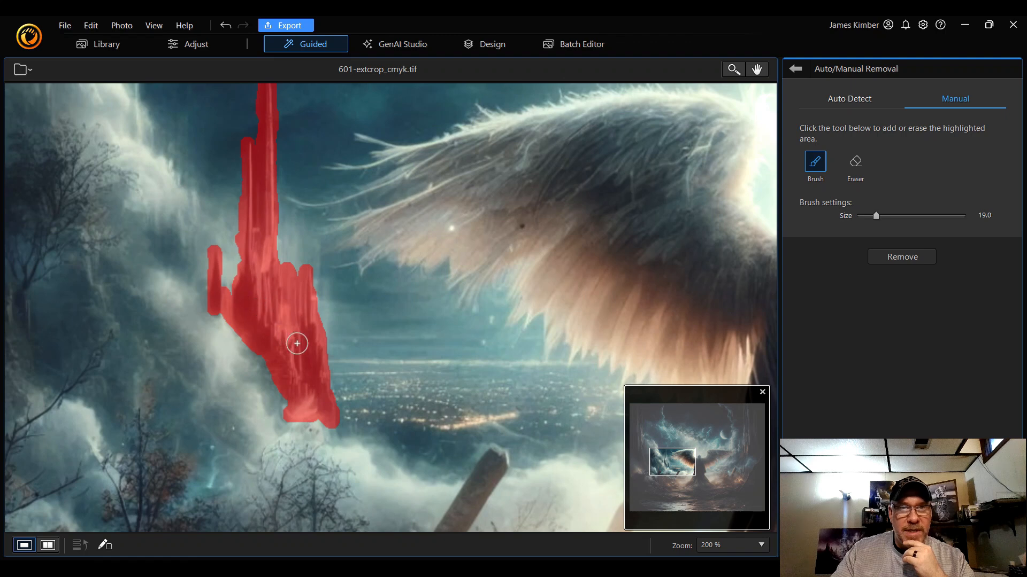
left_click(915, 258)
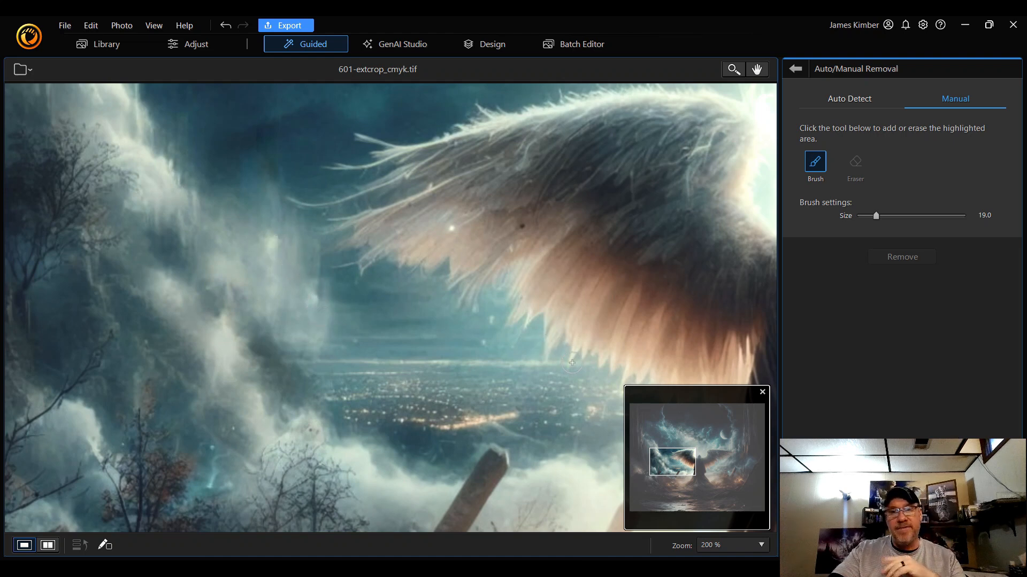
Remove the leftover patch in the sky between the left cloud bank and the wing's tip, and close the removal tool
mouse_move(683, 469)
left_mouse_down()
mouse_move(685, 488)
mouse_move(668, 473)
mouse_move(672, 451)
left_mouse_up()
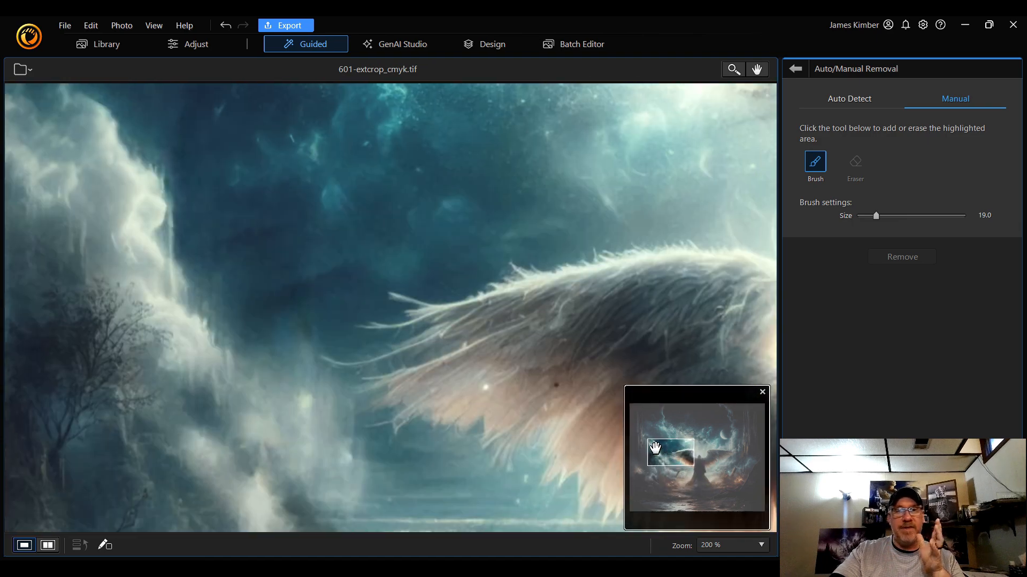
left_click_drag(310, 339, 306, 310)
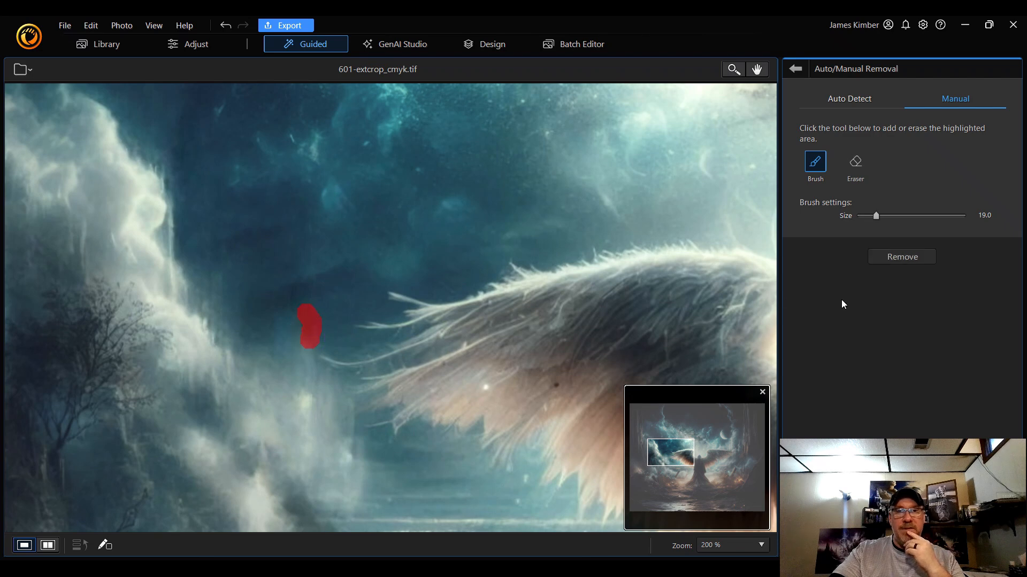
left_click(885, 256)
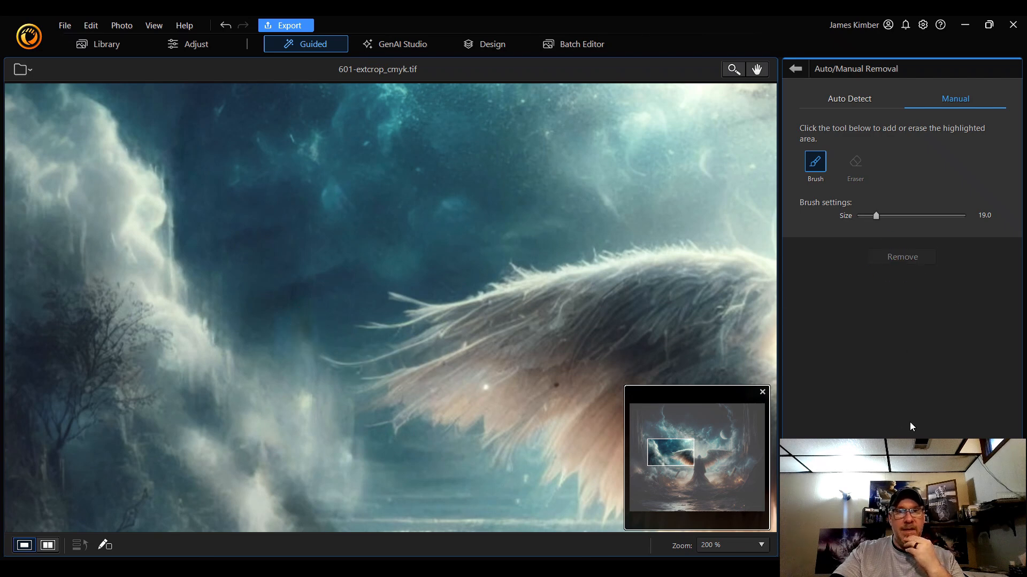
left_click(748, 544)
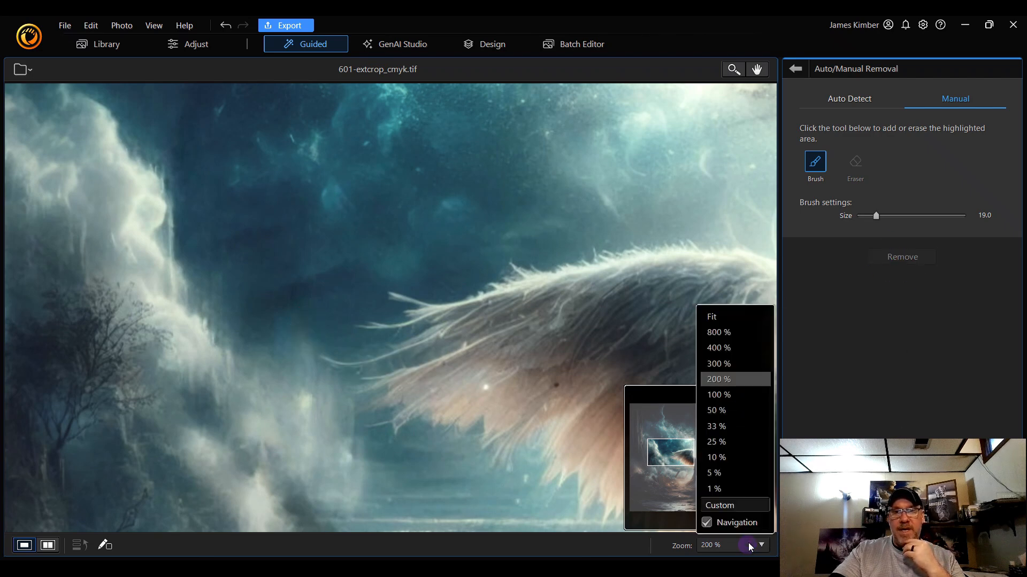
left_click(715, 316)
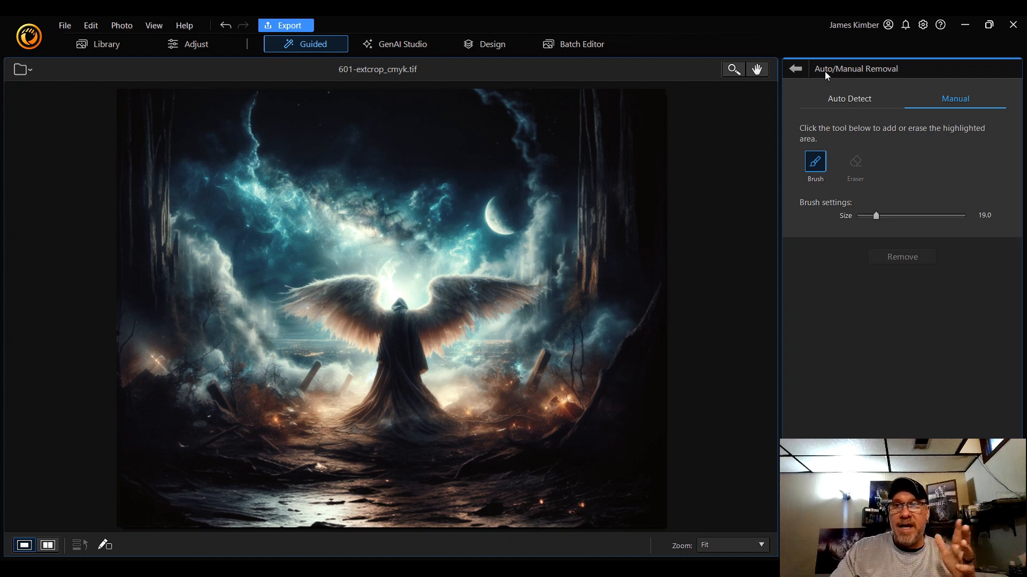
left_click(795, 69)
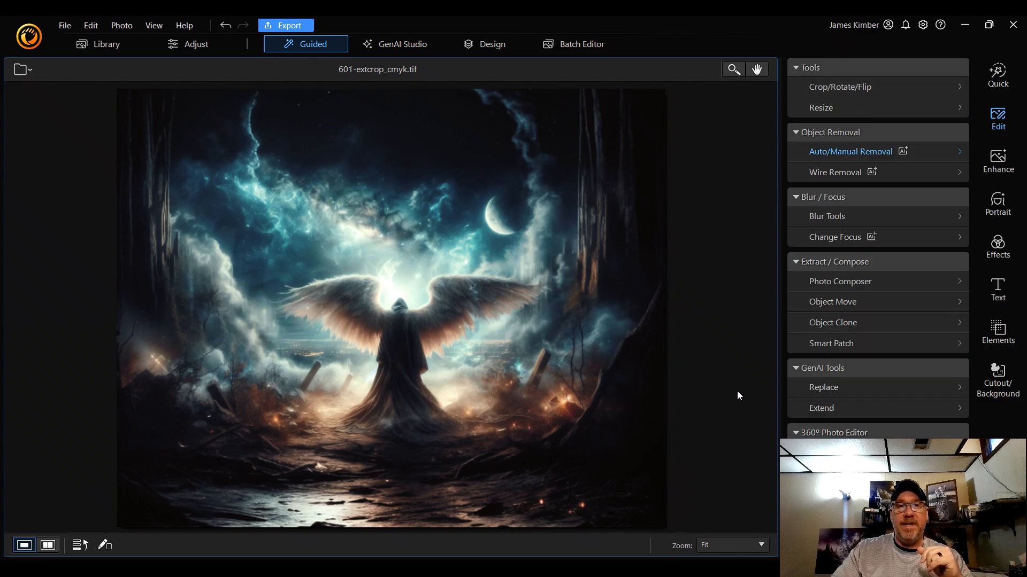
With the manual removal brush, remove the dark branching shape in the nebula above the hooded figure and close the tool
left_click(733, 546)
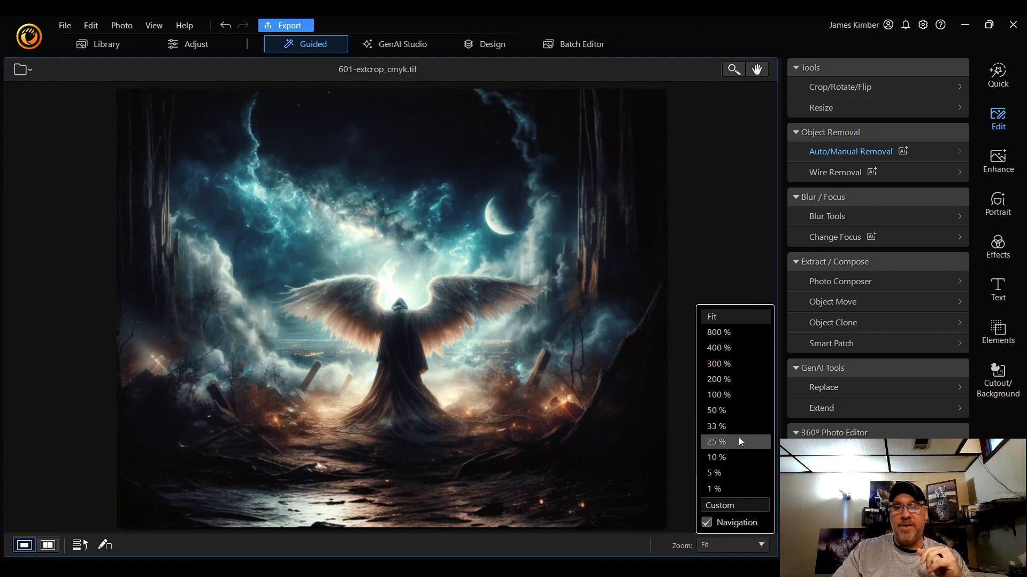
left_click(745, 380)
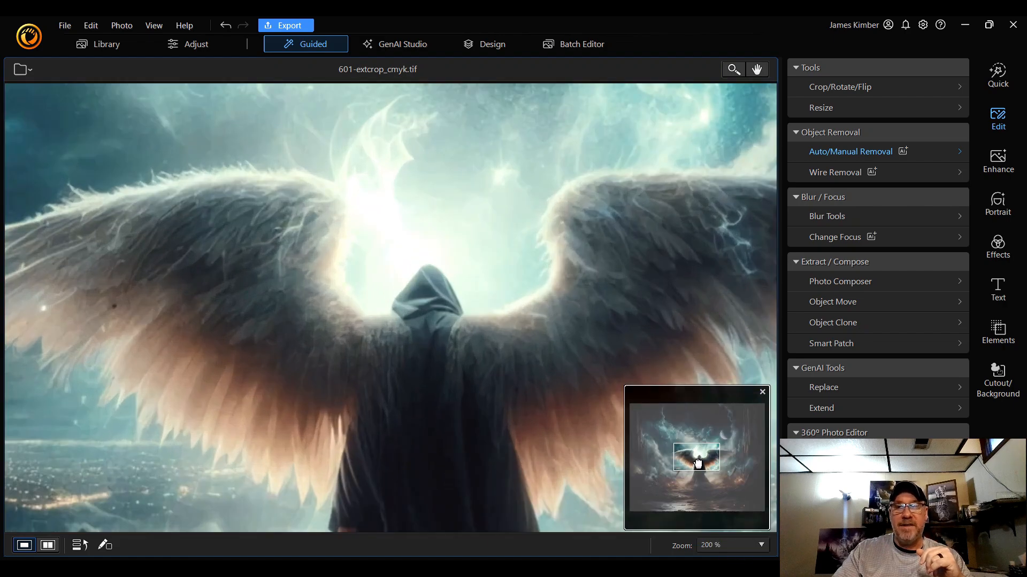
left_click_drag(698, 458, 696, 434)
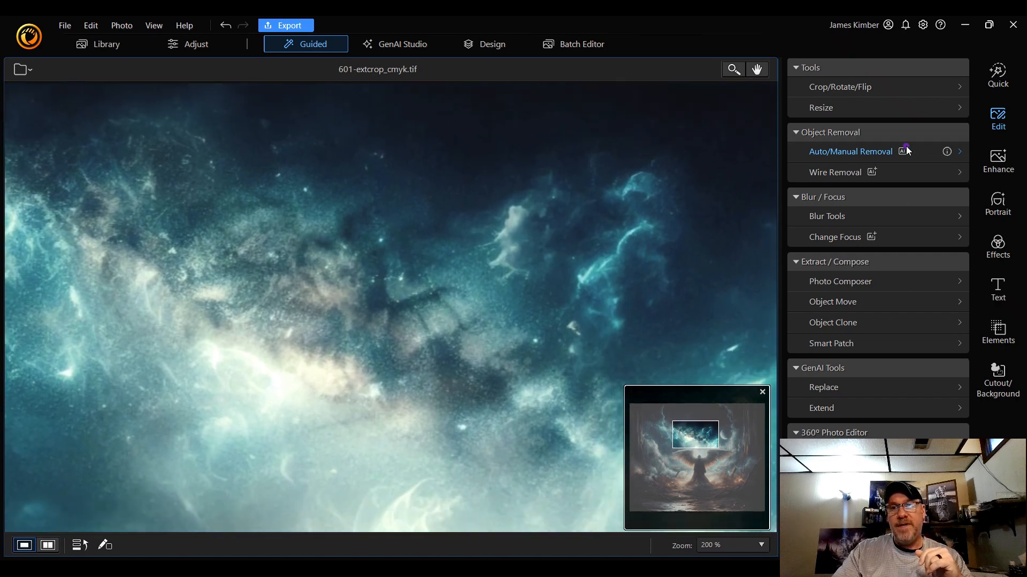
left_click(909, 152)
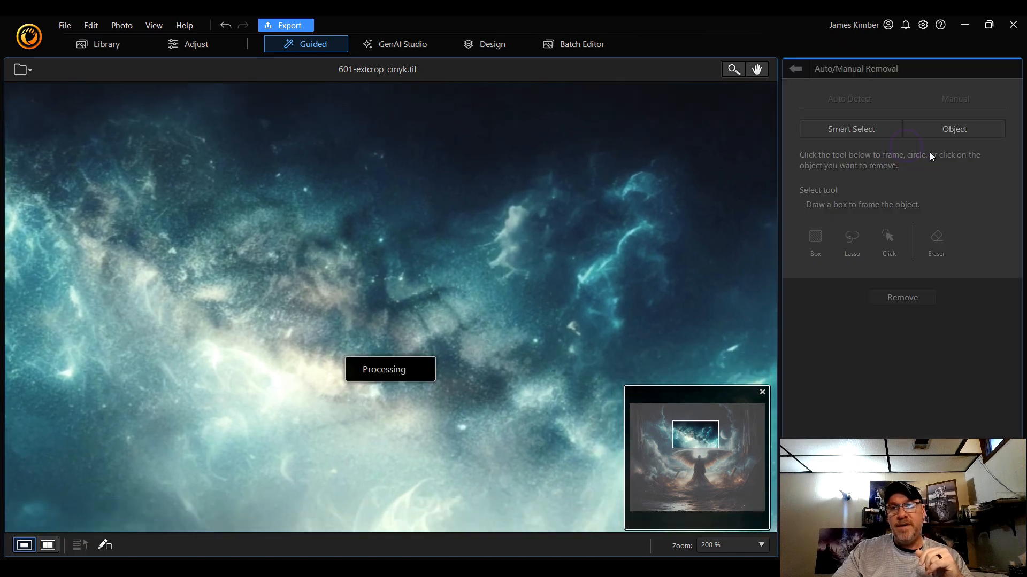
left_click(961, 101)
mouse_move(427, 300)
left_mouse_down()
mouse_move(449, 291)
mouse_move(394, 313)
mouse_move(378, 256)
mouse_move(376, 312)
mouse_move(369, 287)
left_mouse_up()
mouse_move(309, 273)
left_mouse_down()
mouse_move(306, 251)
mouse_move(336, 252)
mouse_move(348, 224)
mouse_move(376, 206)
mouse_move(359, 231)
mouse_move(360, 252)
left_mouse_up()
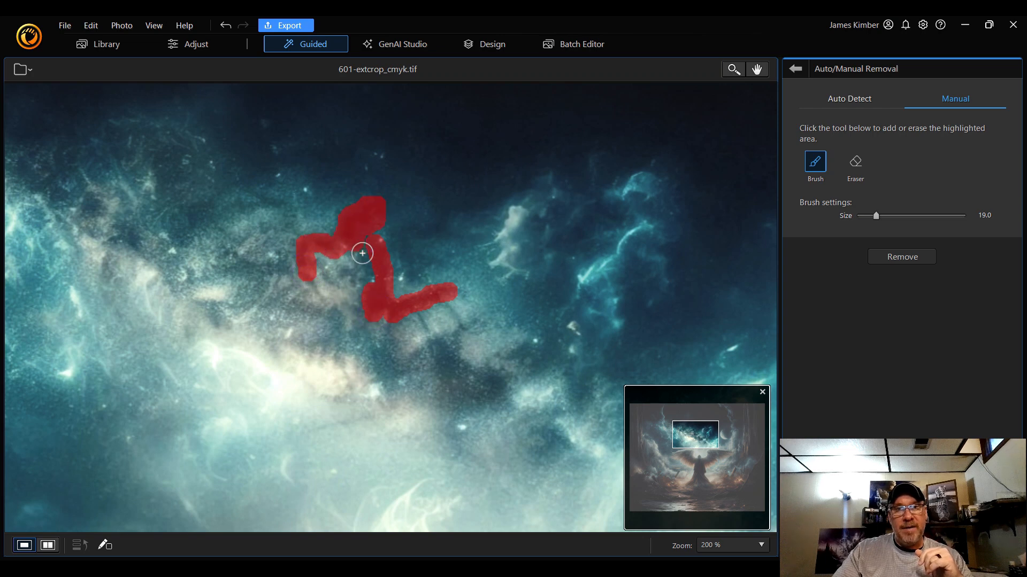
mouse_move(417, 304)
left_mouse_down()
mouse_move(431, 353)
mouse_move(452, 310)
mouse_move(465, 330)
left_mouse_up()
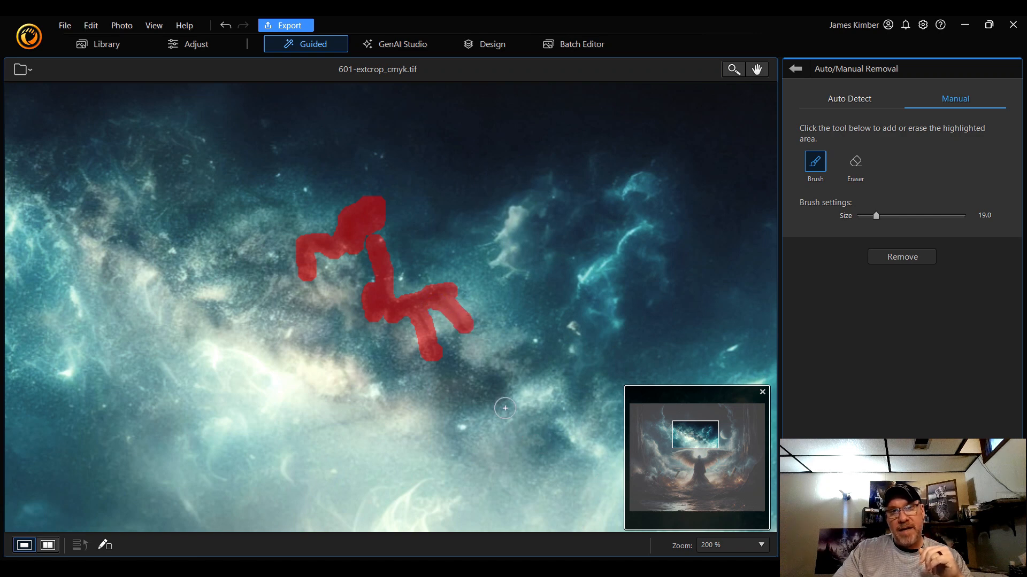
left_click(905, 259)
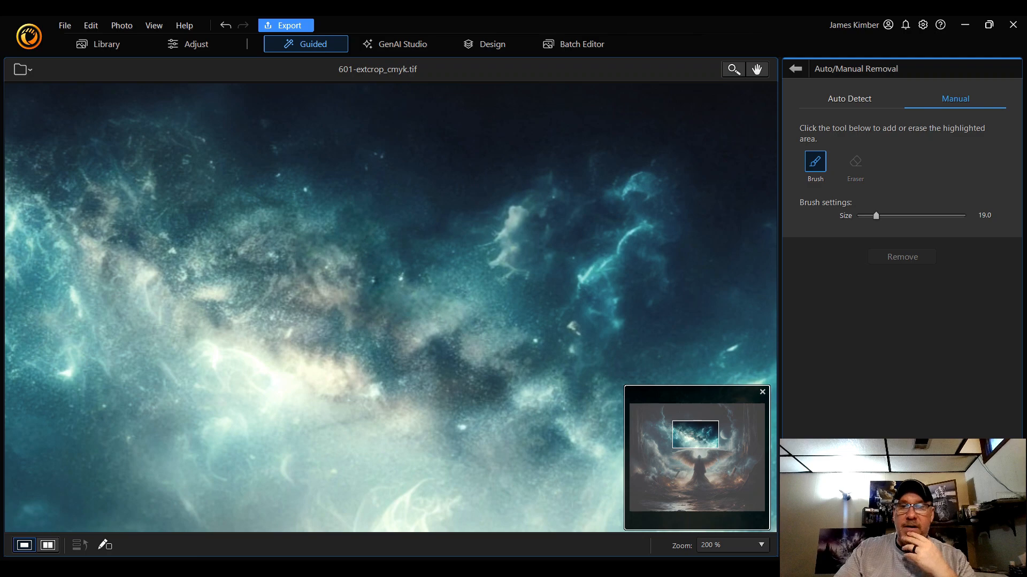
left_click_drag(699, 436, 700, 441)
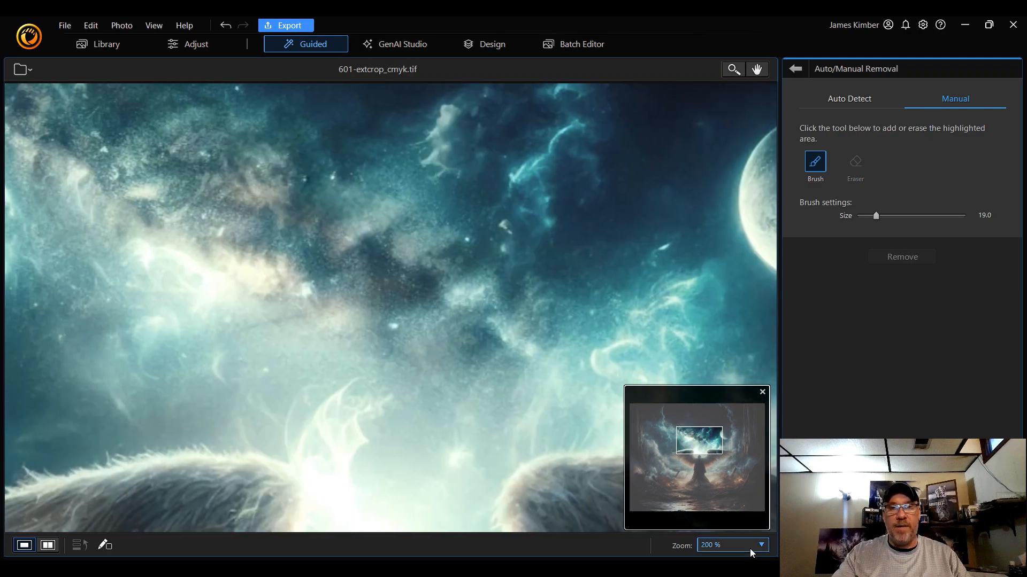
left_click_drag(698, 439, 701, 449)
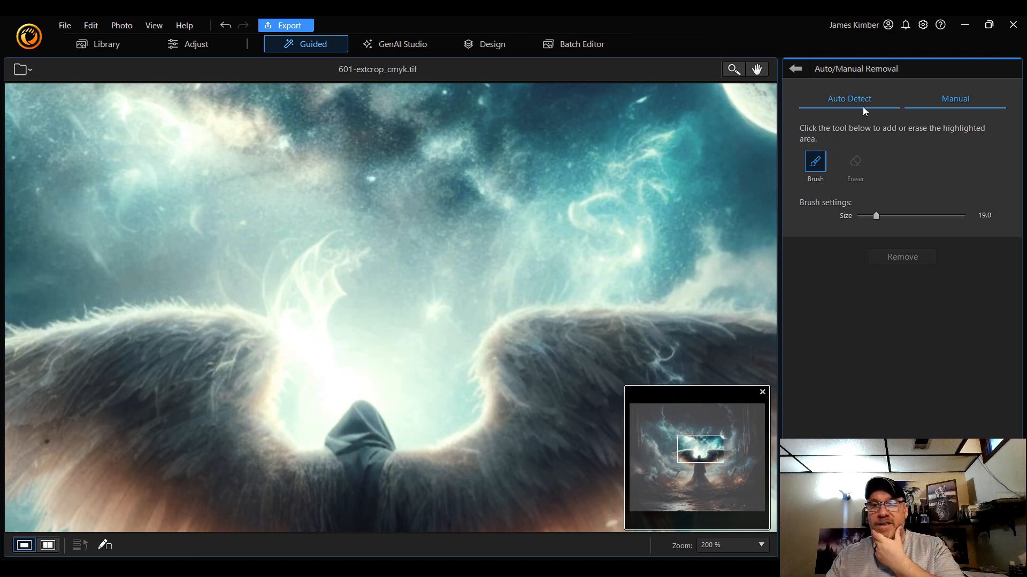
left_click(797, 69)
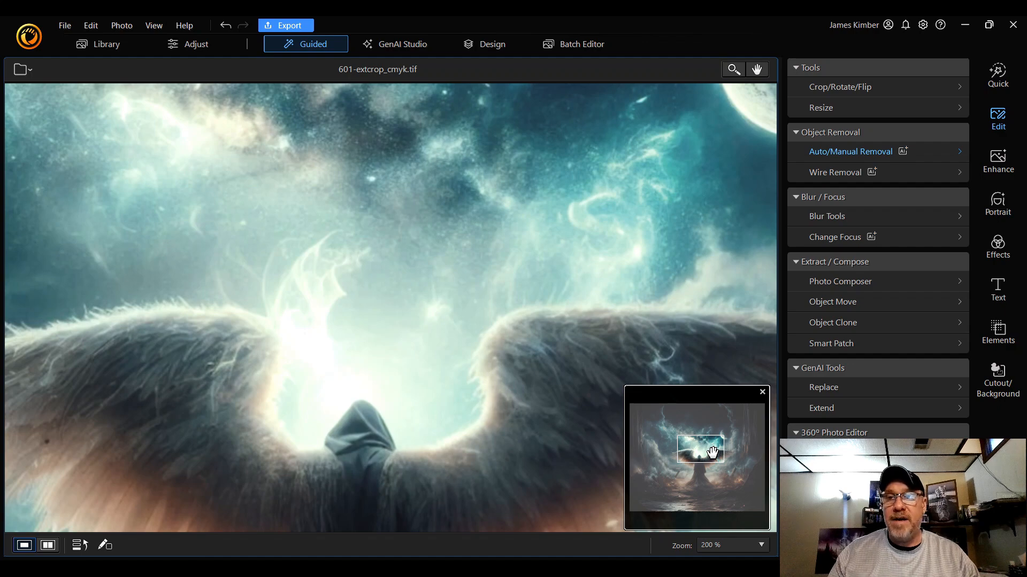
Open the save dialog with more options, name the export 601-extcropStep1 and set its format to PNG
left_click(728, 544)
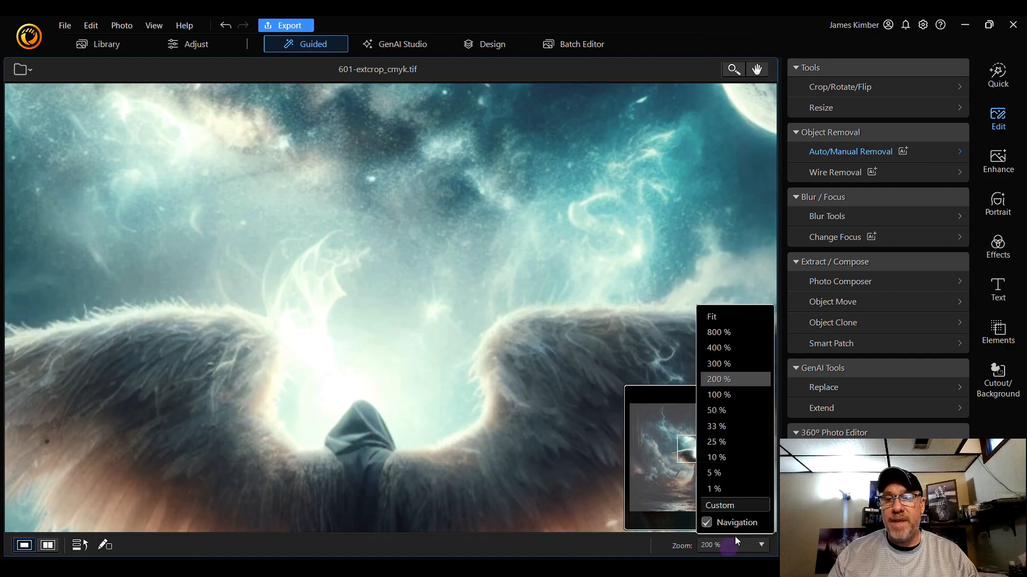
left_click(744, 321)
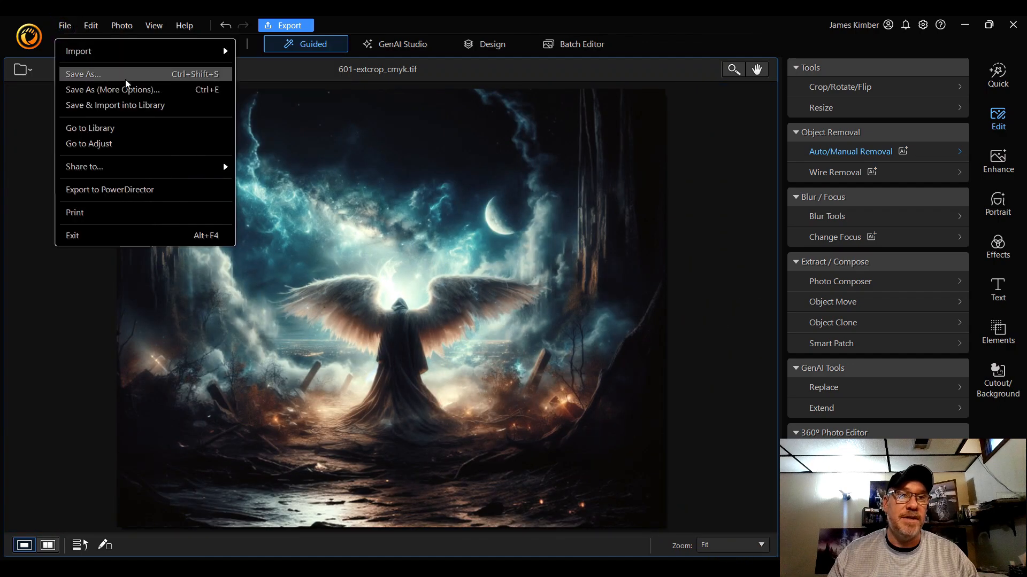
left_click(125, 93)
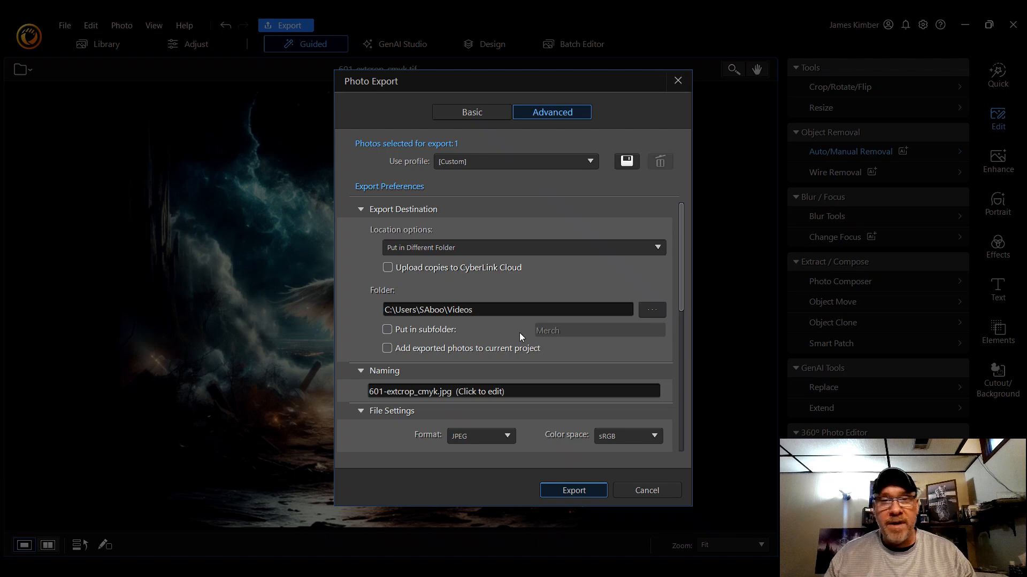
left_click(515, 393)
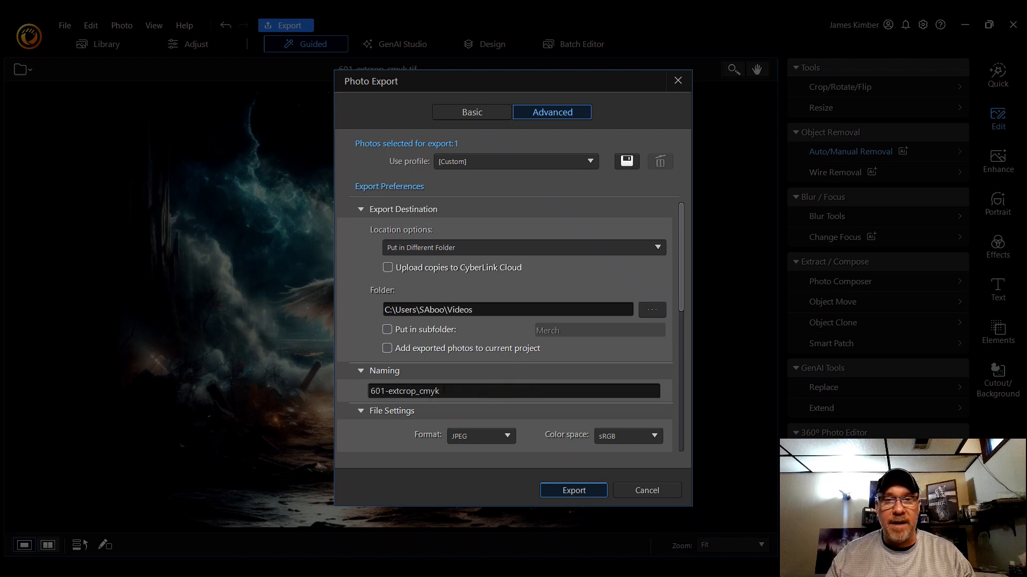
left_click_drag(440, 391, 416, 391)
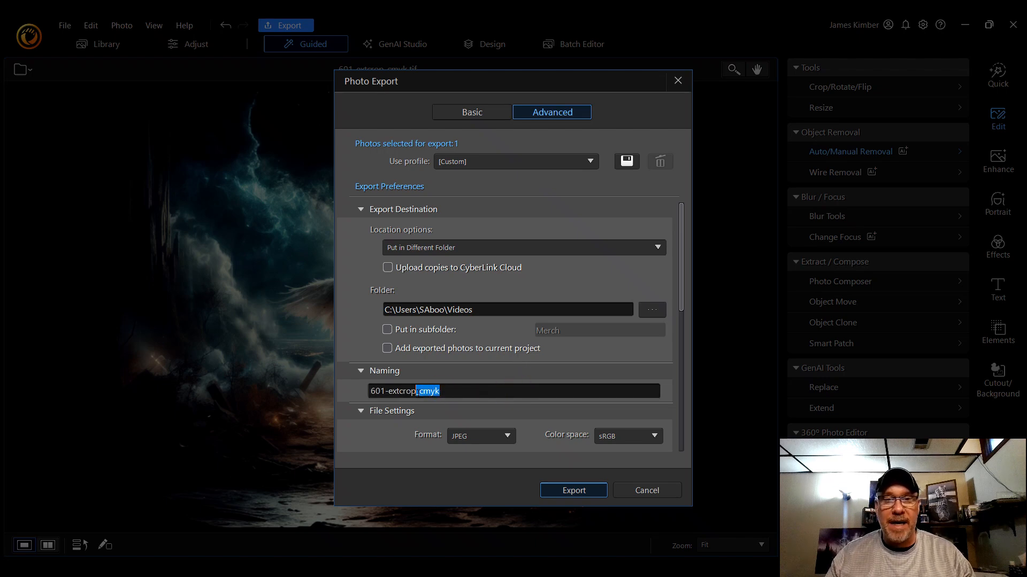
type("Step1")
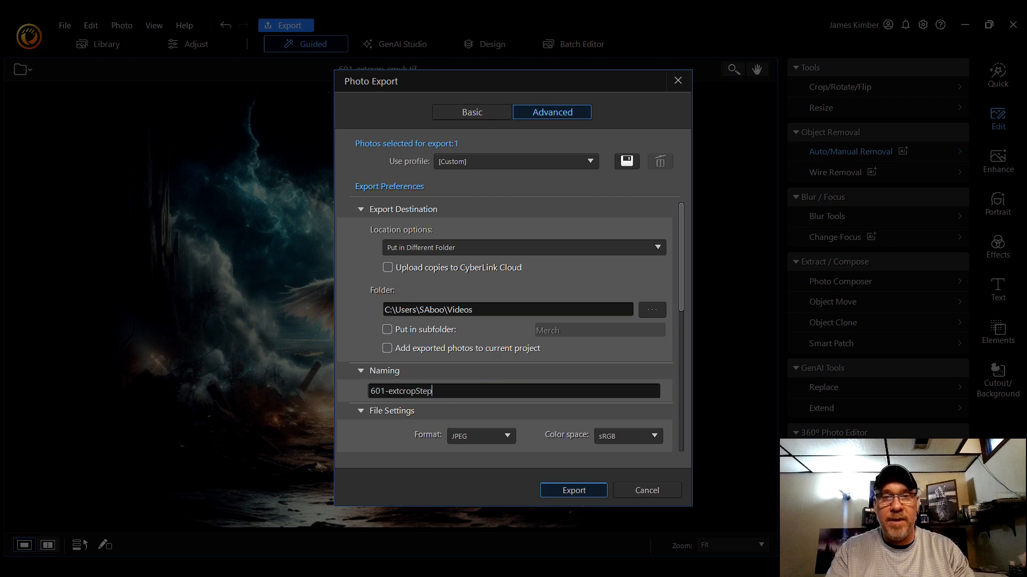
left_click(489, 435)
left_click(488, 488)
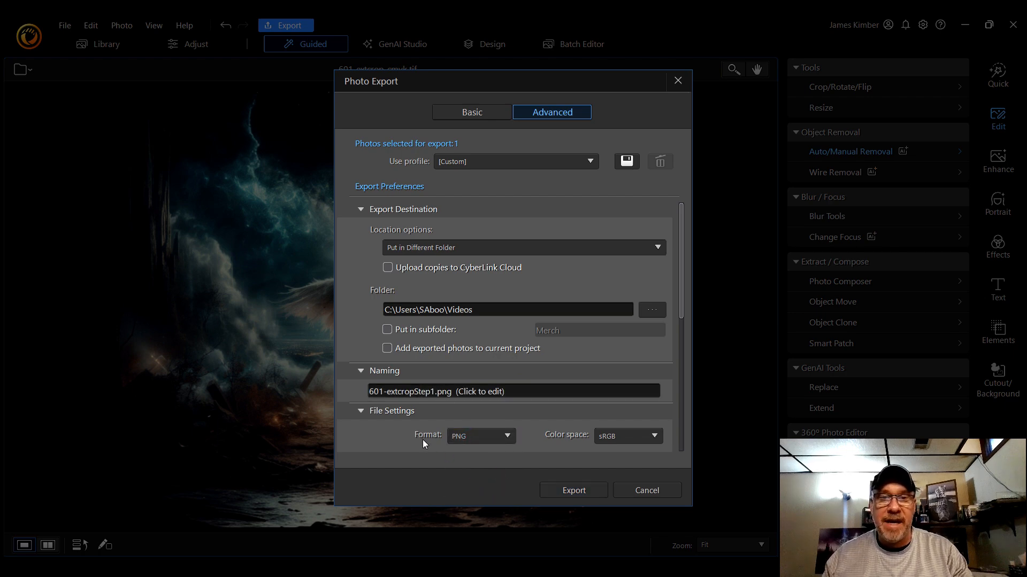
Review the file settings and image sizing options for the PNG export
scroll(422, 438, "down", 2)
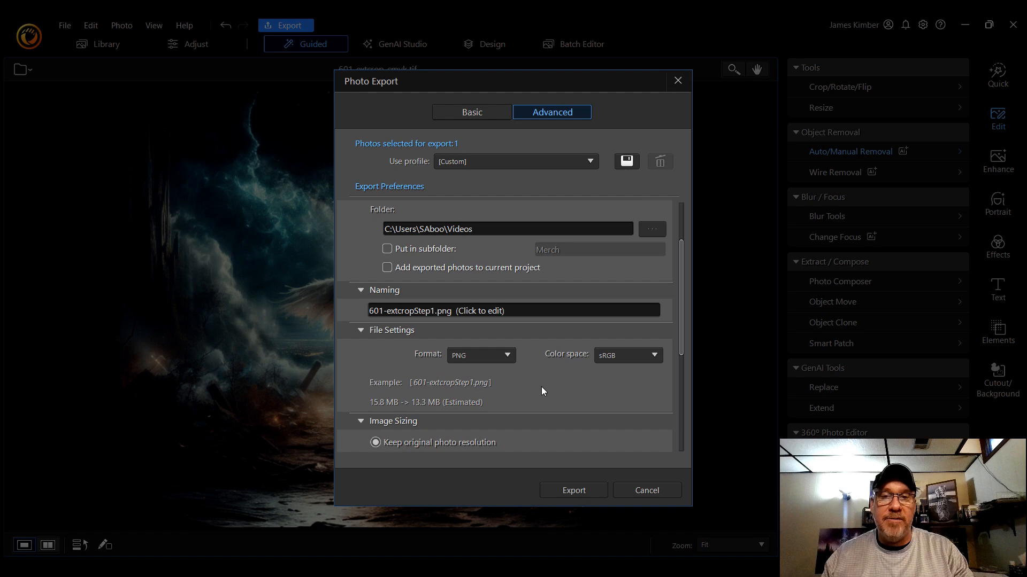
scroll(542, 391, "down", 1)
scroll(543, 393, "down", 1)
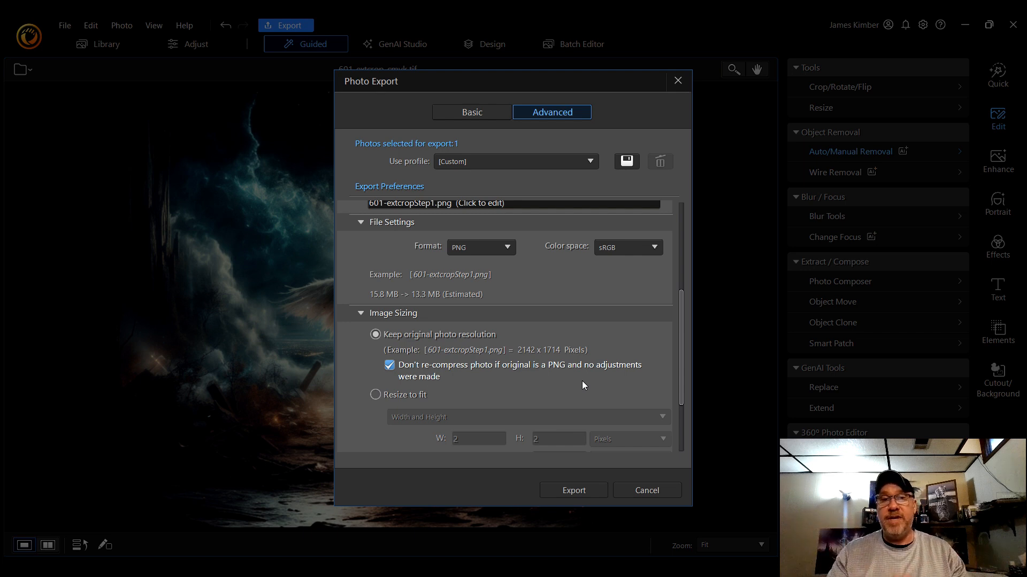
scroll(557, 364, "down", 1)
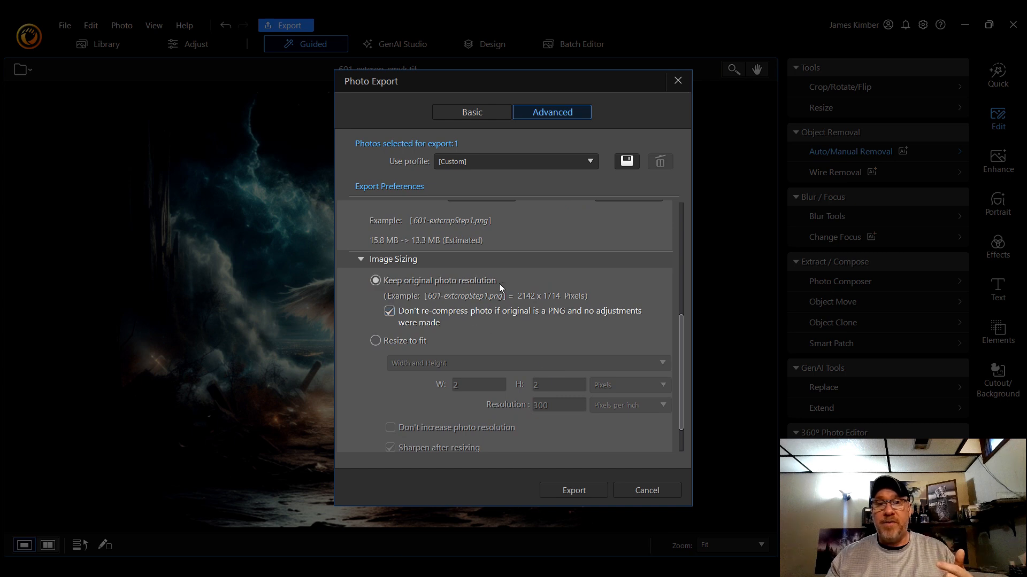
scroll(510, 319, "down", 1)
scroll(511, 320, "down", 1)
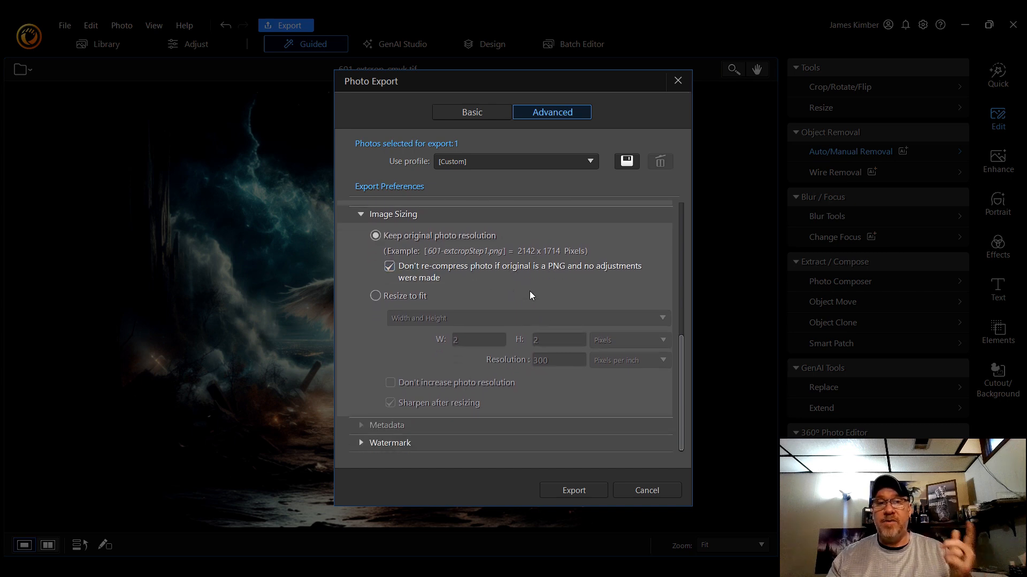